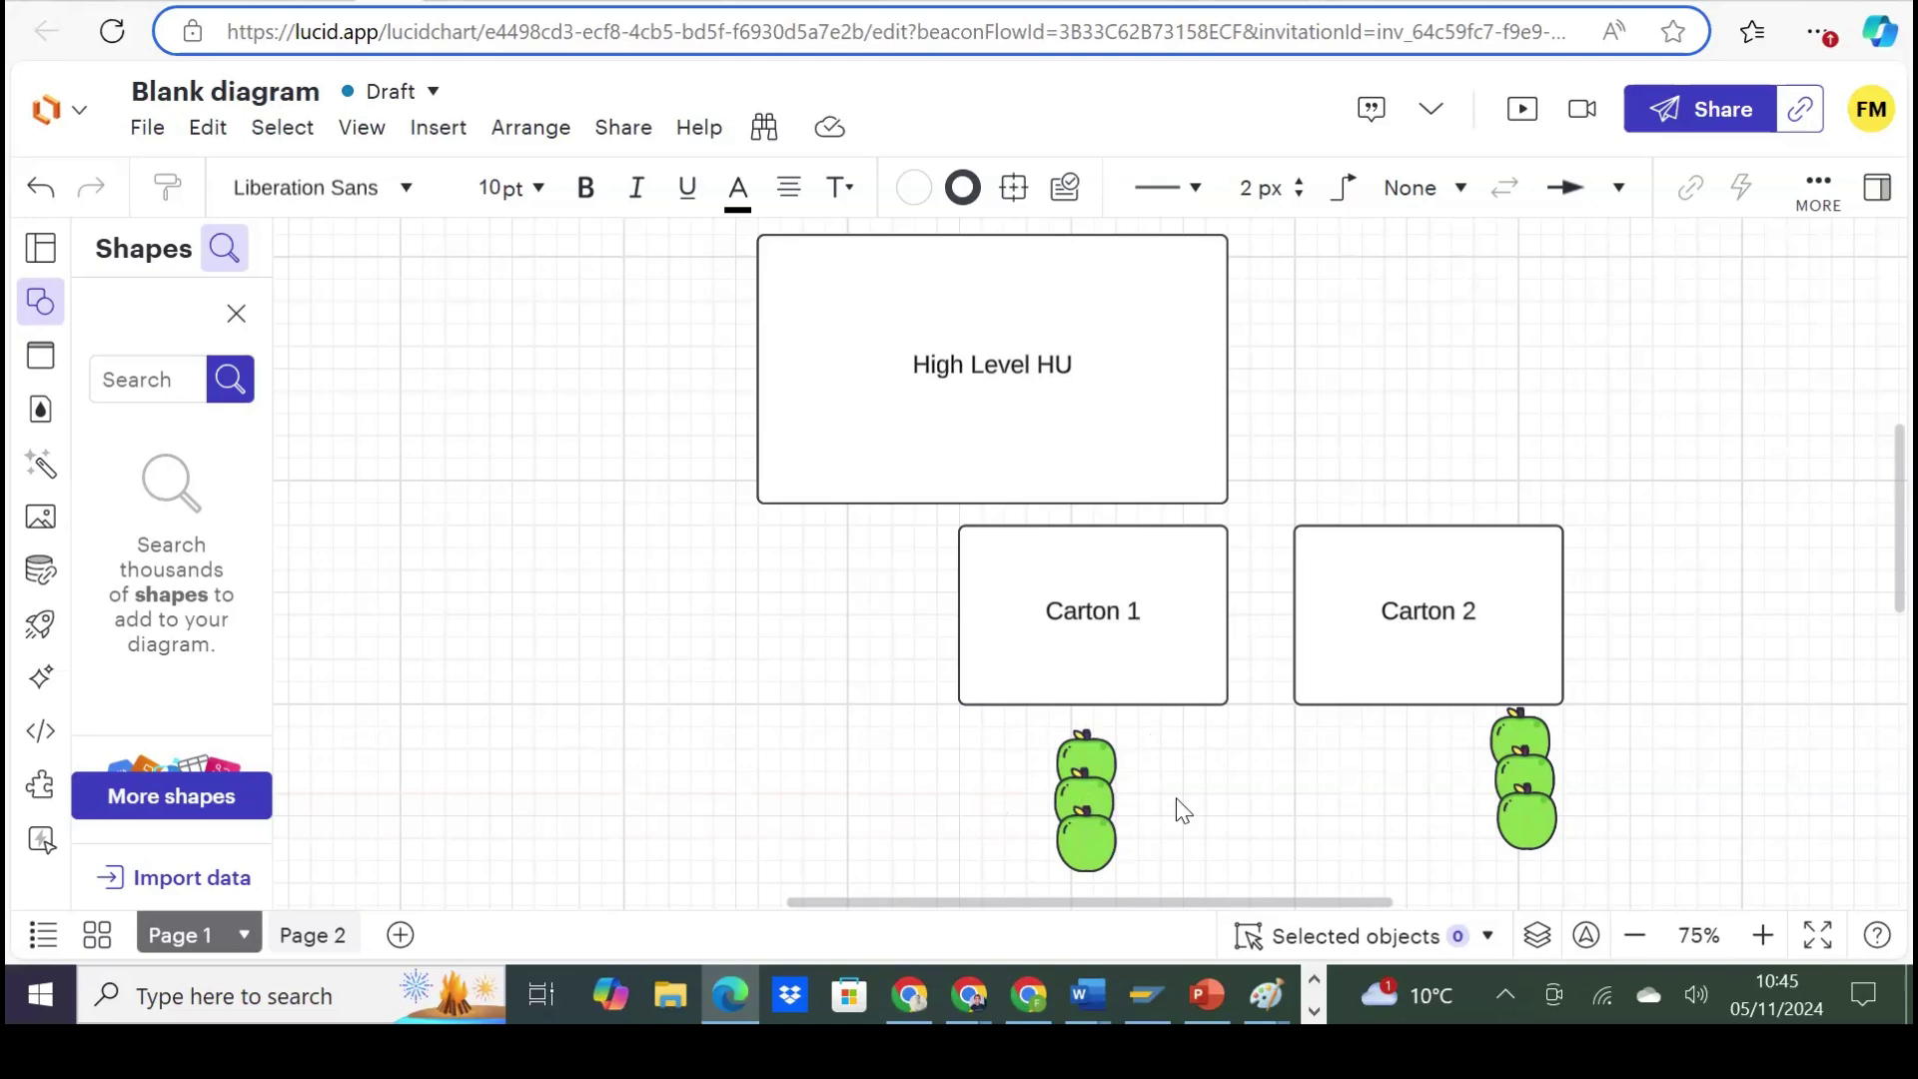
Move the three stacked apples below Carton 1 up into the Carton 1 box.
click(1089, 840)
drag(987, 728, 1199, 849)
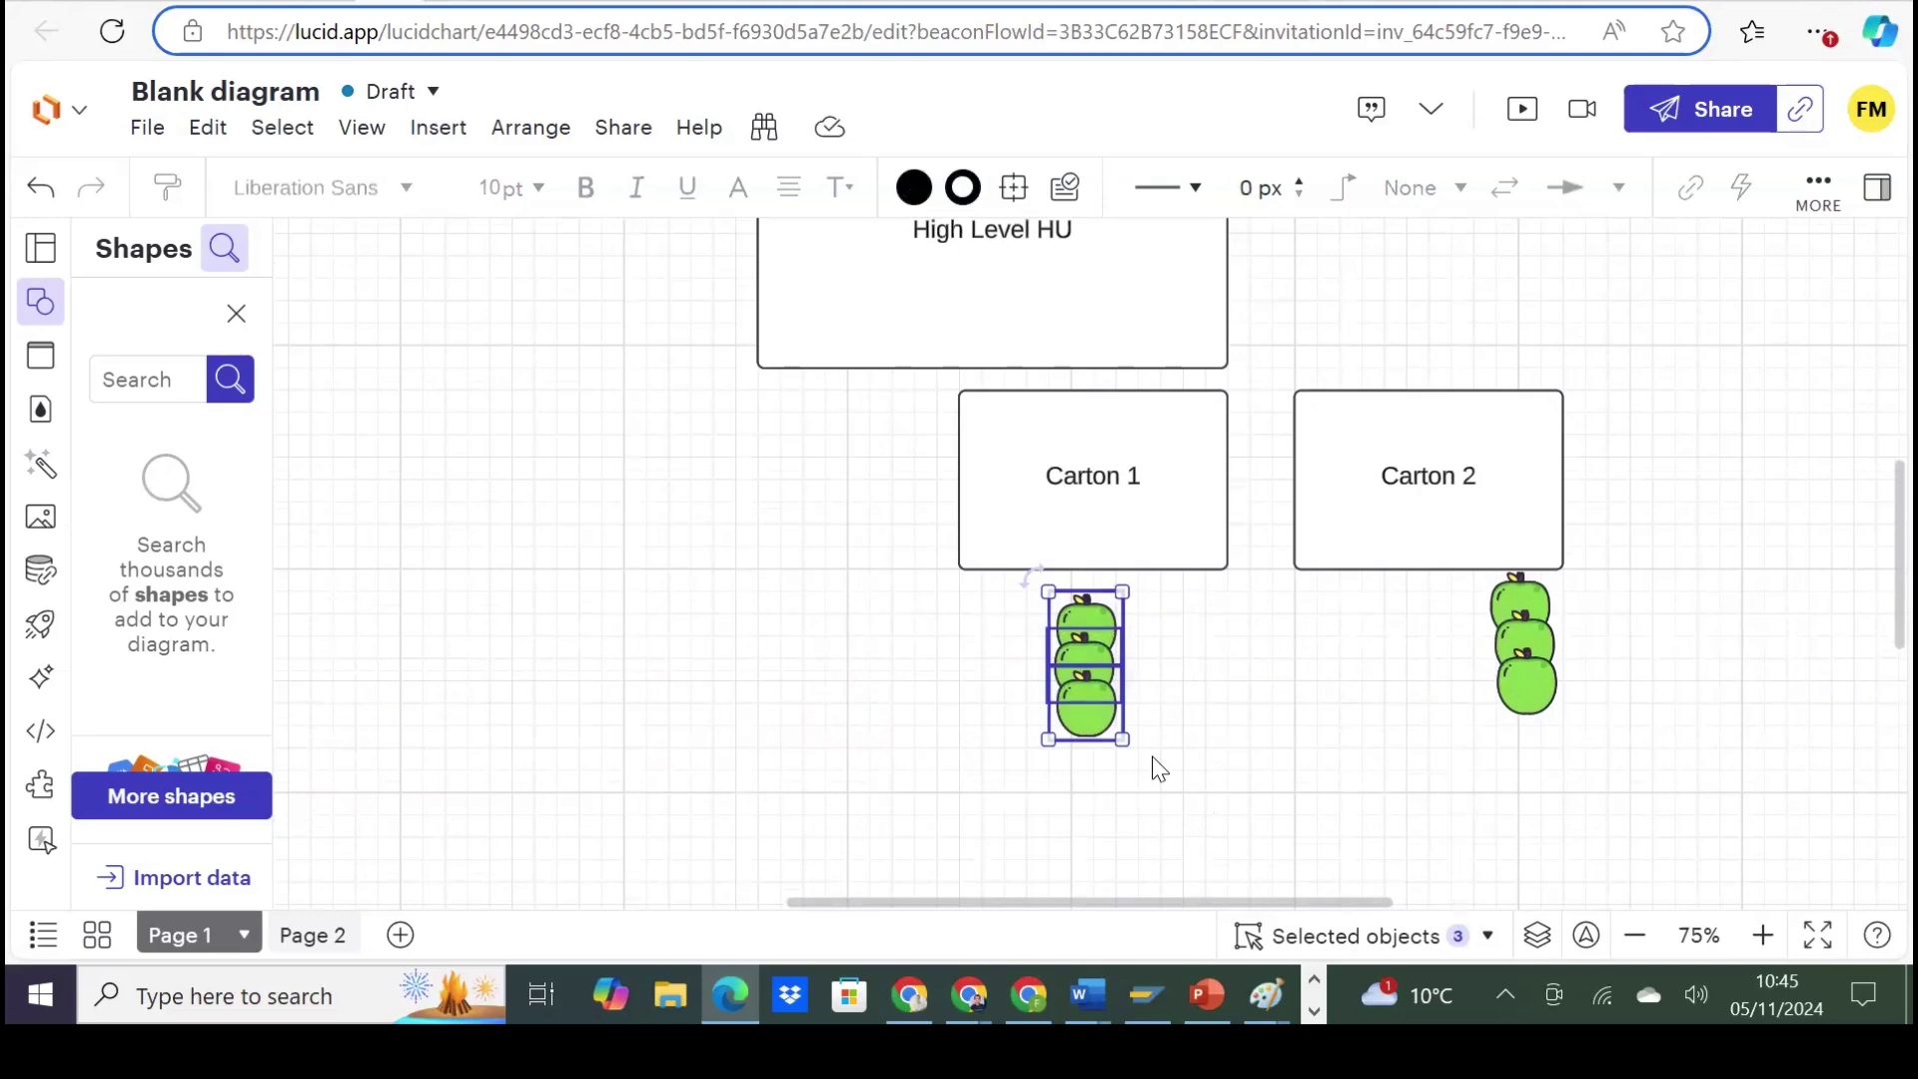
key(Up)
key(Up)
key(Up)
key(Up)
key(Up)
key(Up)
key(Up)
key(Up)
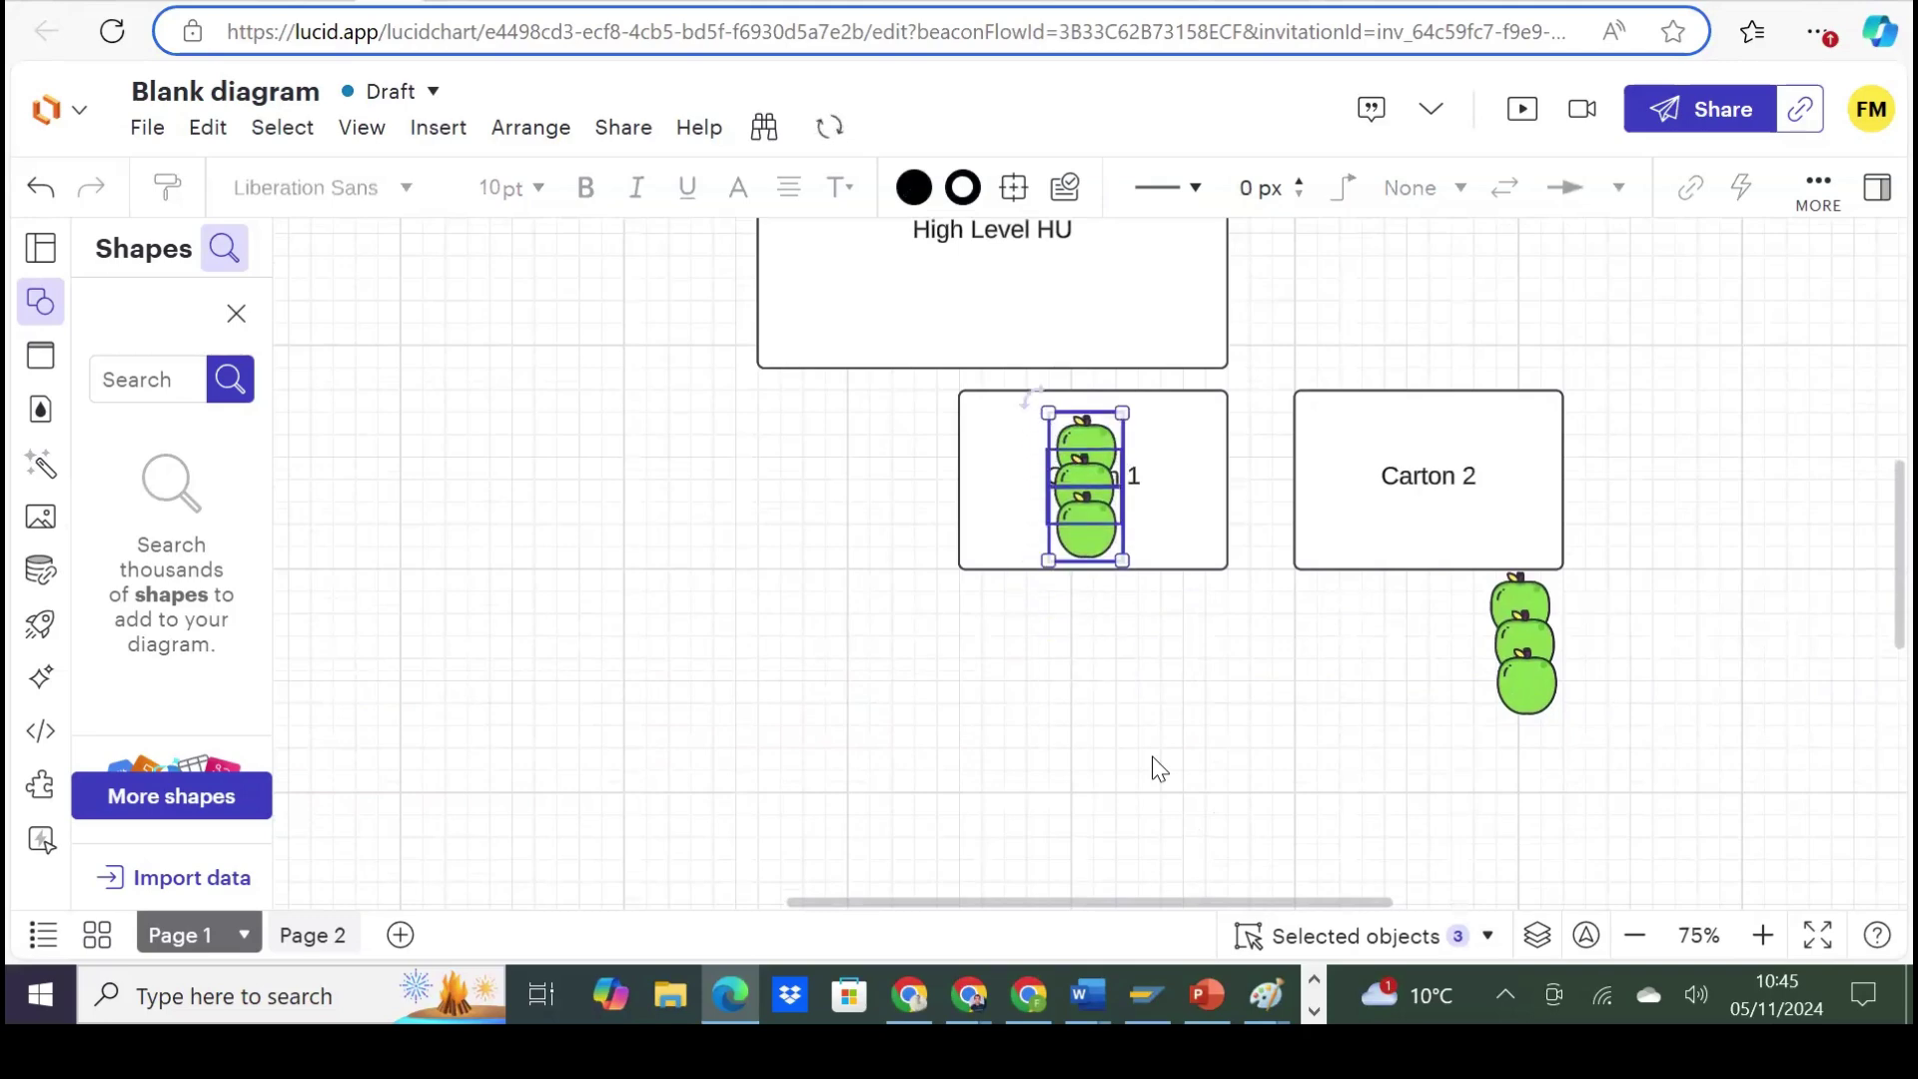
Move the three stacked apples below Carton 2 up into the Carton 2 box.
drag(1390, 589, 1610, 734)
key(Up)
key(Up)
key(Up)
key(Up)
key(Up)
key(Up)
key(Up)
key(Up)
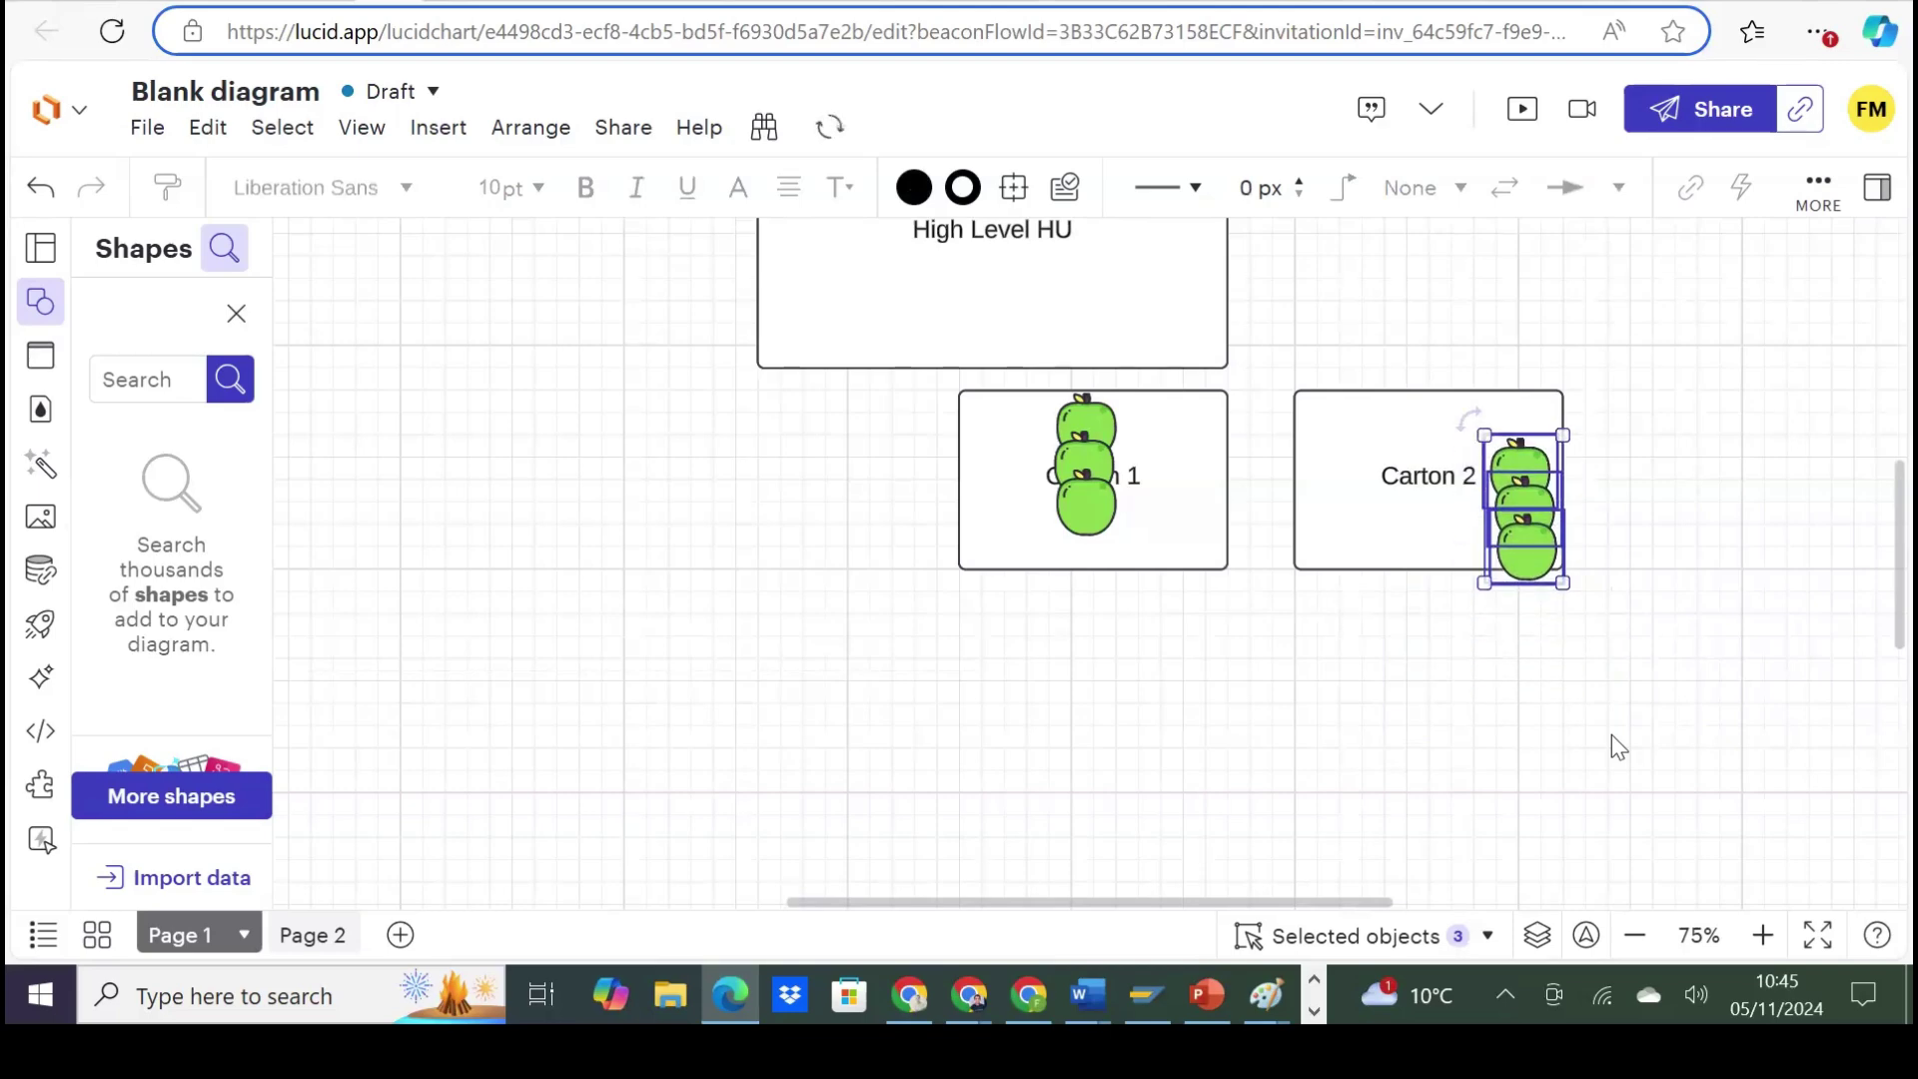
key(Up)
key(Up)
key(Up)
key(Up)
key(Up)
key(Up)
key(Up)
key(Up)
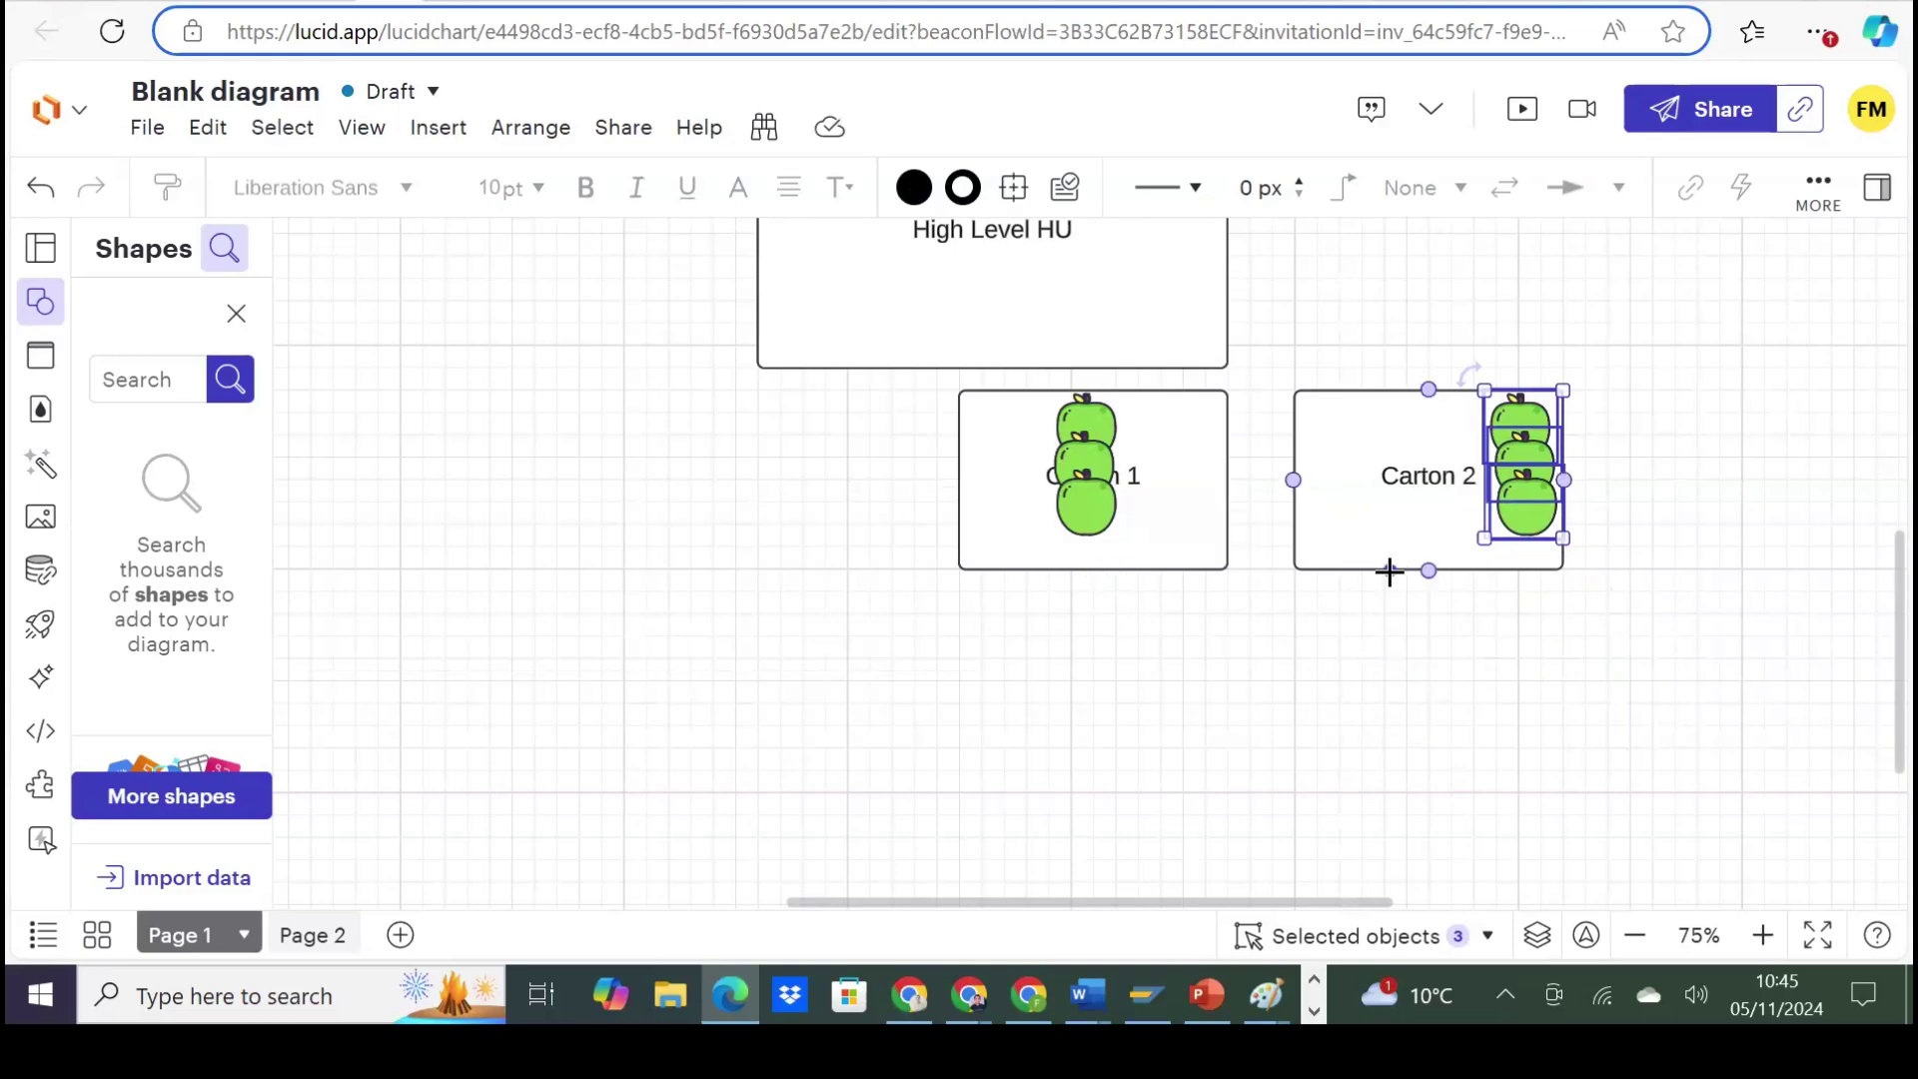
Move both cartons together with their apples up and left onto the High Level HU box.
scroll(1349, 681, up, 3)
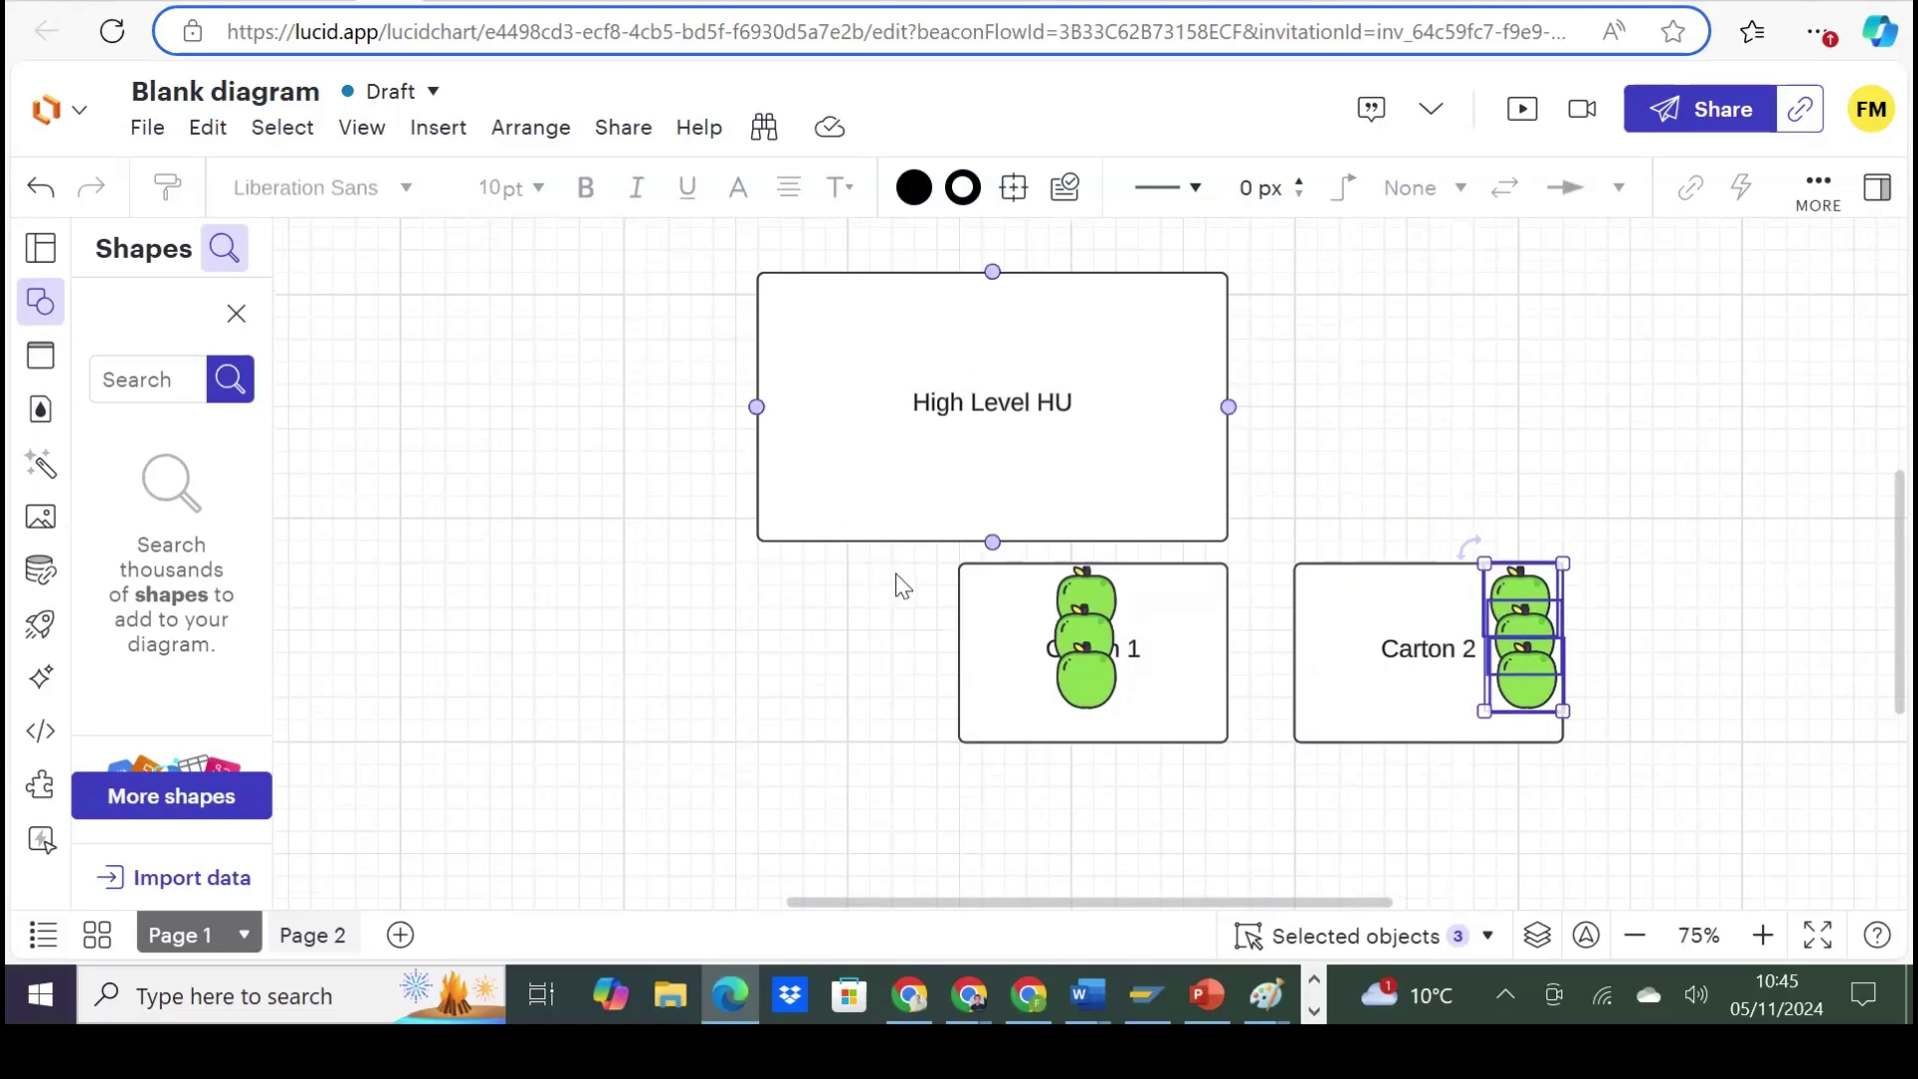
click(944, 597)
drag(904, 557, 1692, 825)
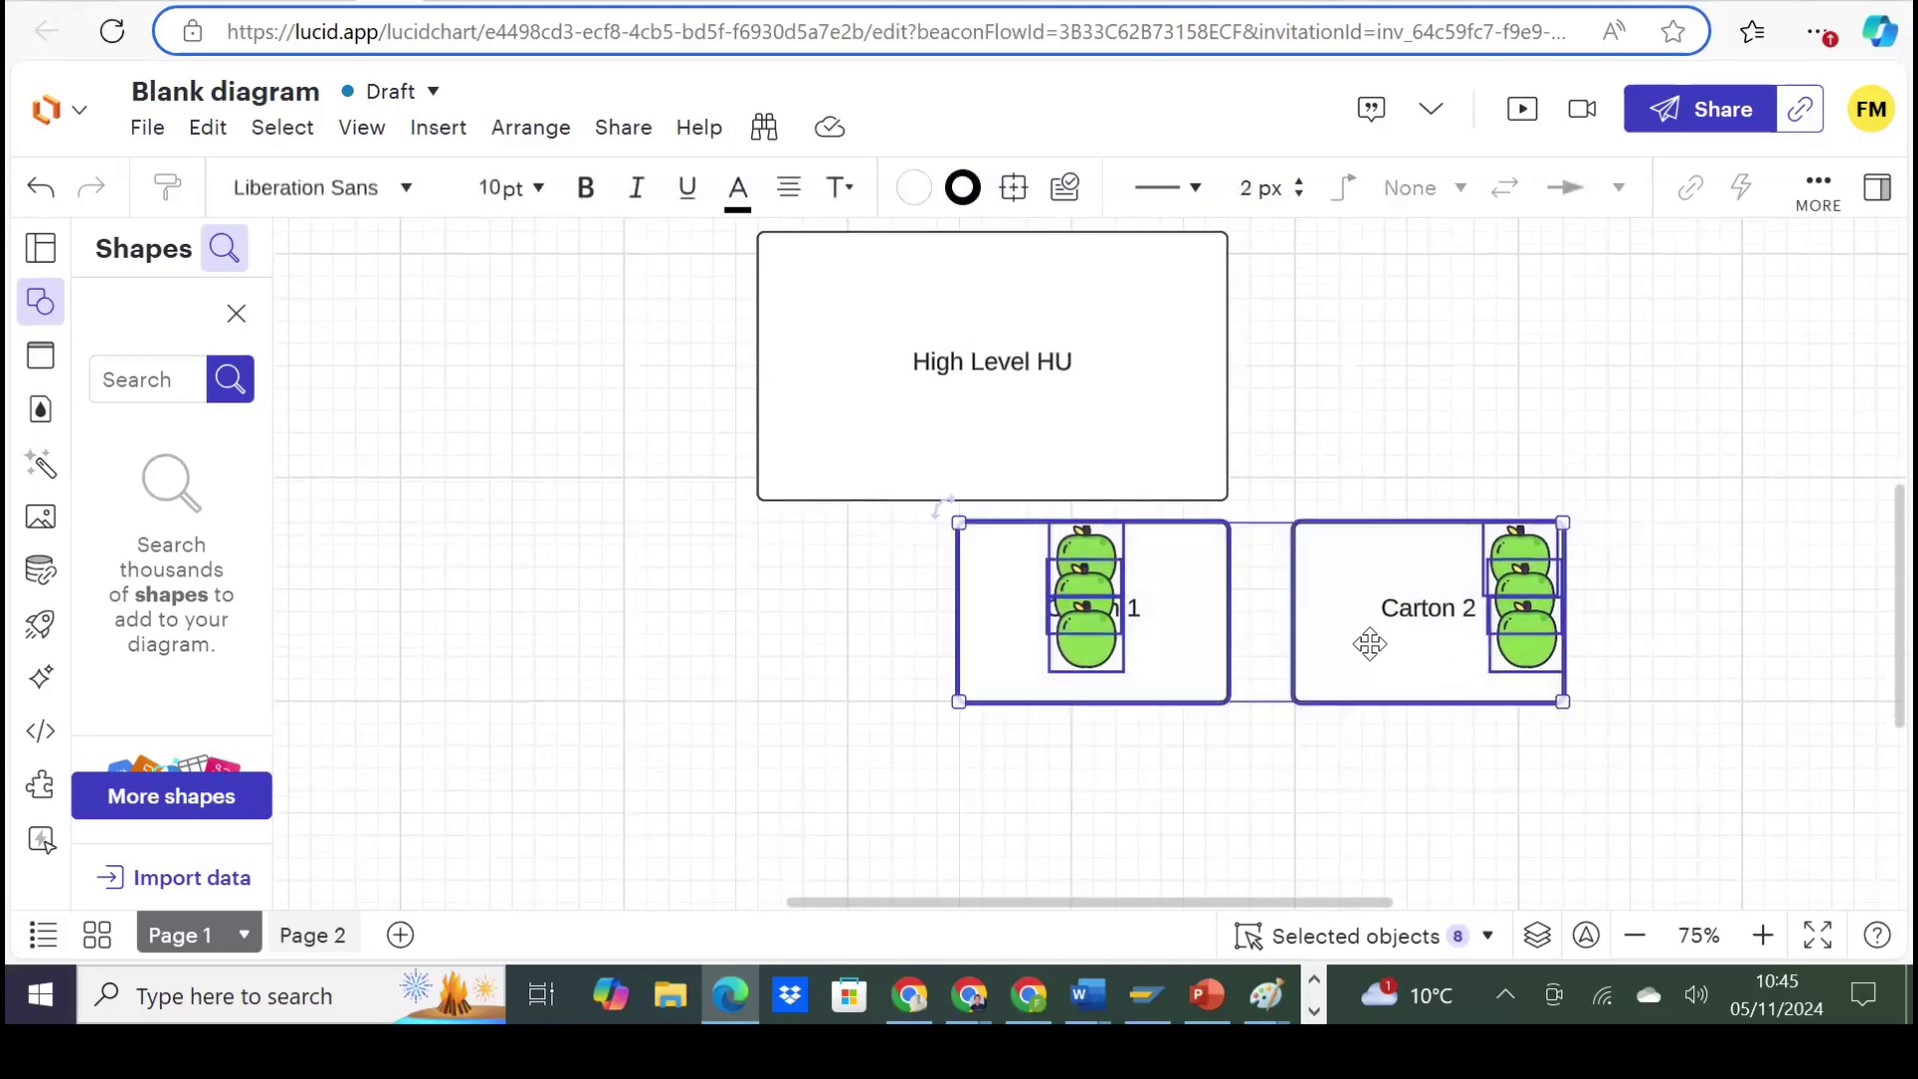
key(Up)
key(Up)
key(Up)
key(Up)
key(Up)
key(Up)
key(Up)
key(Up)
key(Up)
key(Up)
key(Up)
key(Up)
key(Up)
key(Up)
key(Up)
key(Up)
key(Up)
key(Up)
key(Up)
key(Up)
key(Left)
key(Left)
key(Left)
key(Left)
key(Left)
key(Left)
key(Left)
key(Left)
key(Left)
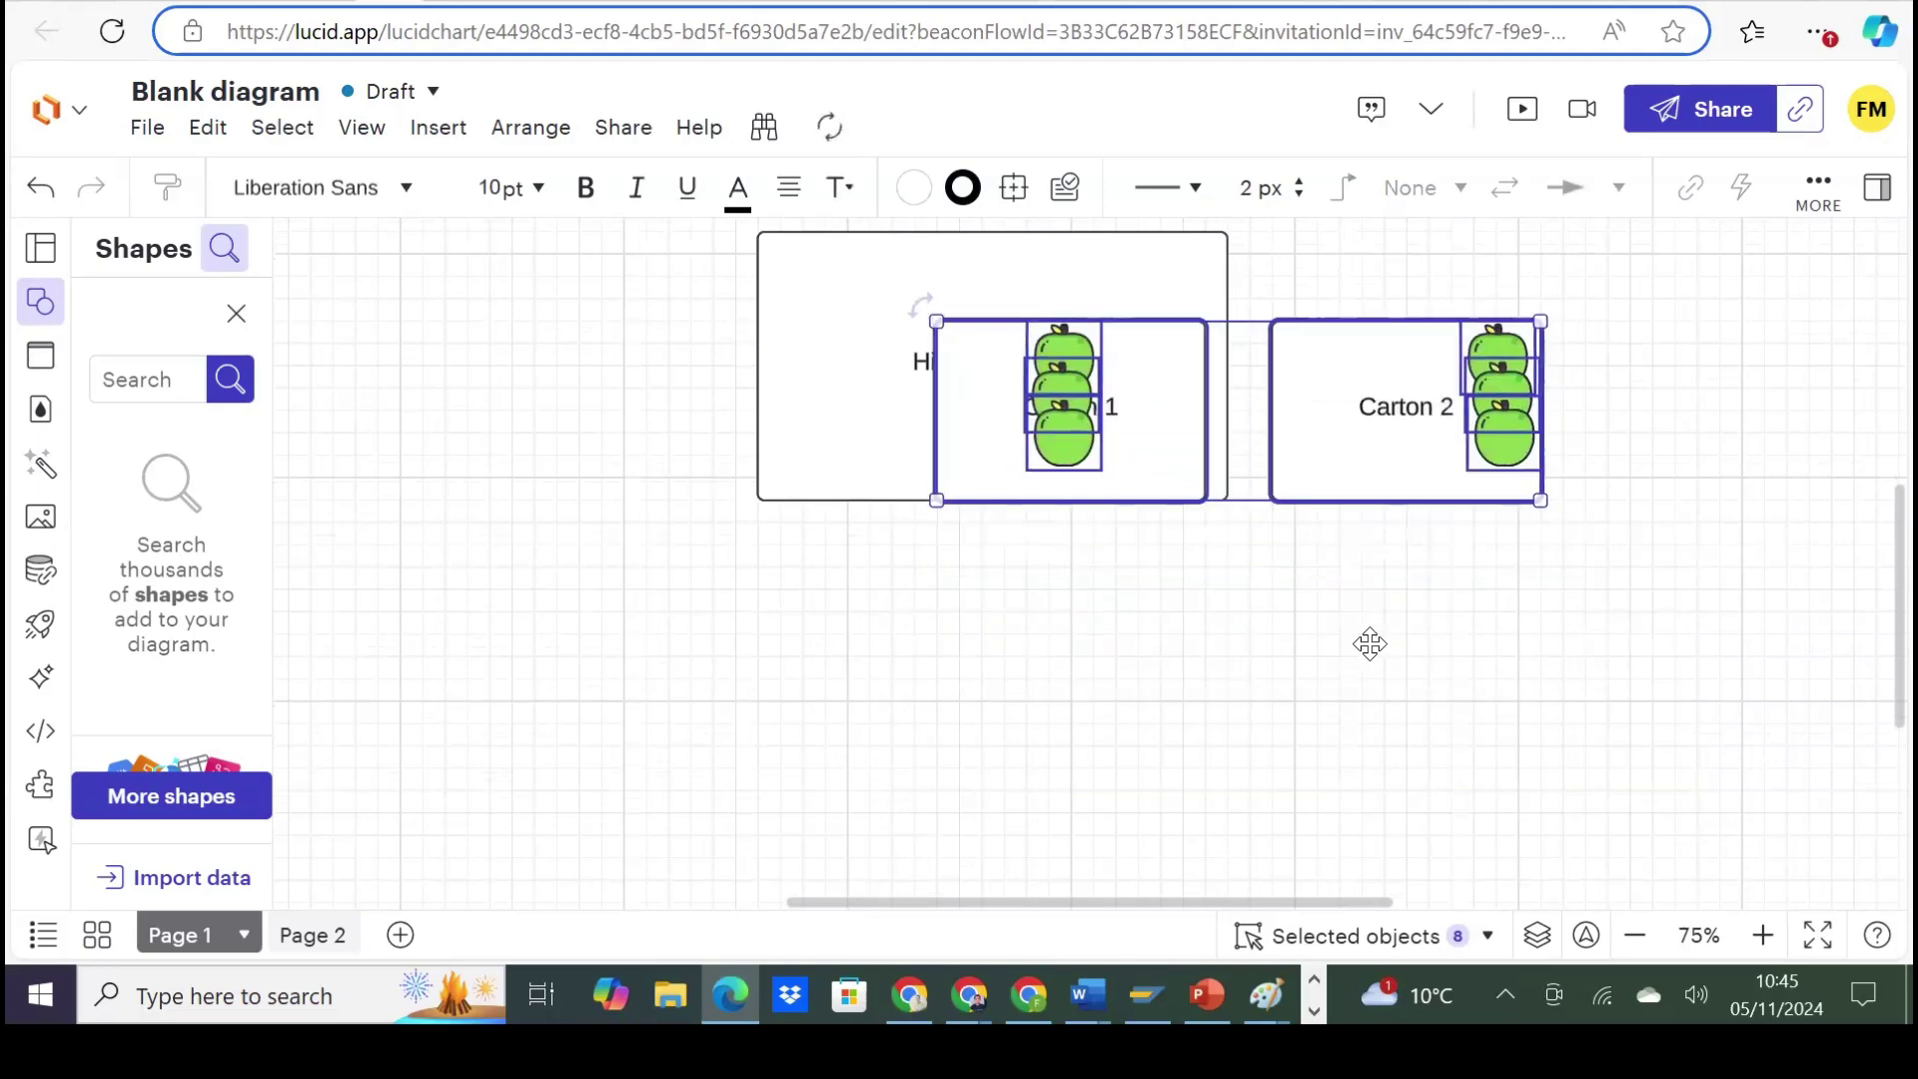
key(Left)
key(Left)
key(Left)
key(Left)
key(Left)
key(Left)
key(Left)
key(Left)
key(Left)
key(Left)
key(Left)
key(Left)
key(Left)
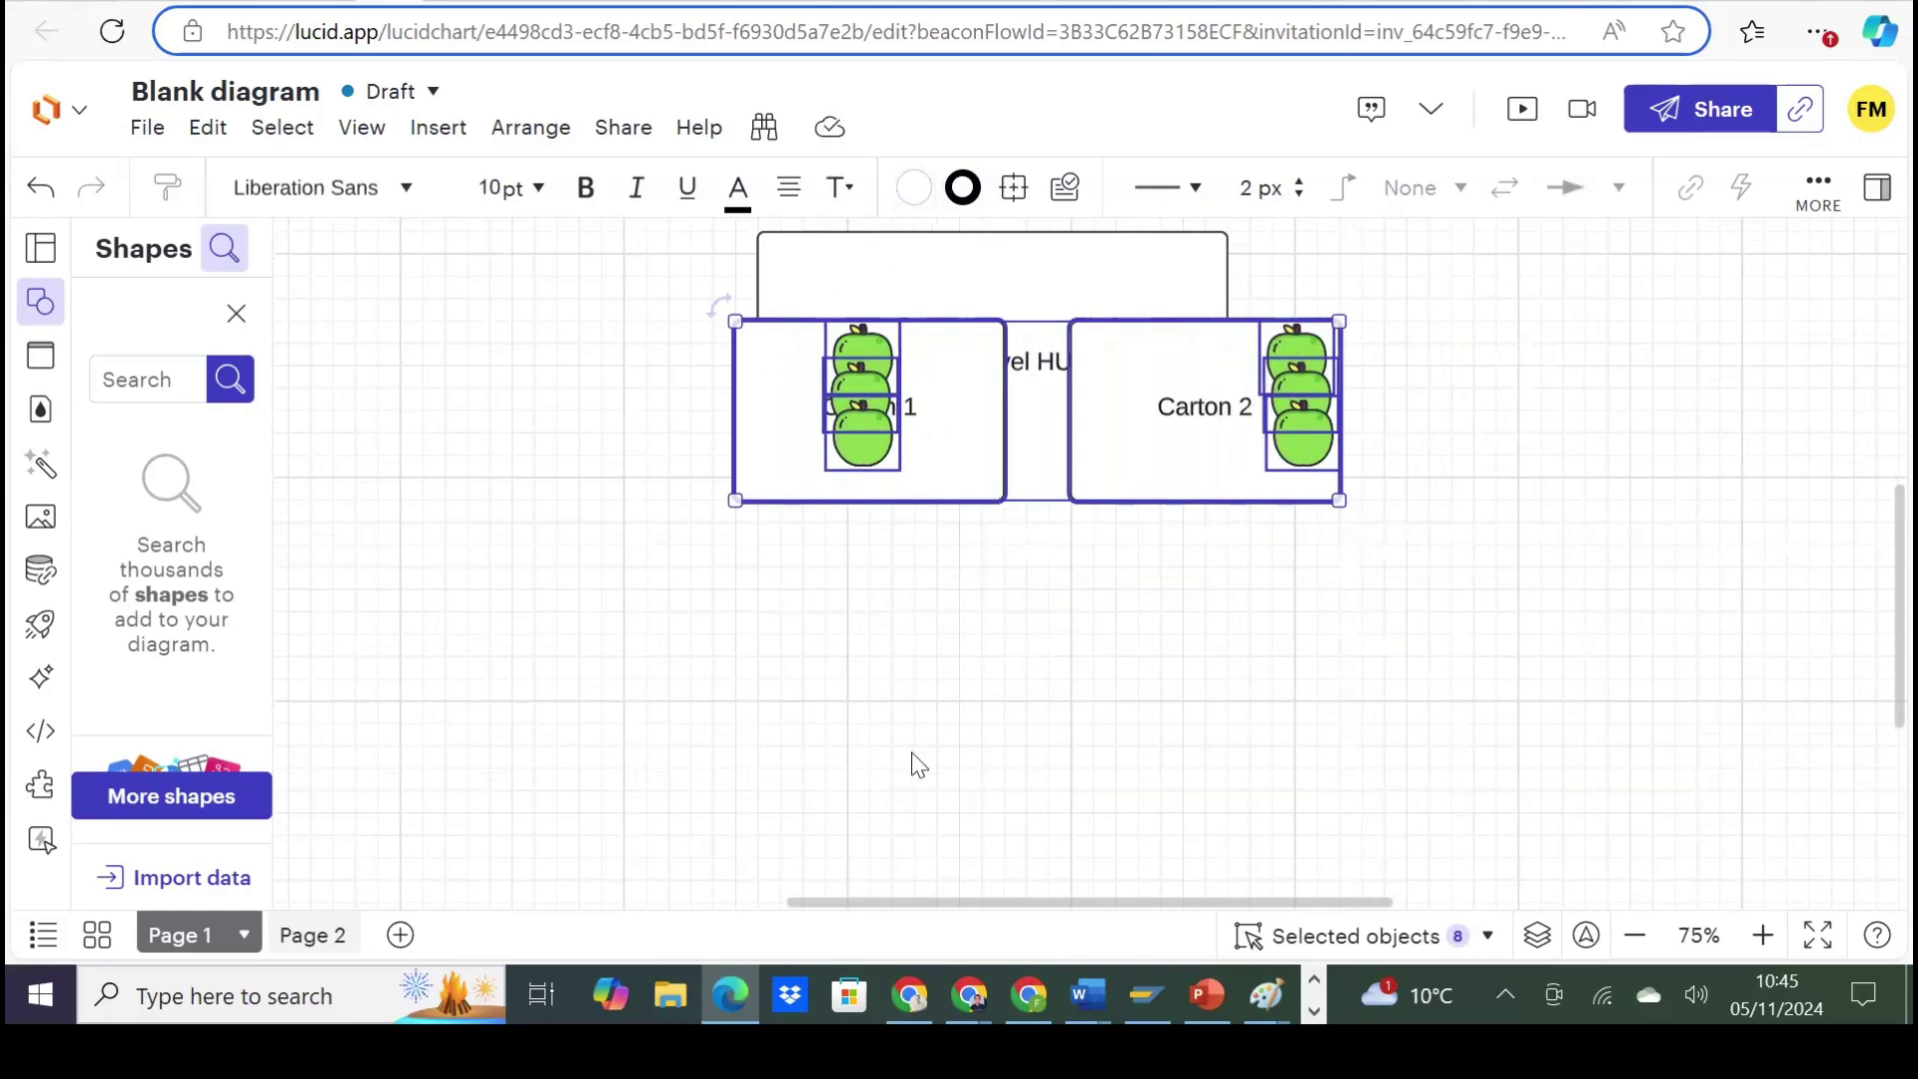
scroll(917, 764, up, 2)
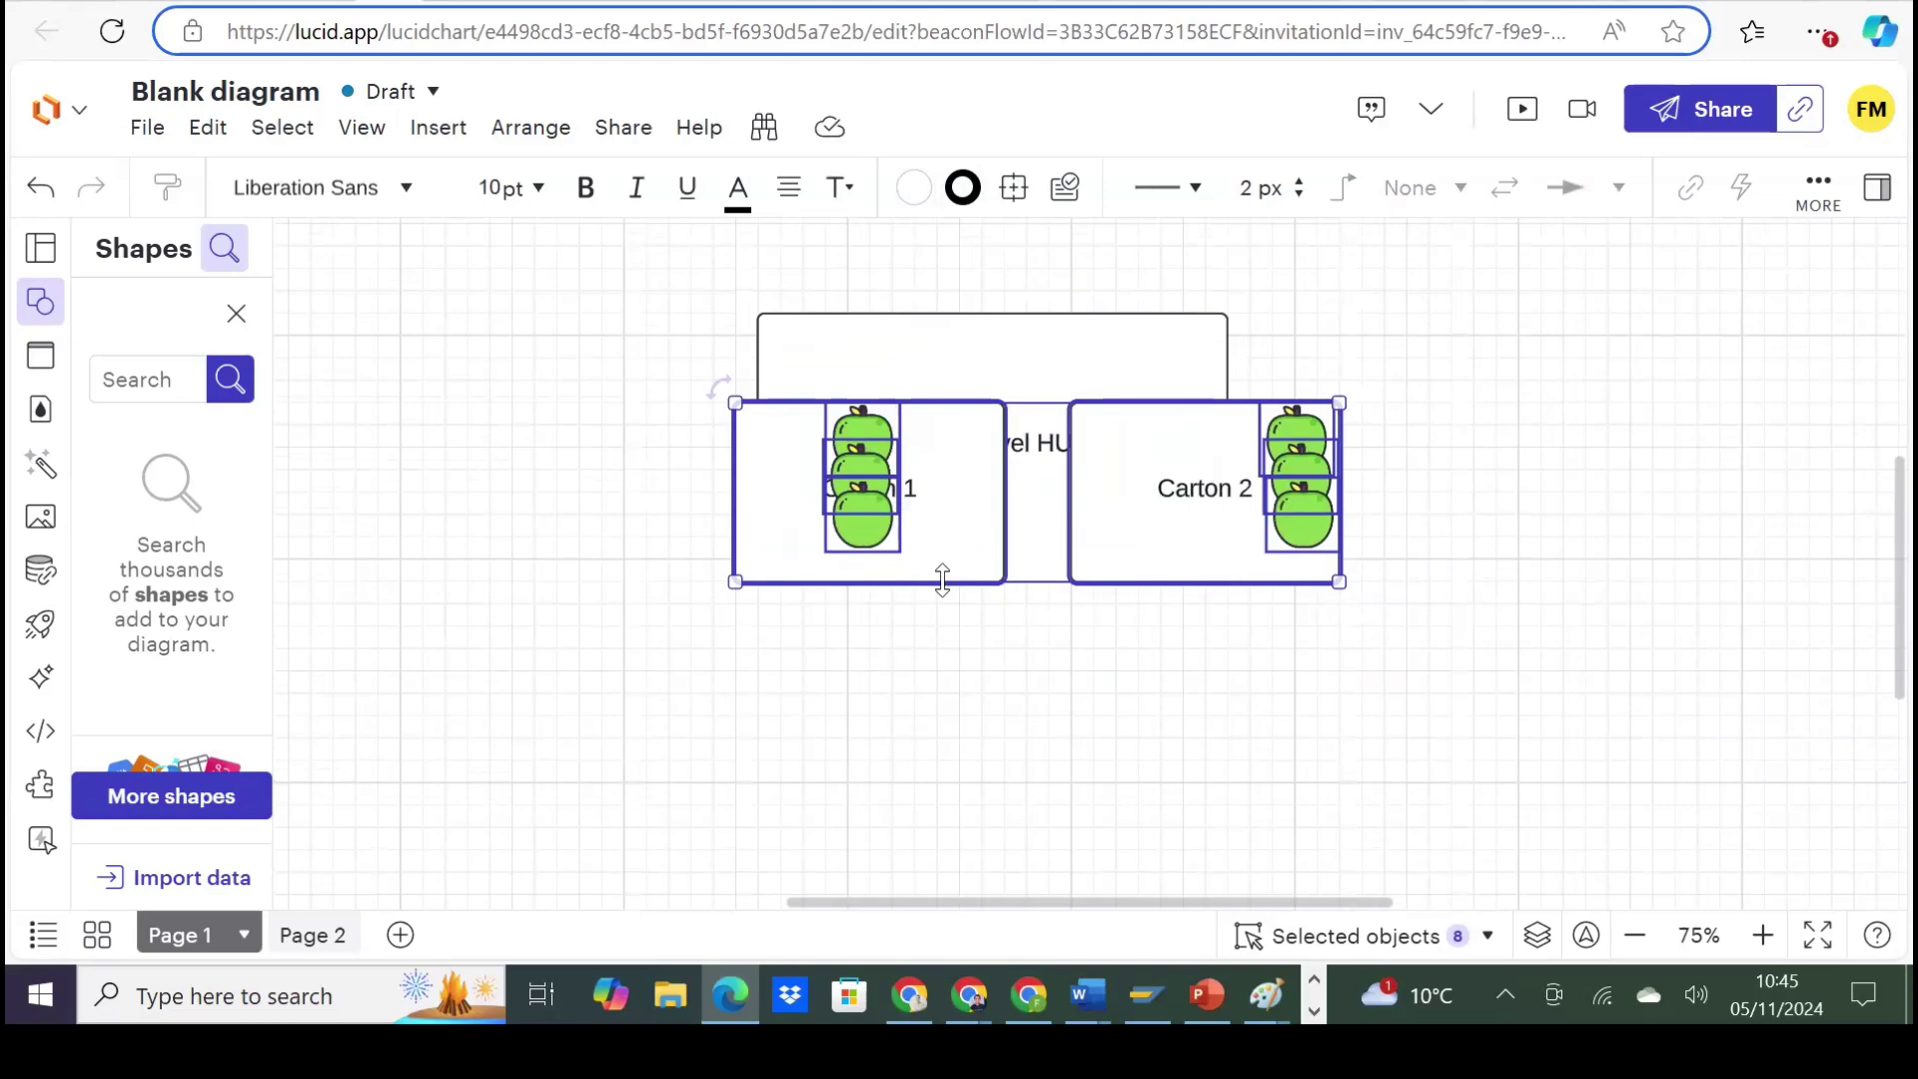
click(1165, 346)
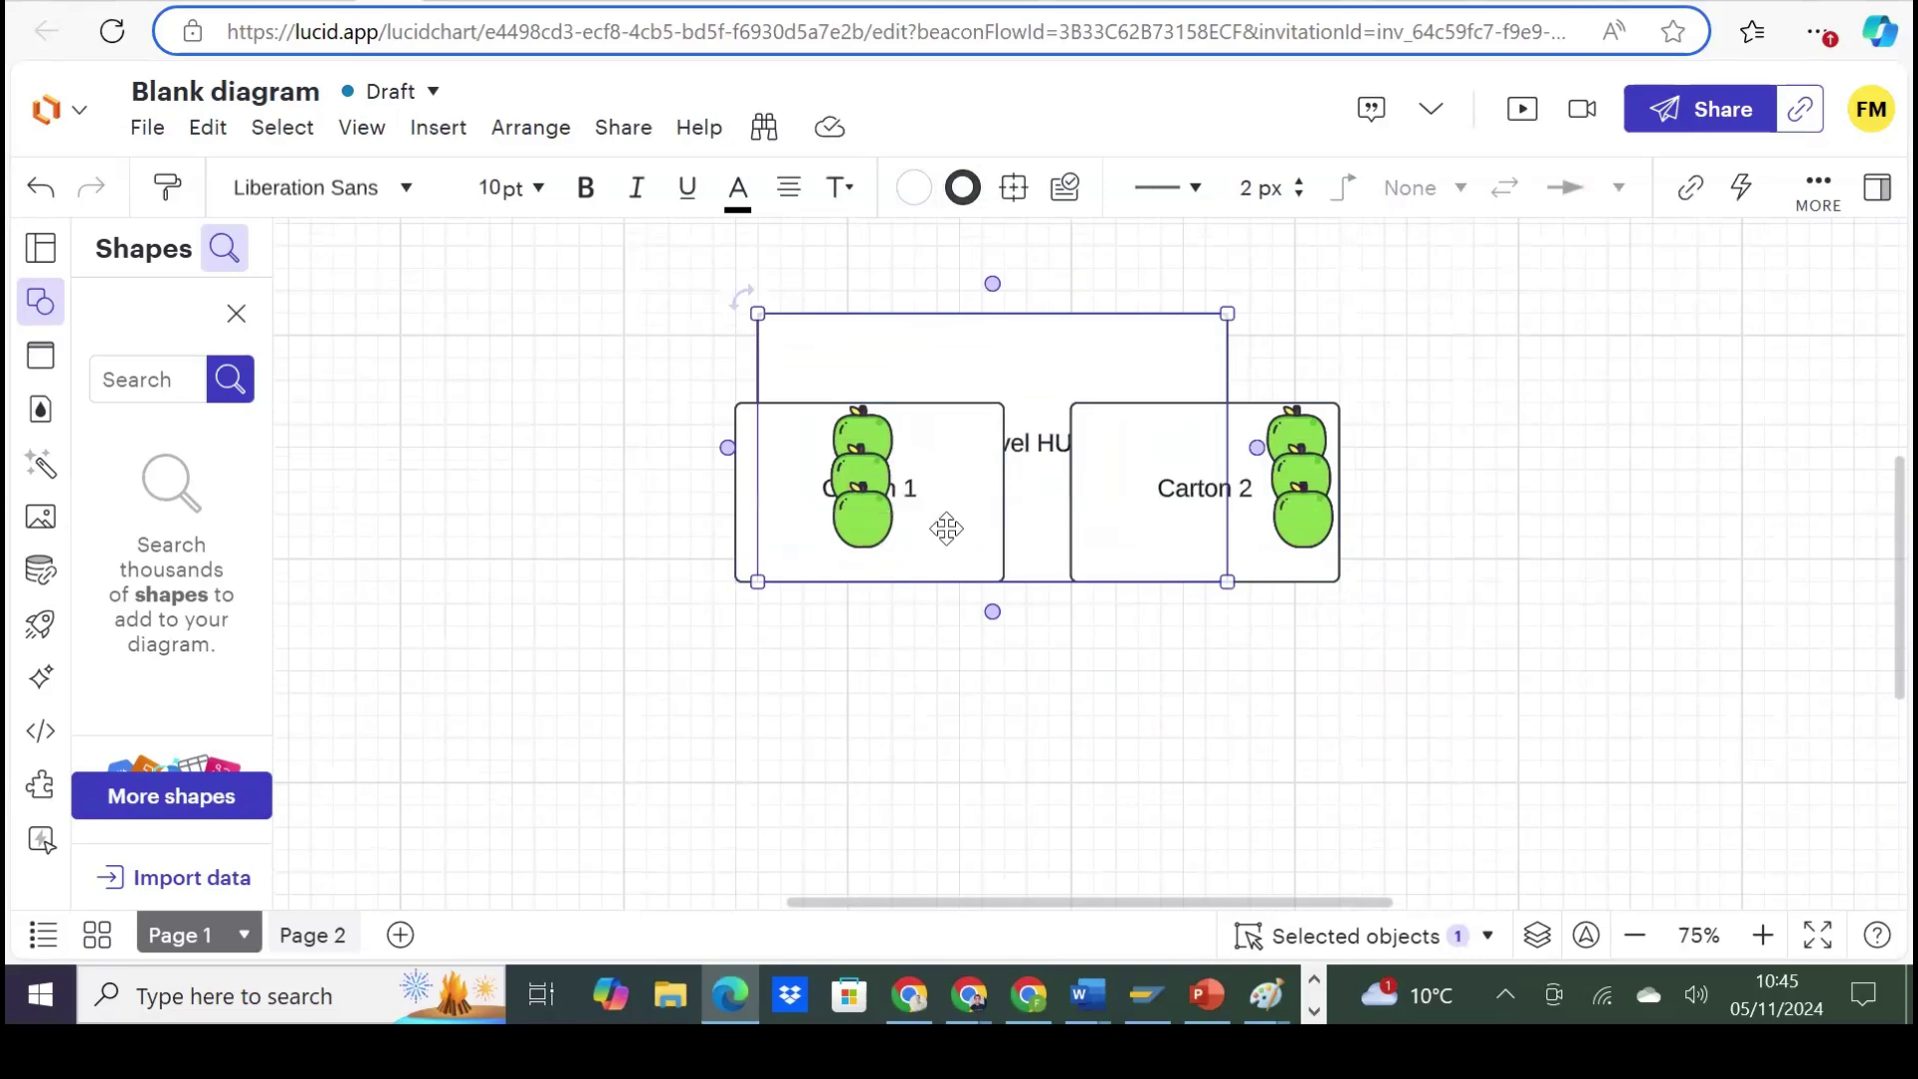
drag(946, 522, 948, 528)
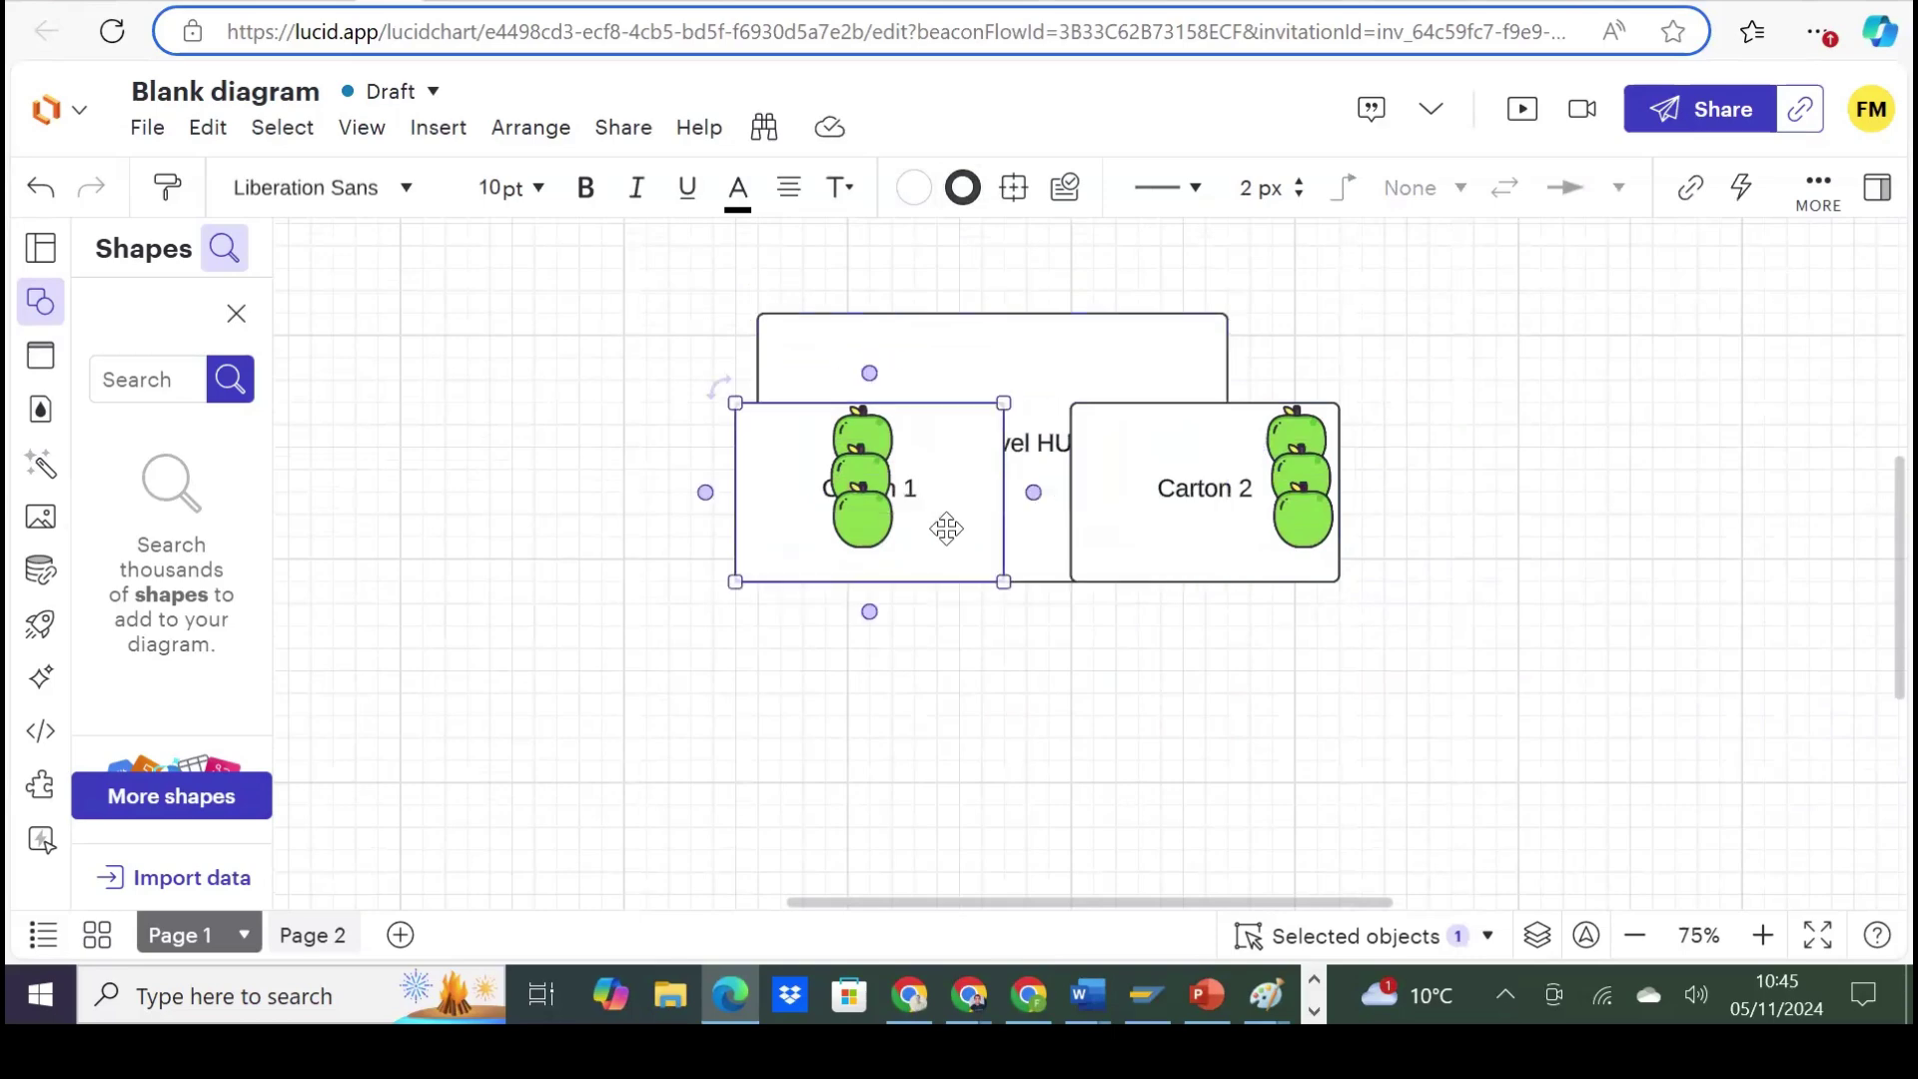
click(1149, 534)
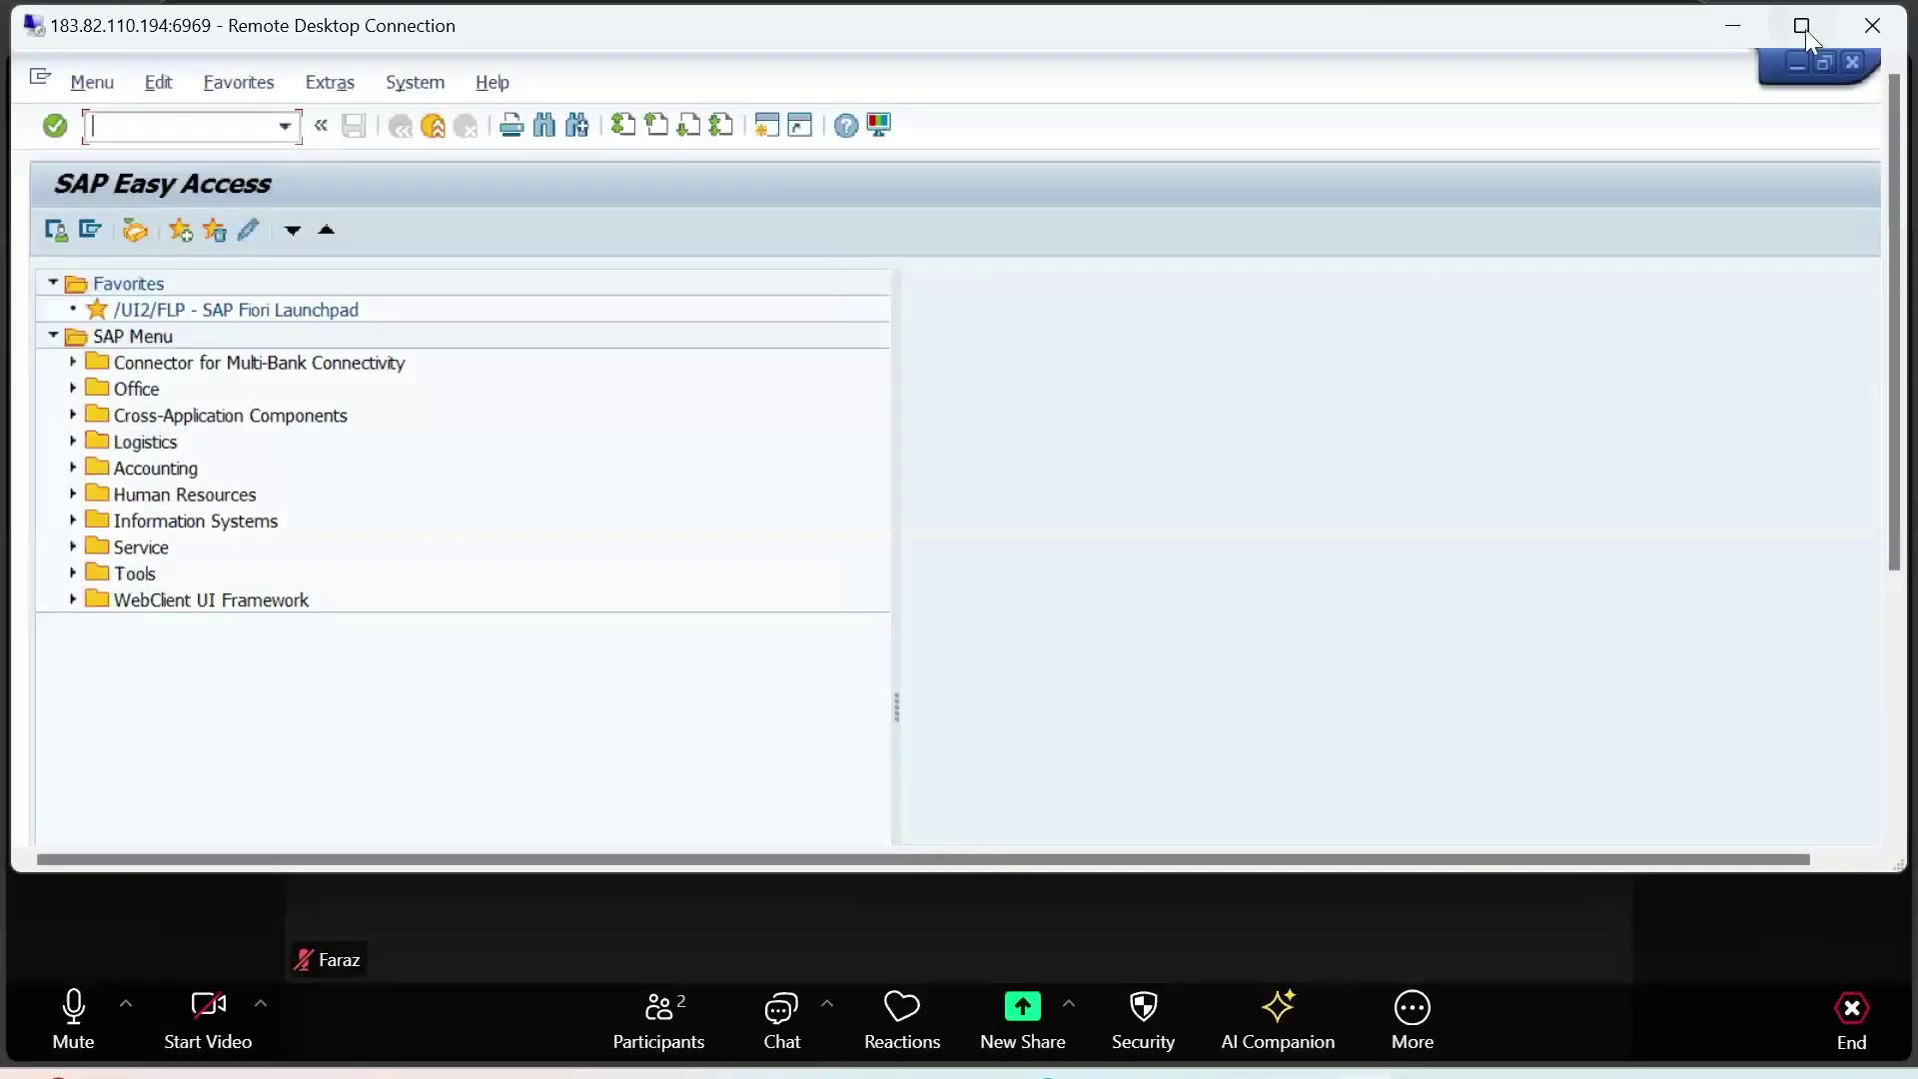
Switch to the SAP remote session in full screen and start an inbound delivery with VL31N for the prefilled purchase order.
click(1802, 26)
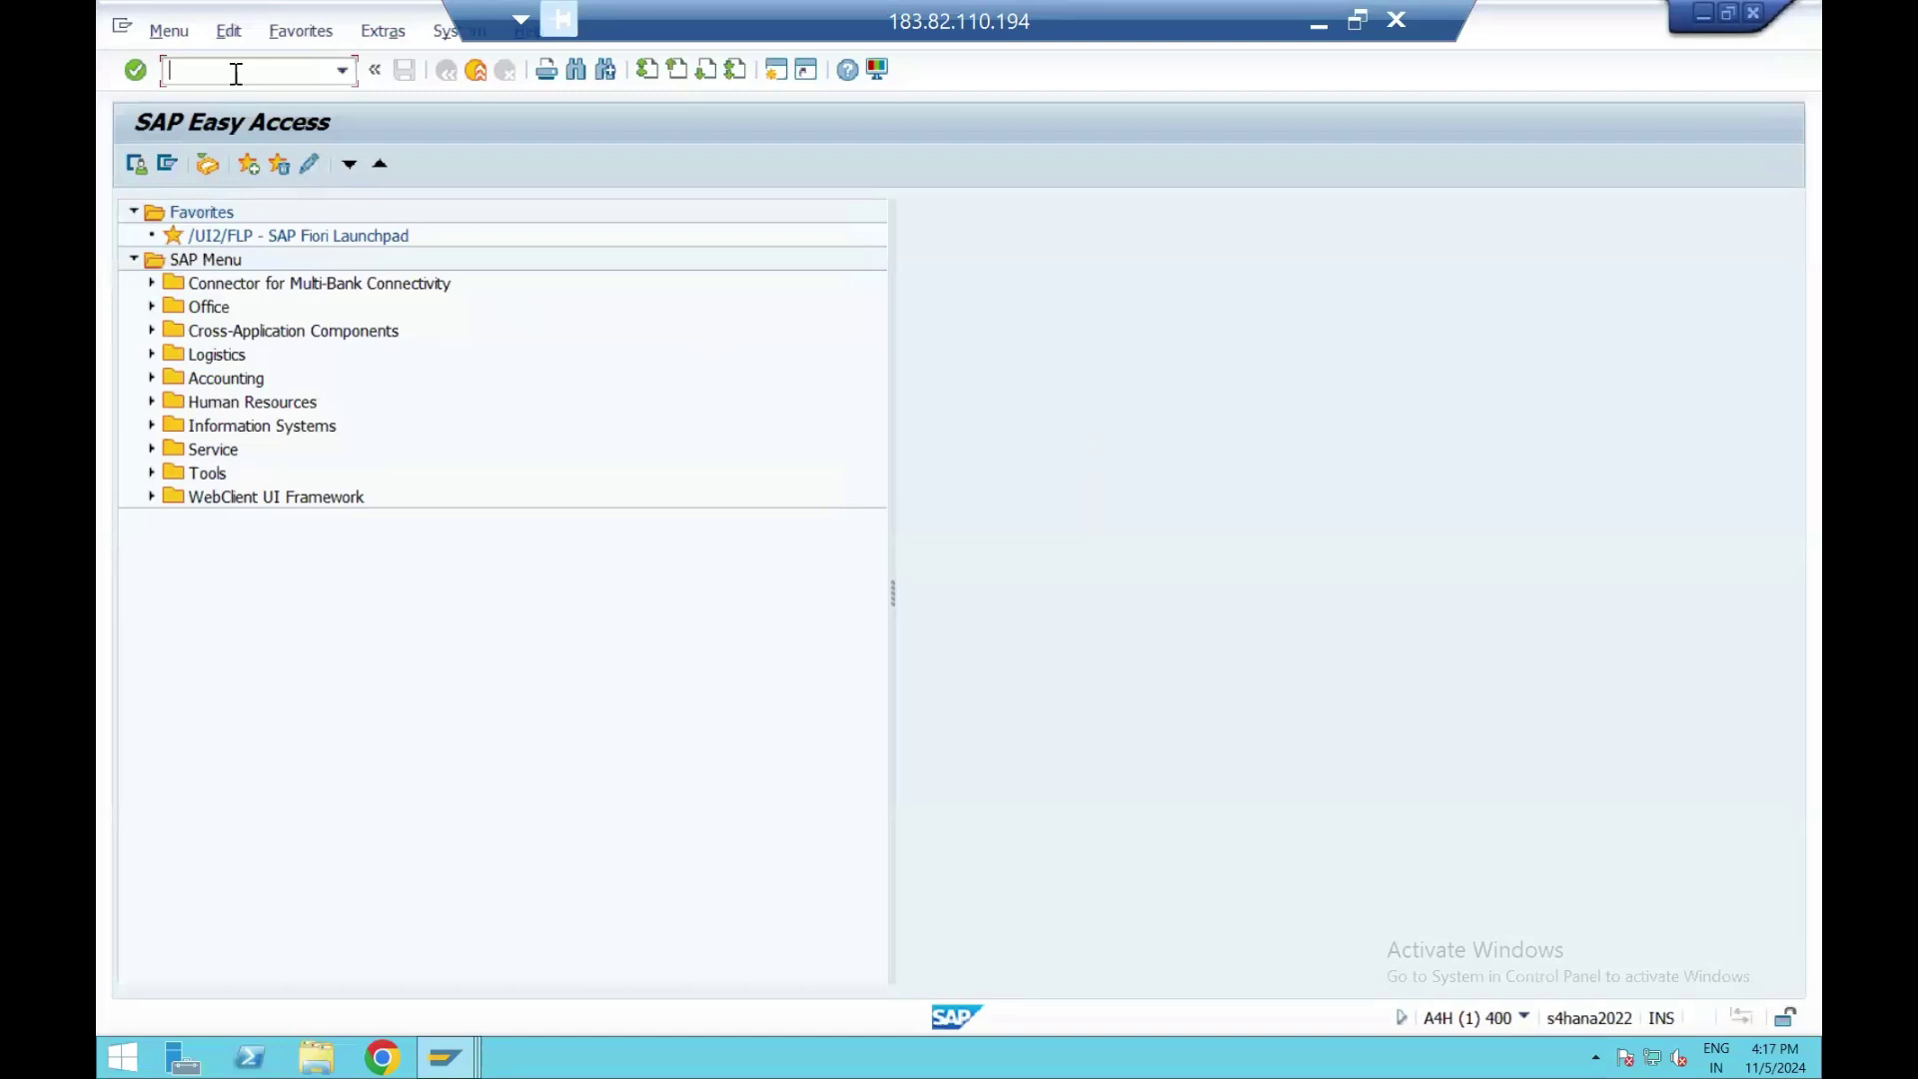
text(vl31n)
key(Return)
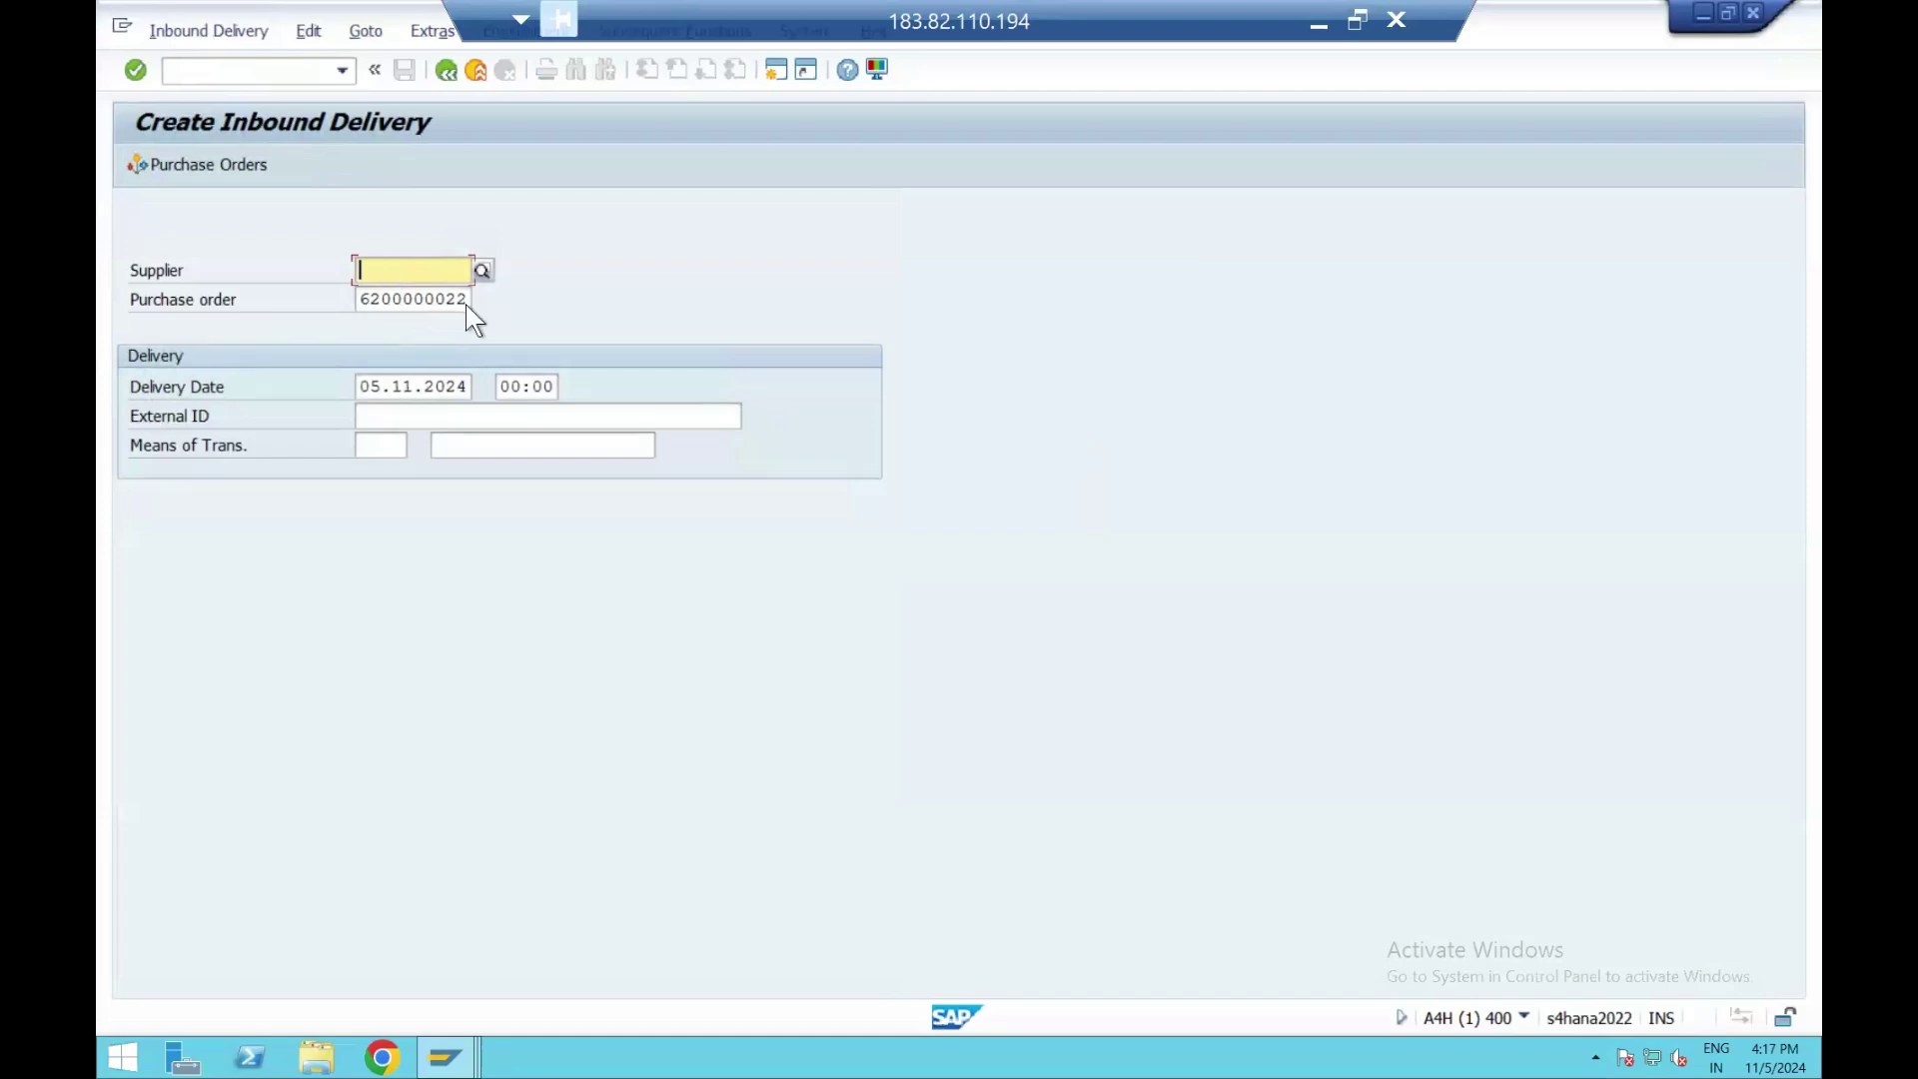
key(Return)
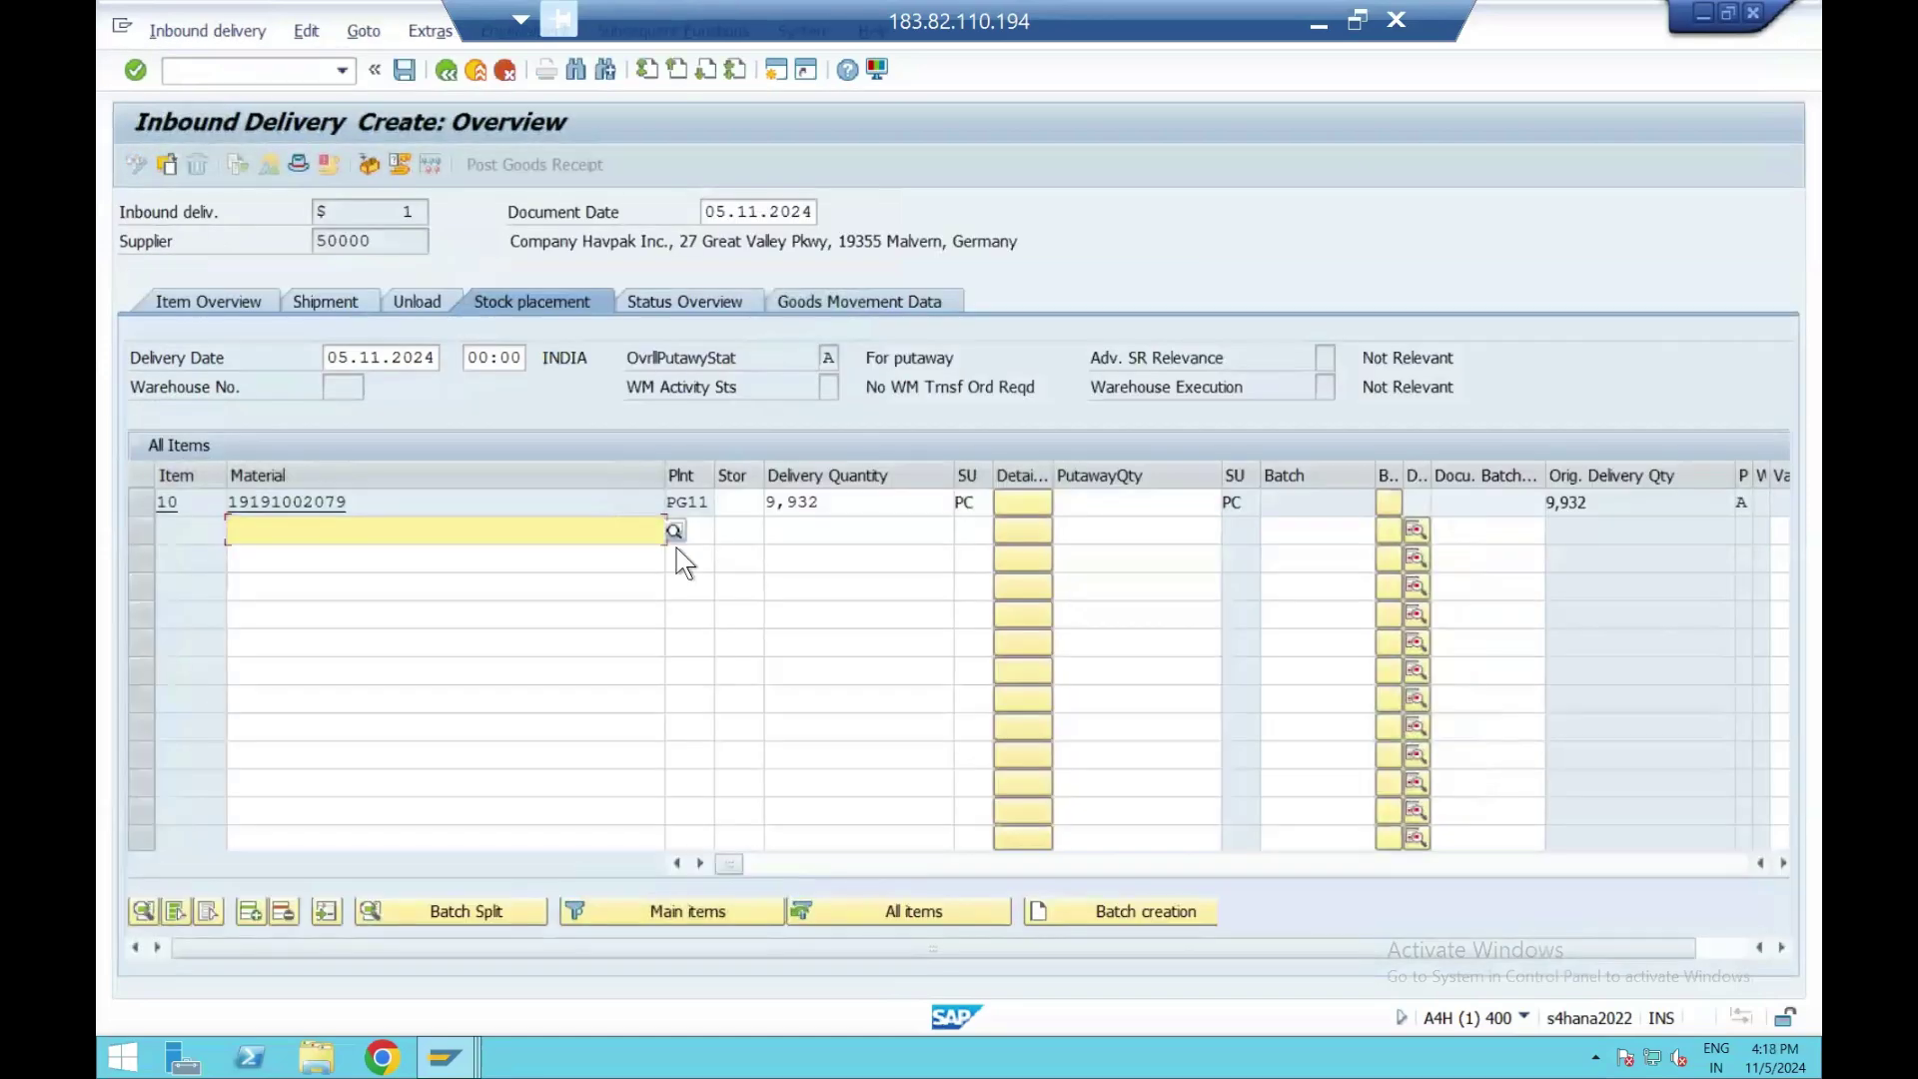
Set item 10's delivery quantity to 200 and storage location to USIN, accepting the determined goods receiving point.
double_click(828, 503)
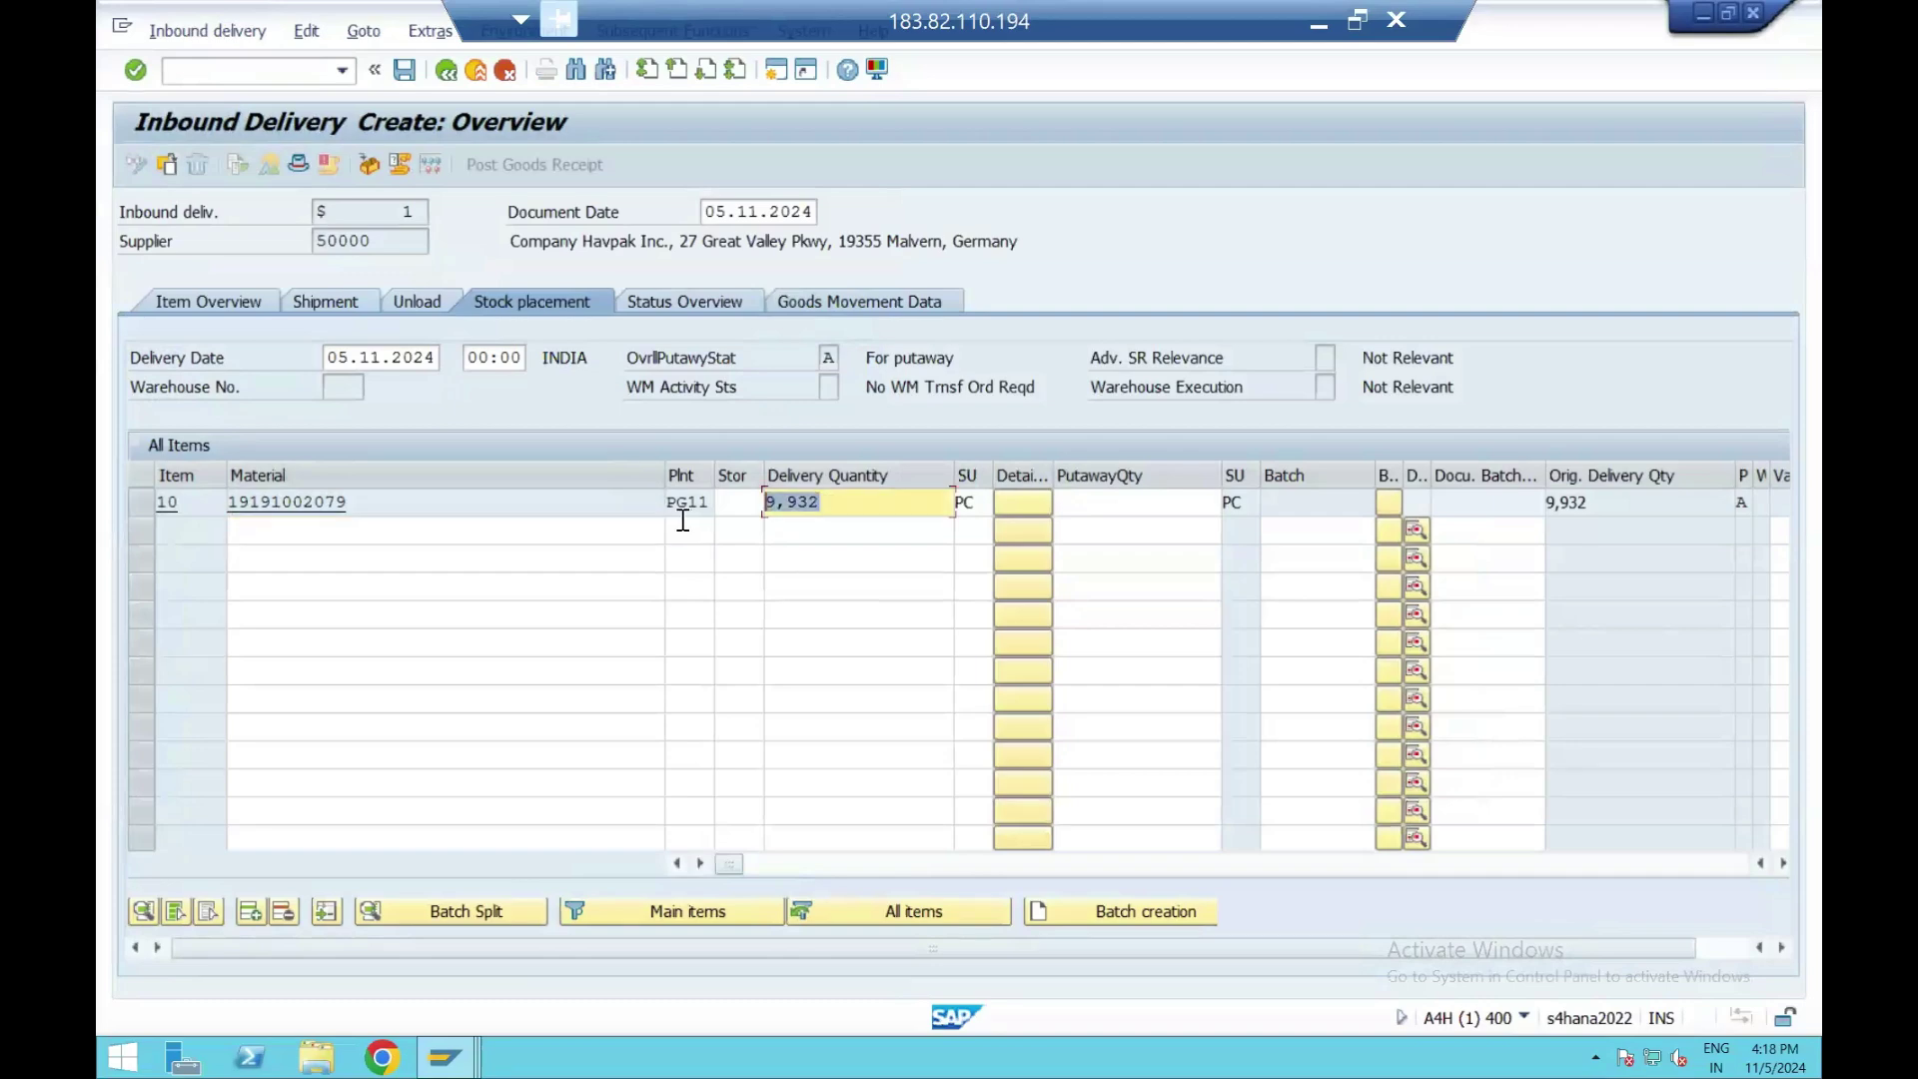
text(200)
click(743, 505)
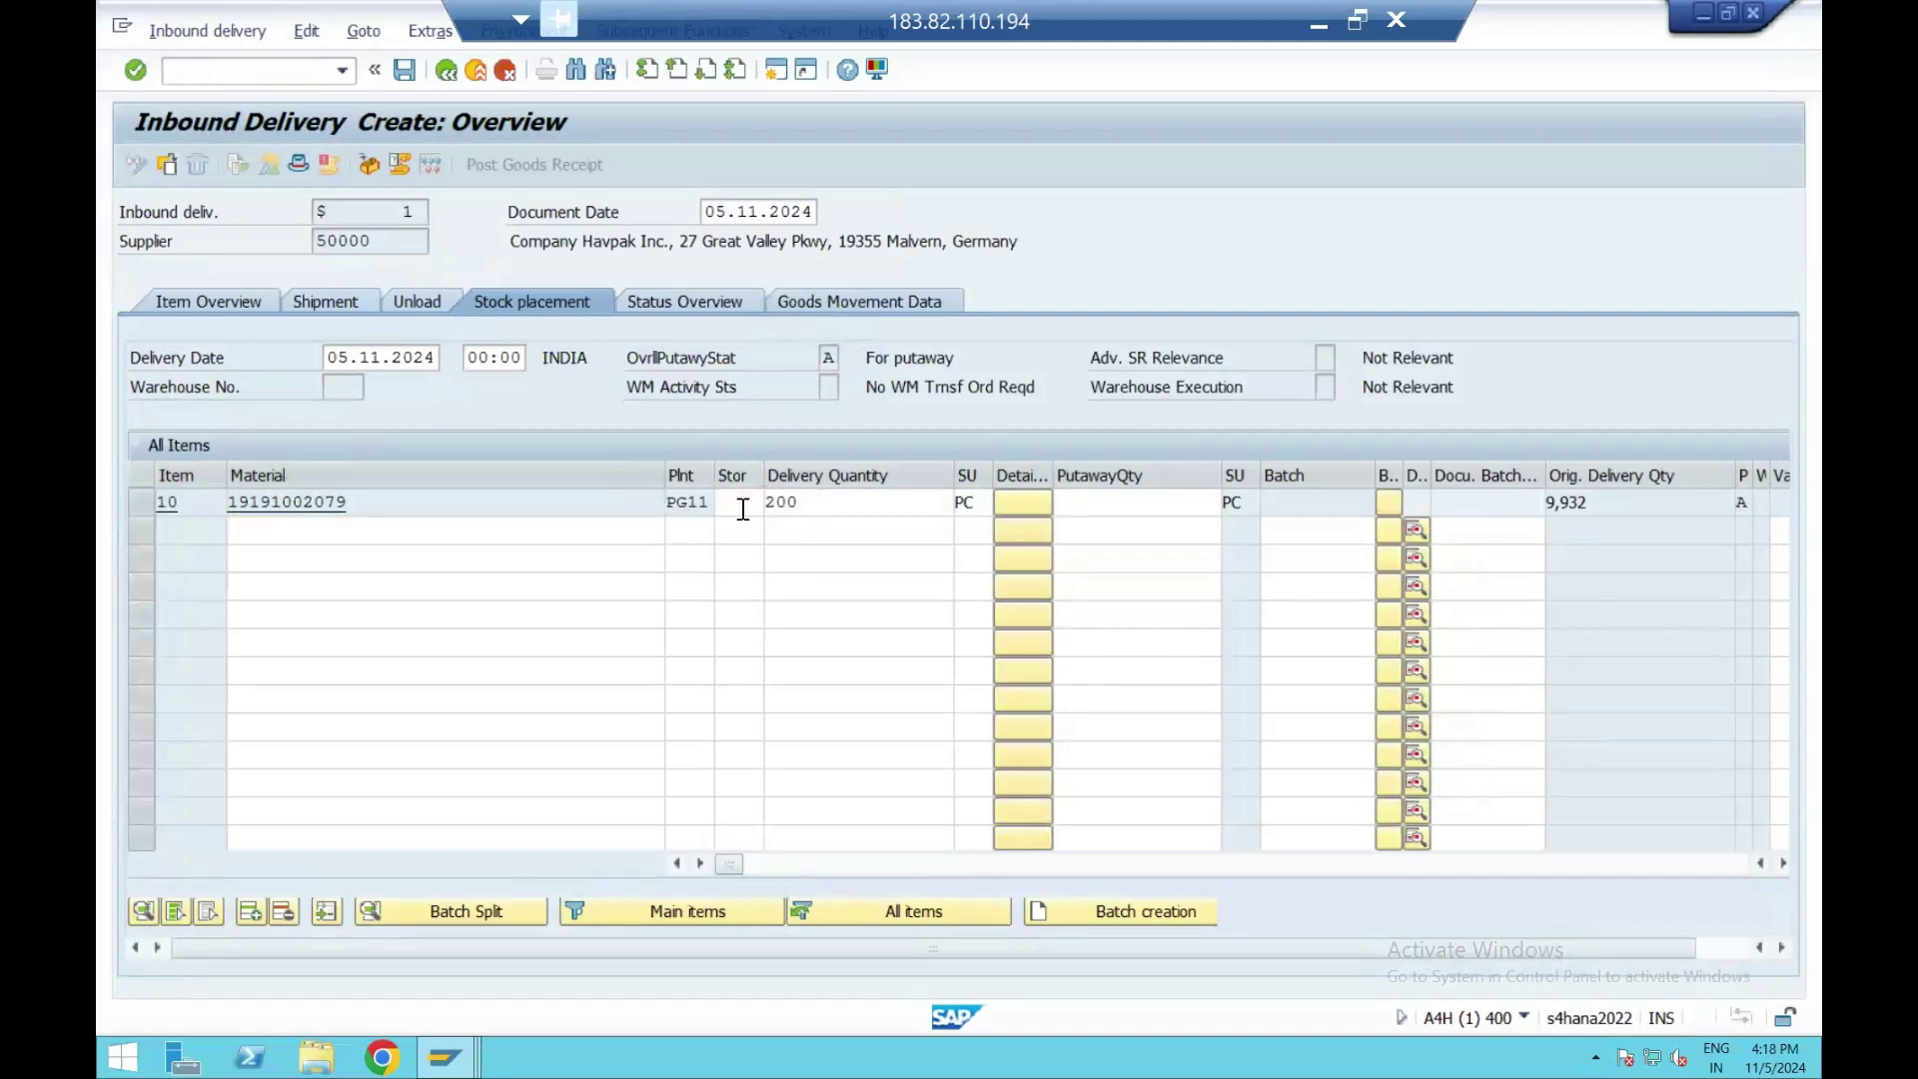
text(usin)
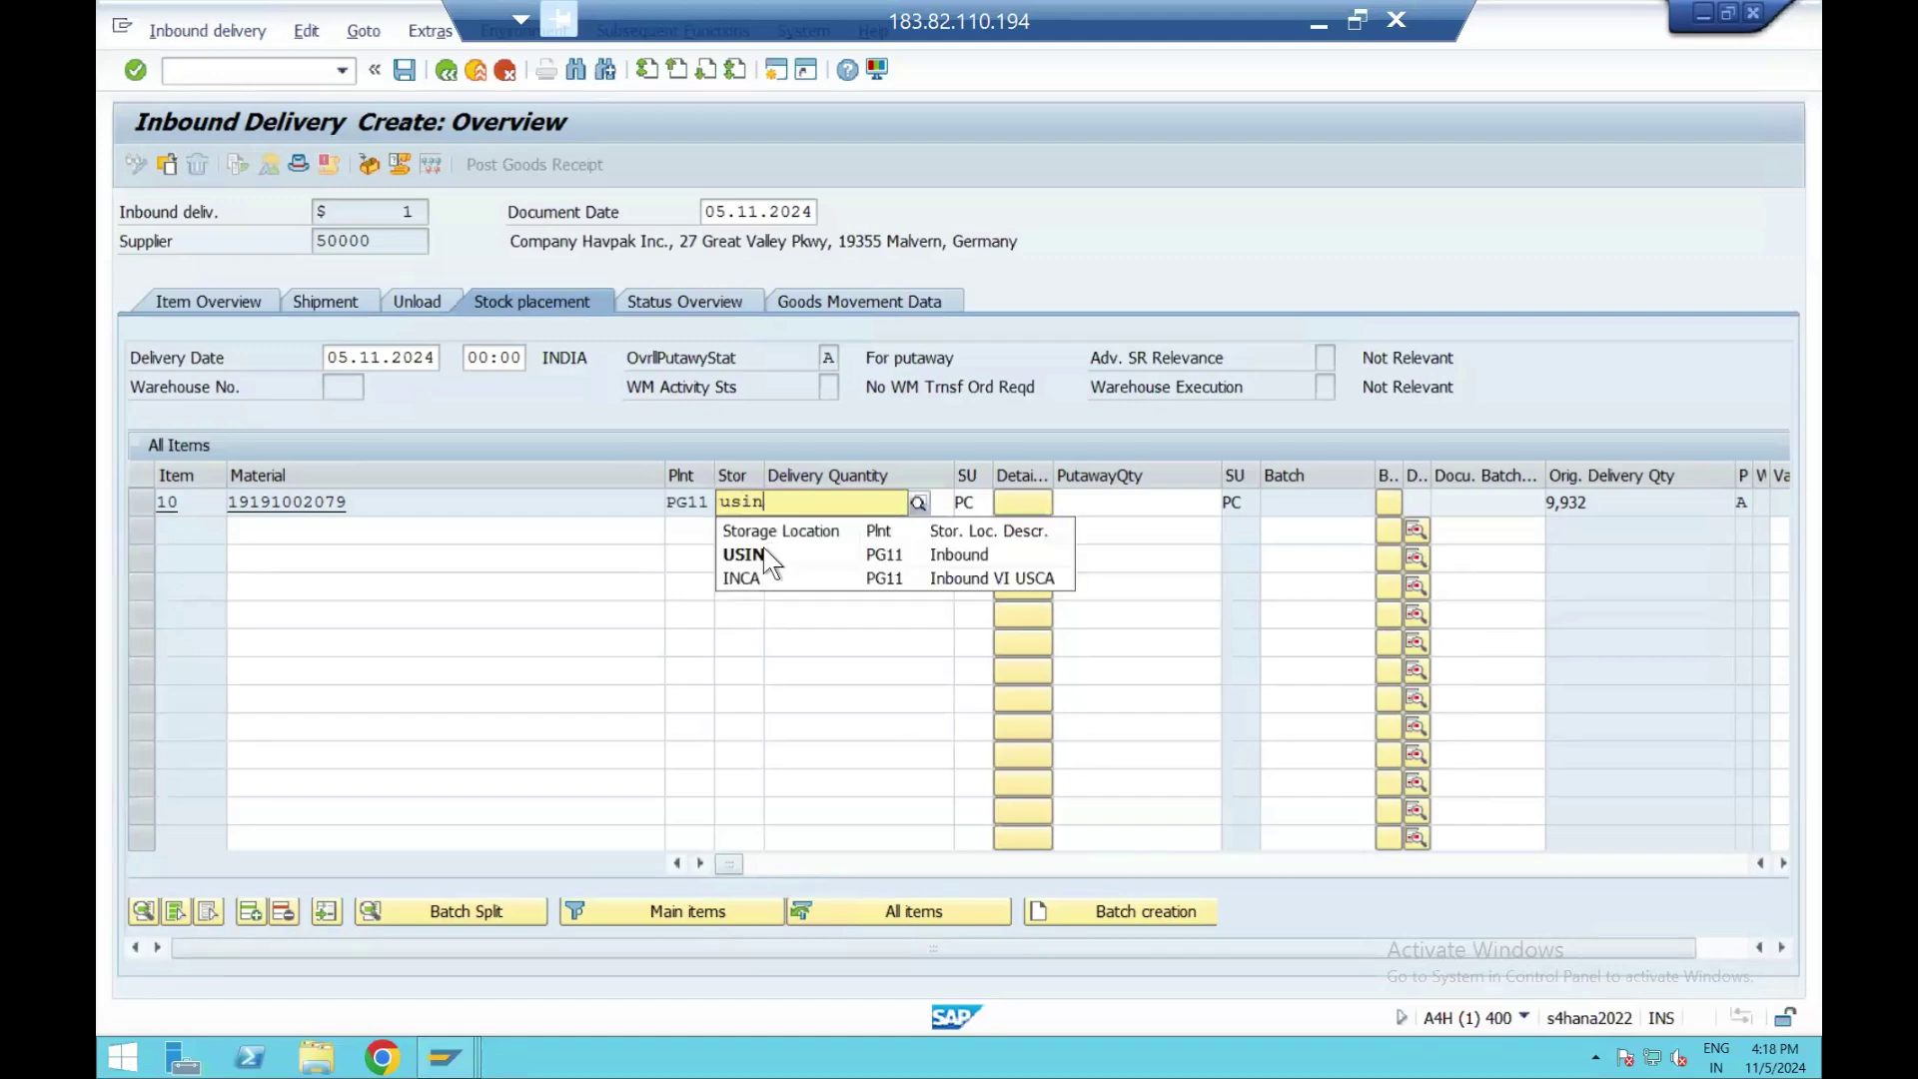
click(761, 552)
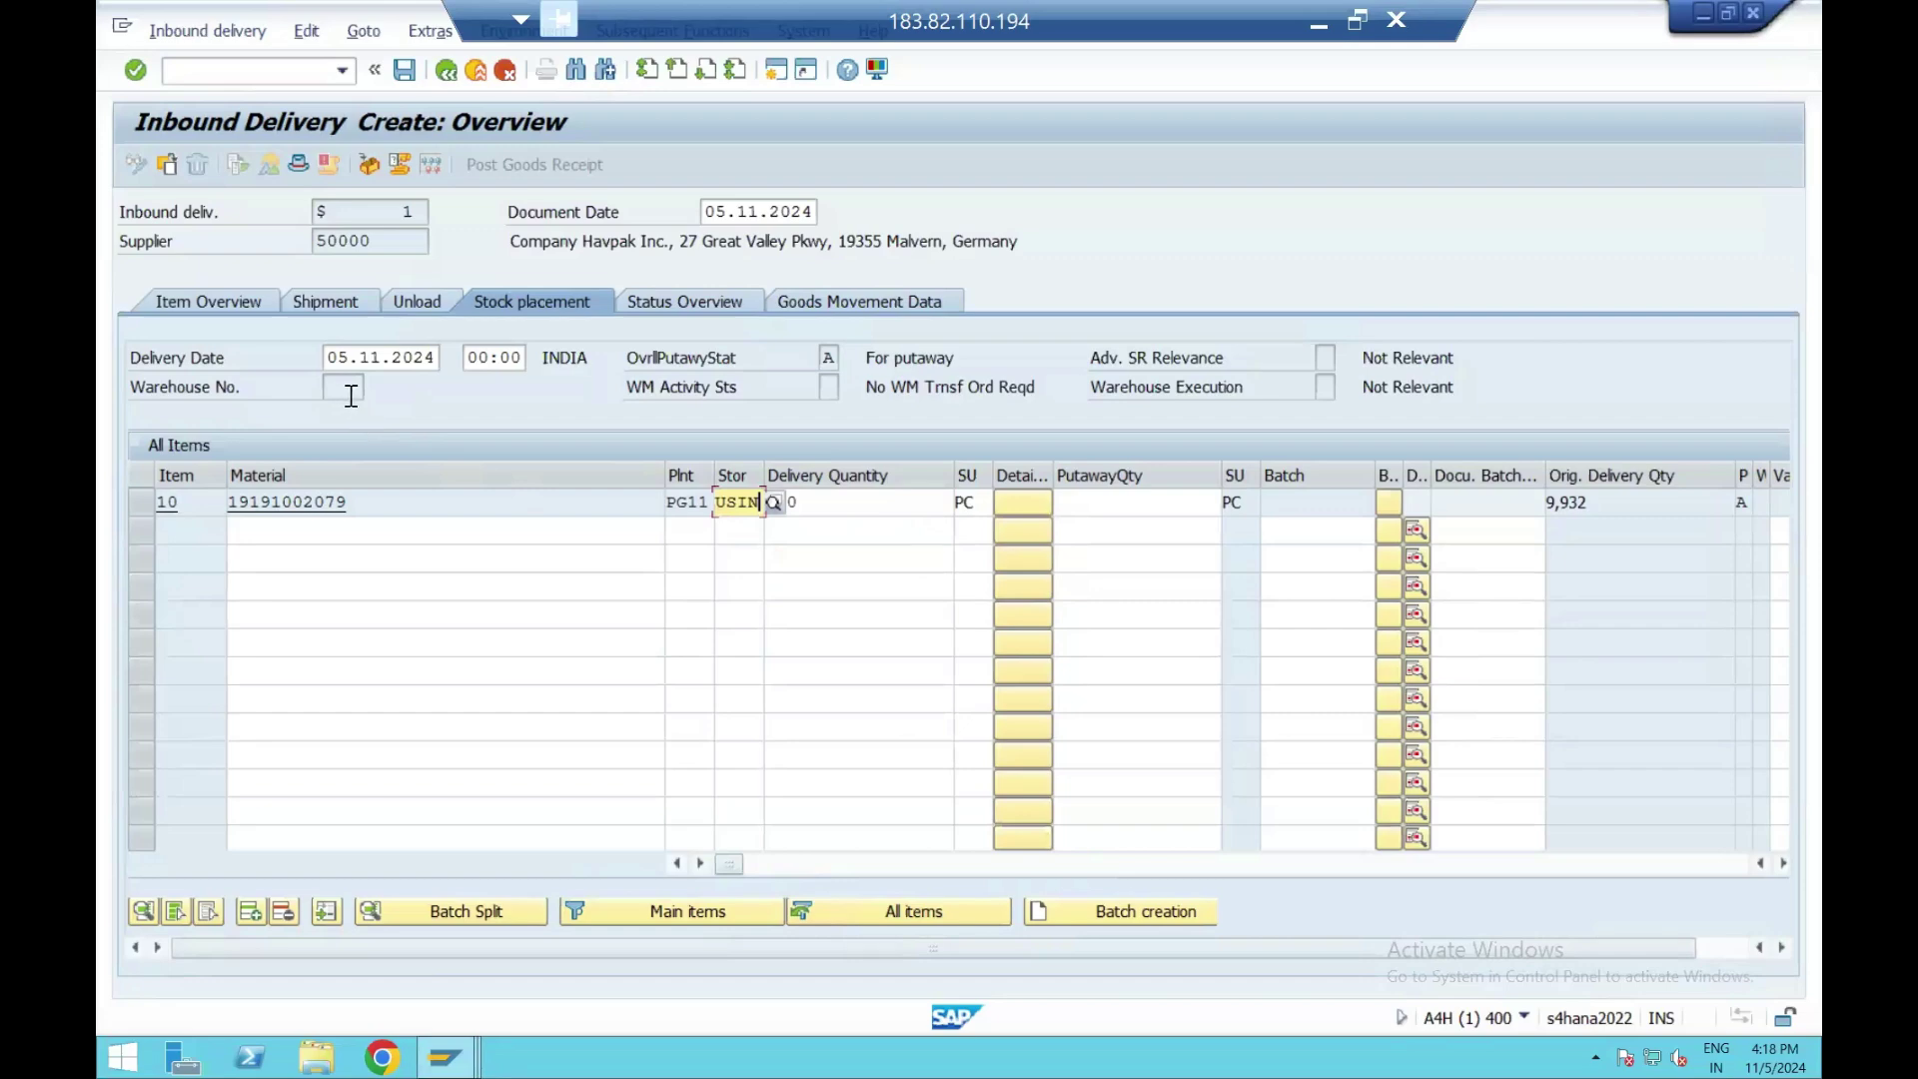
key(Tab)
text(200)
key(Return)
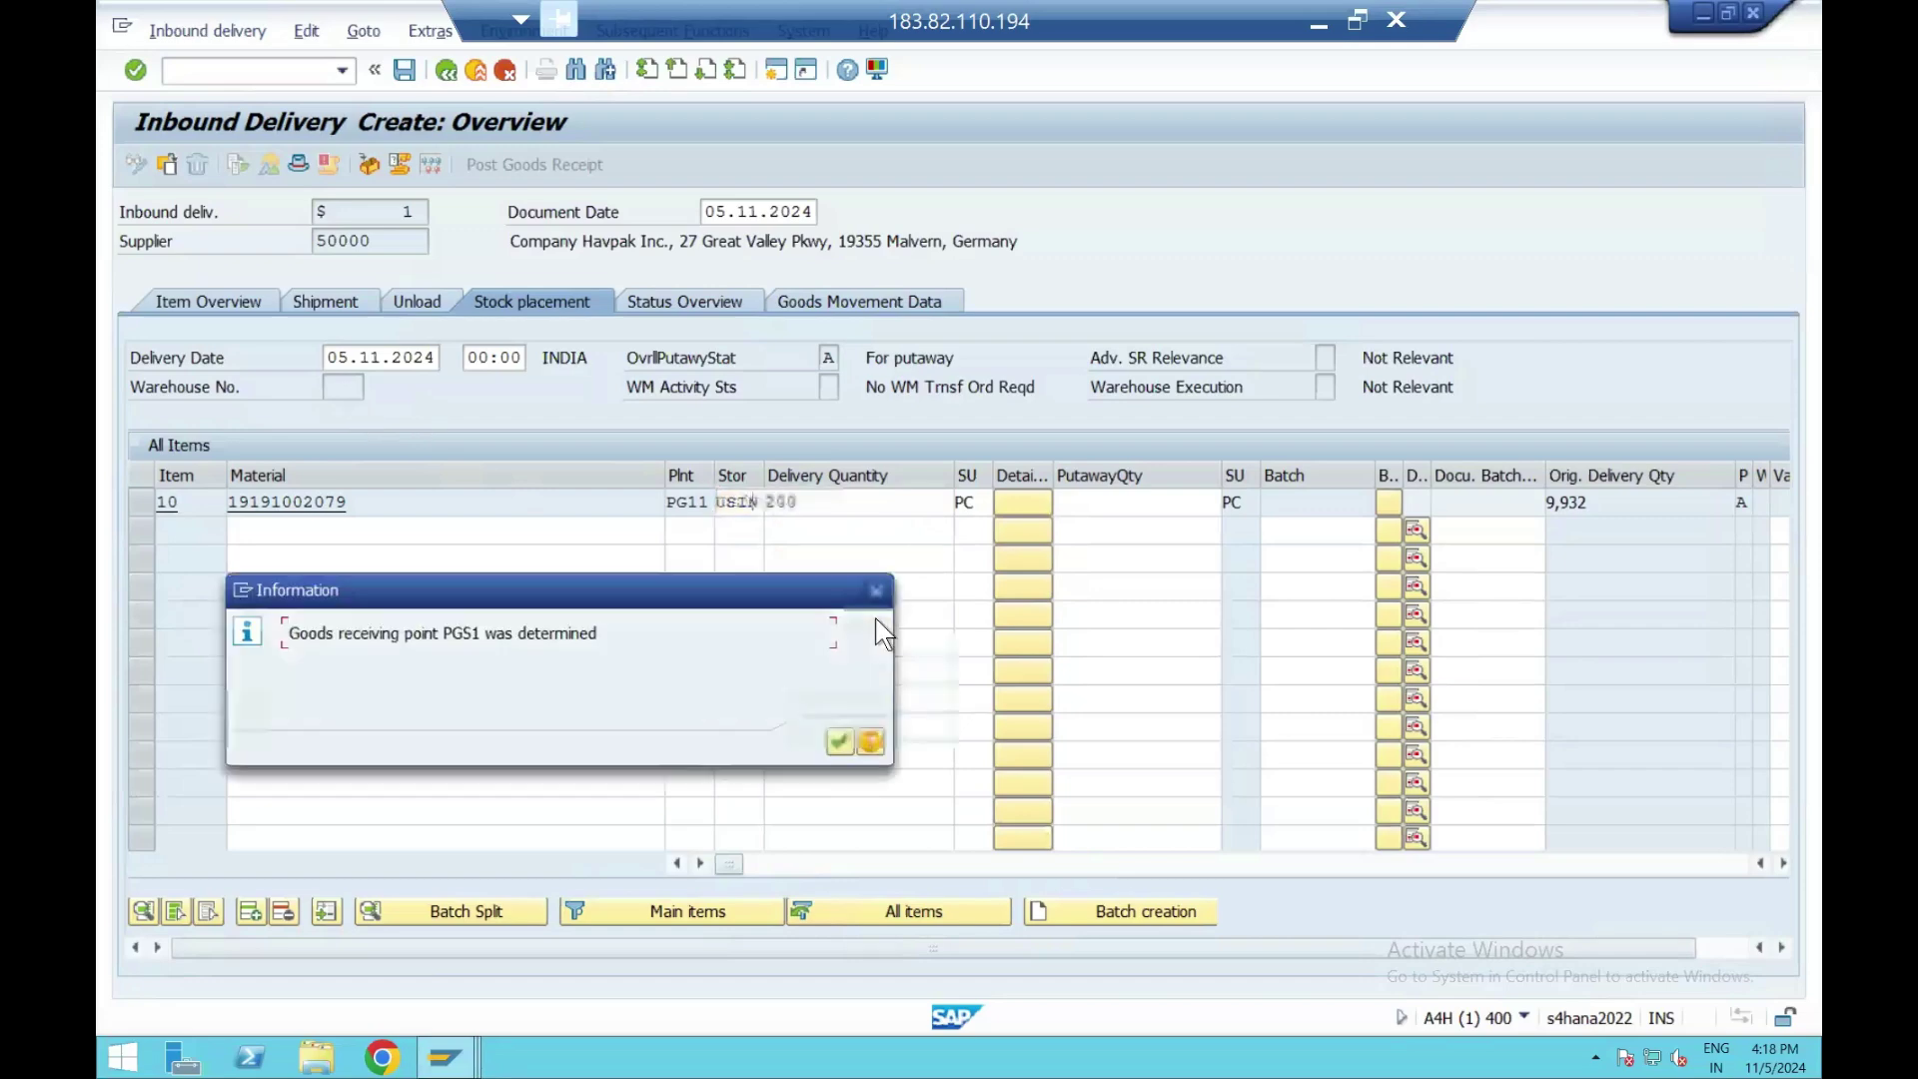
click(837, 742)
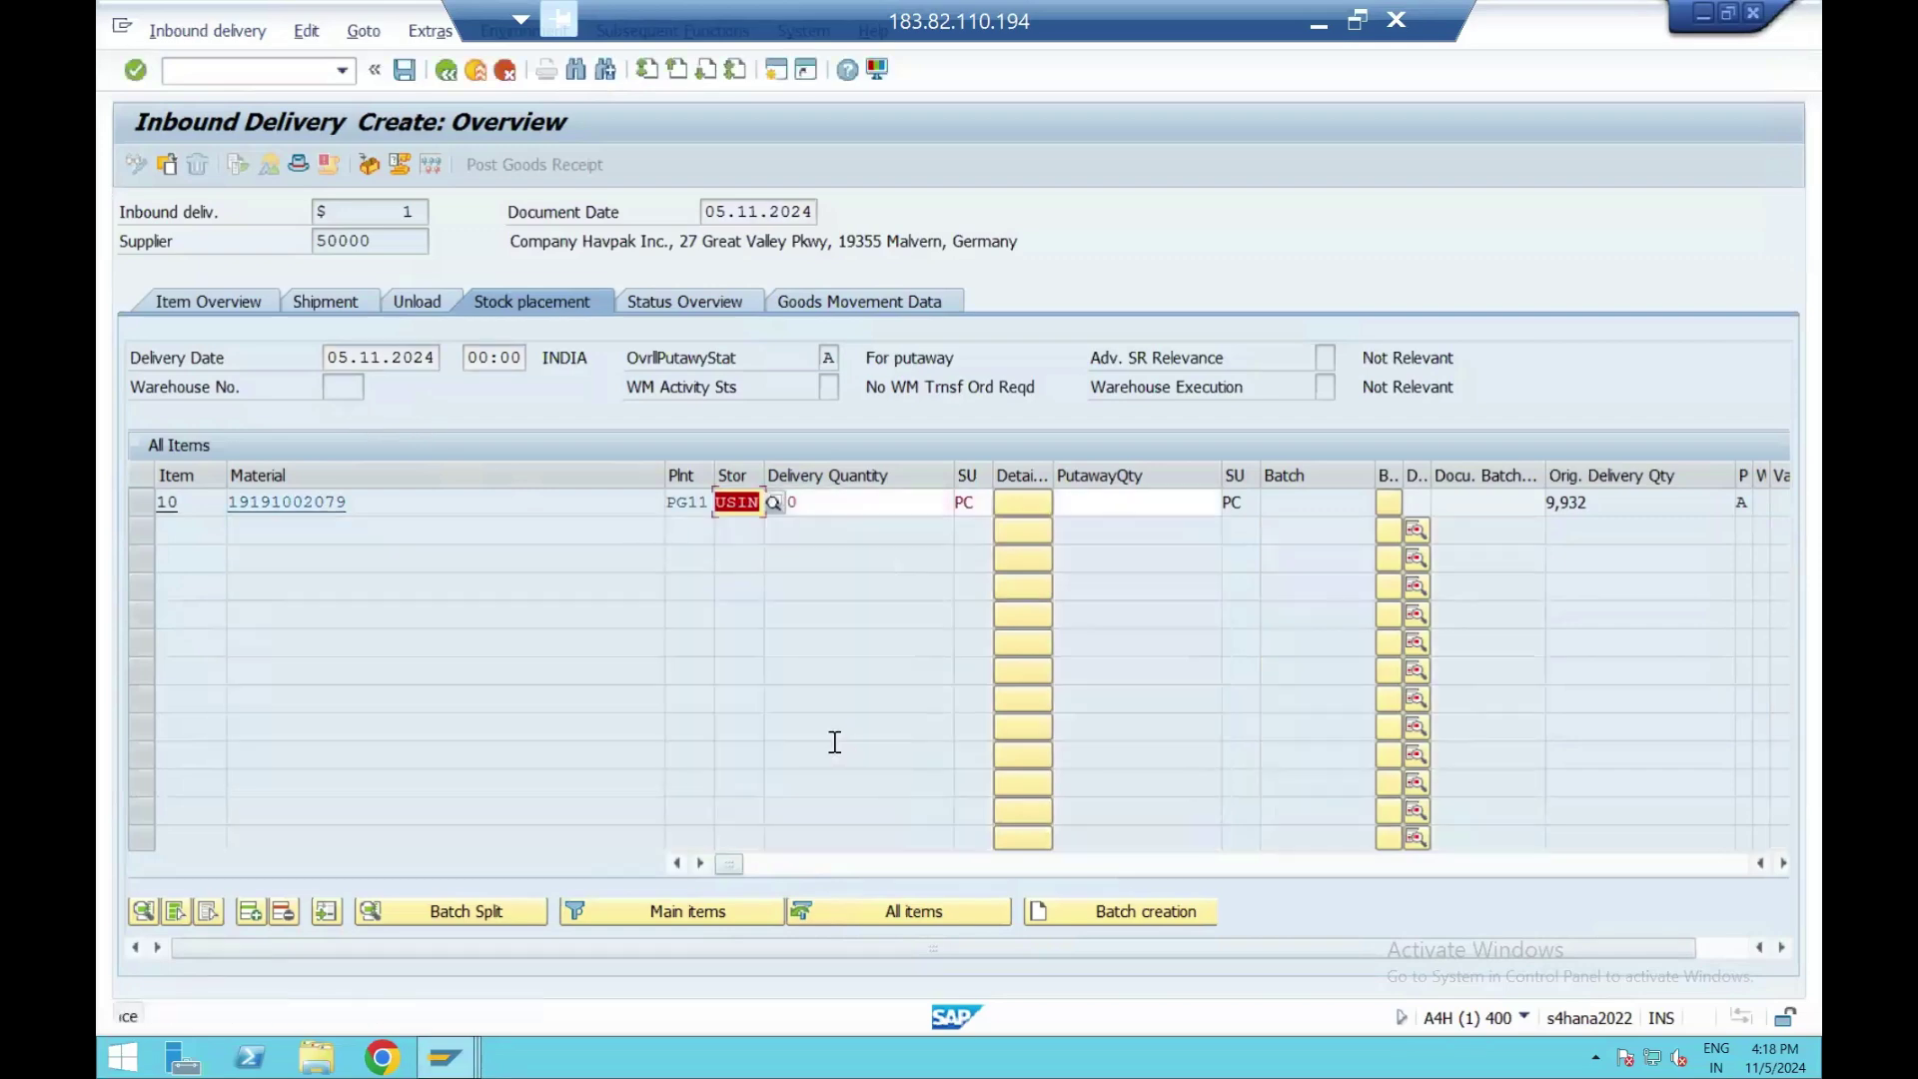
key(Return)
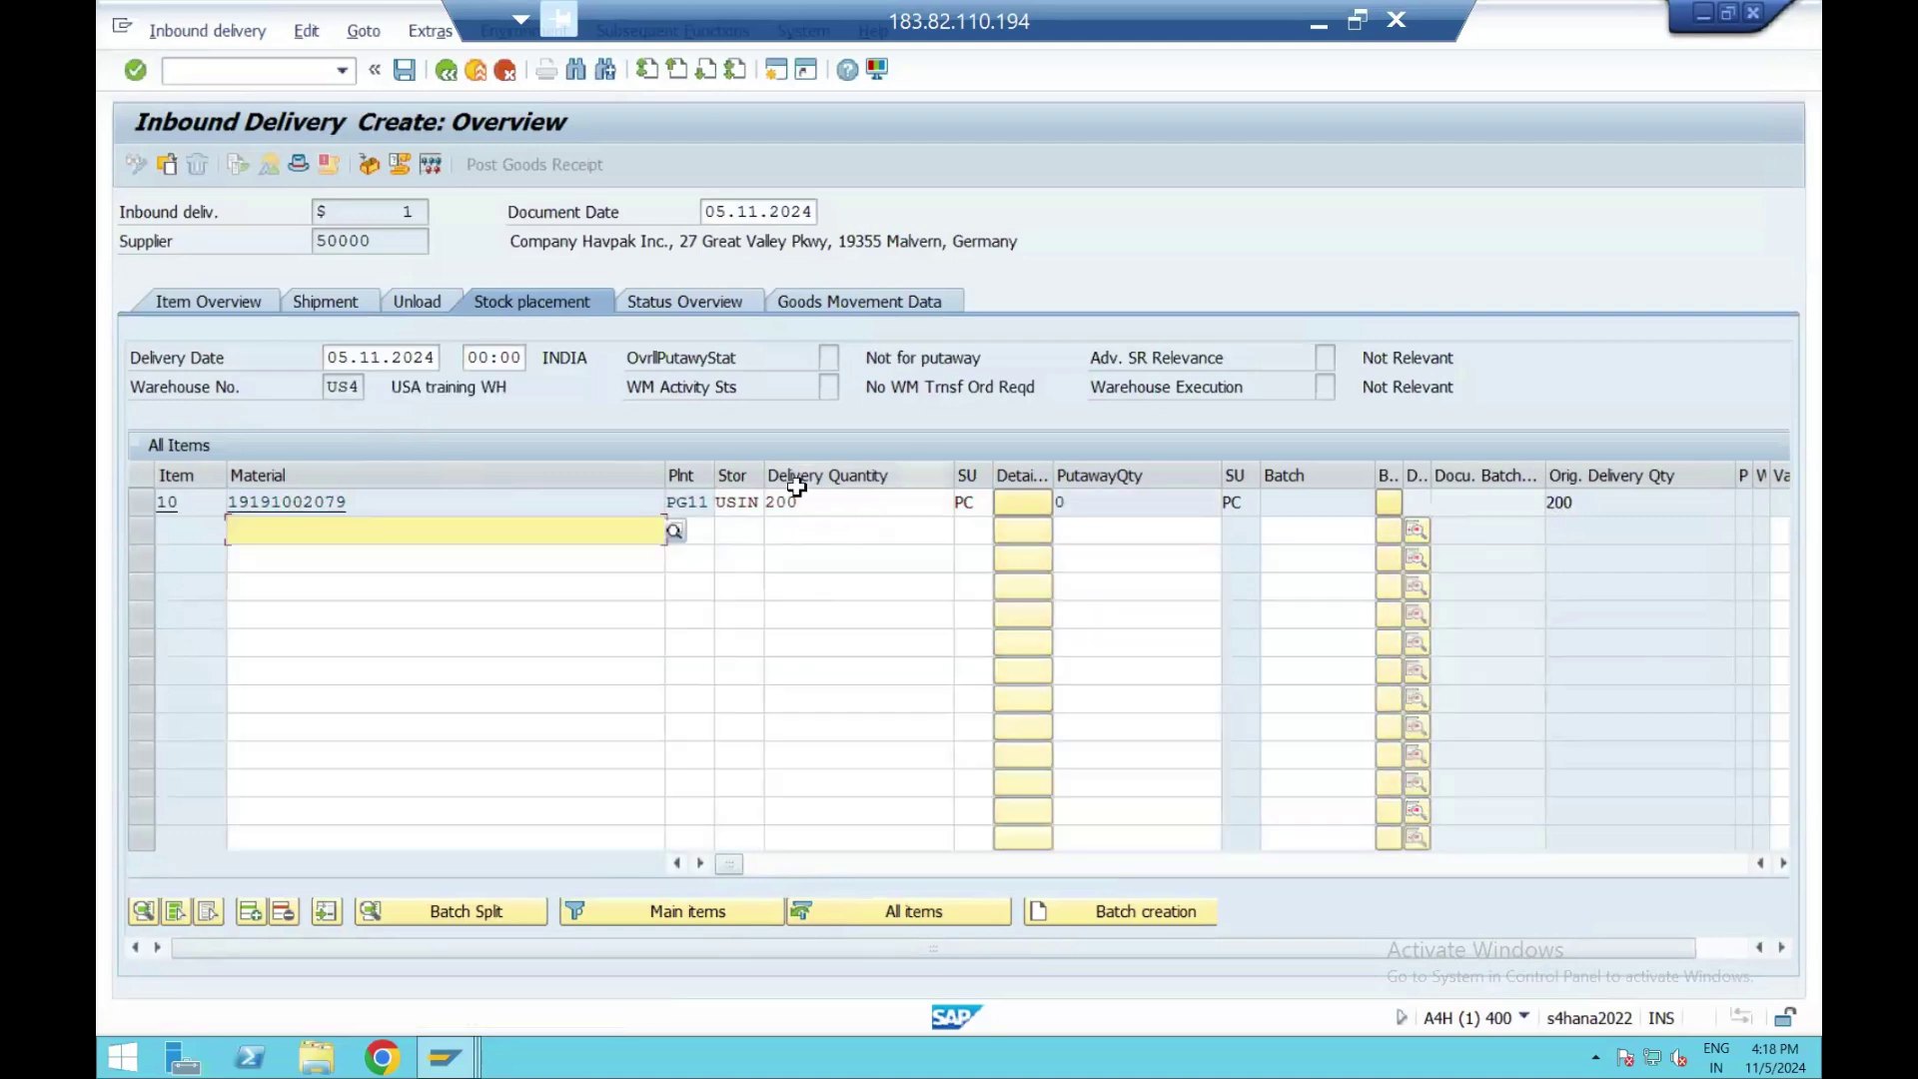
Save the inbound delivery and copy its document number from the details of the save message.
drag(805, 502, 737, 506)
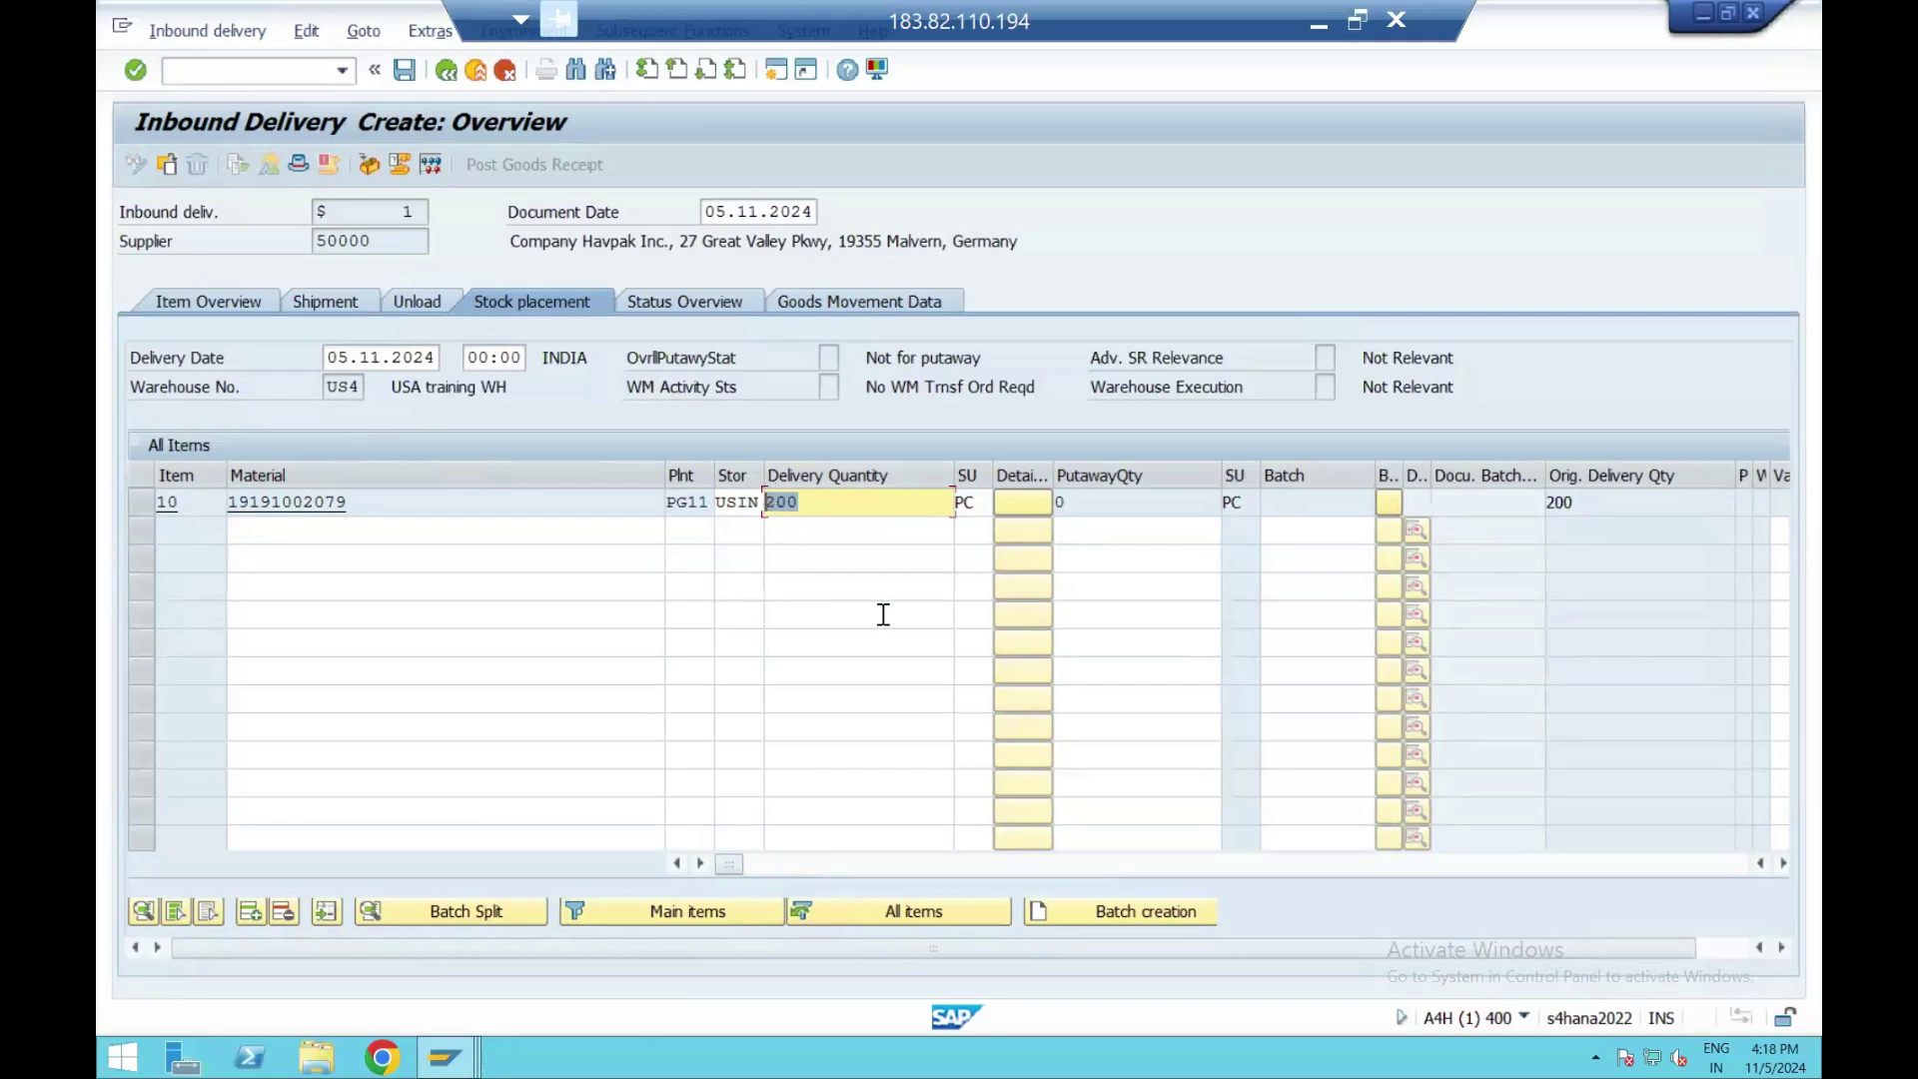
click(403, 70)
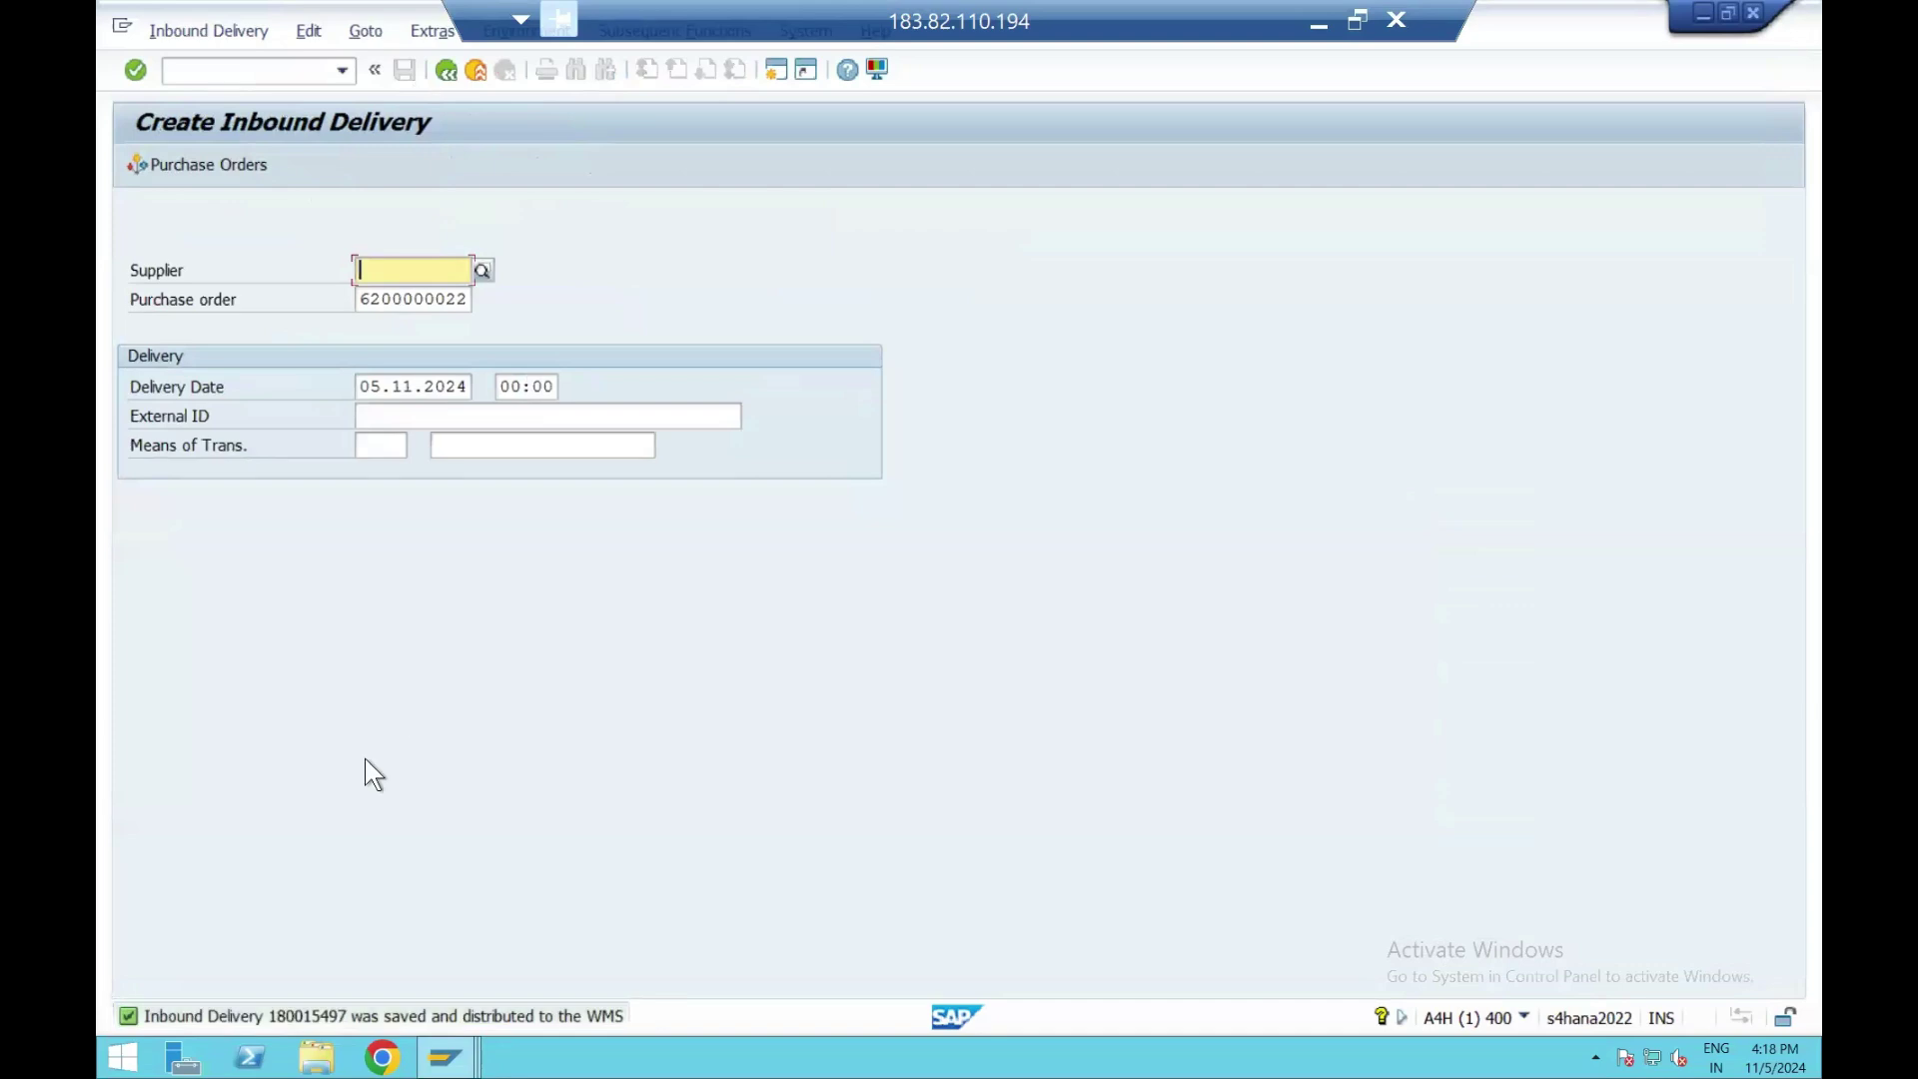
click(294, 1017)
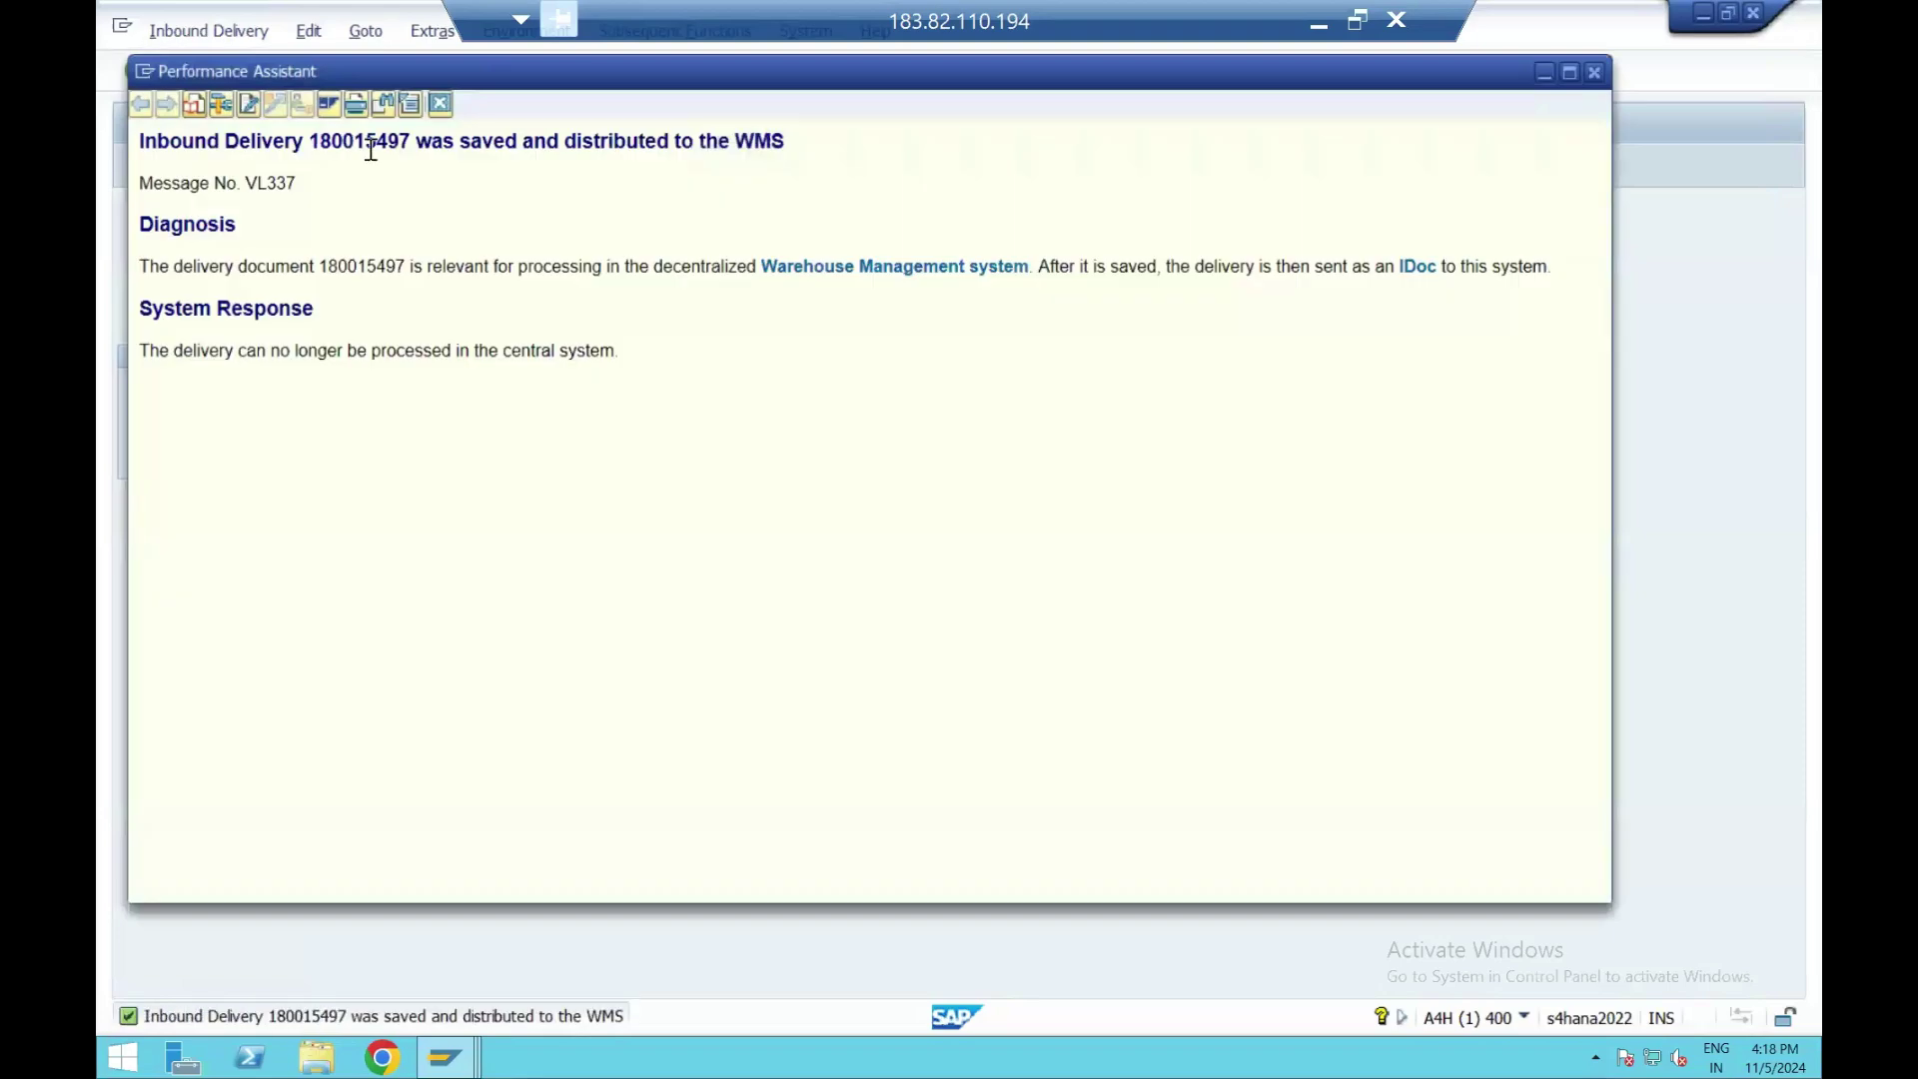
double_click(371, 145)
key(ctrl+c)
key(Escape)
Open transaction /n/scwm/prdi and find the inbound delivery by the copied document number.
text(/)
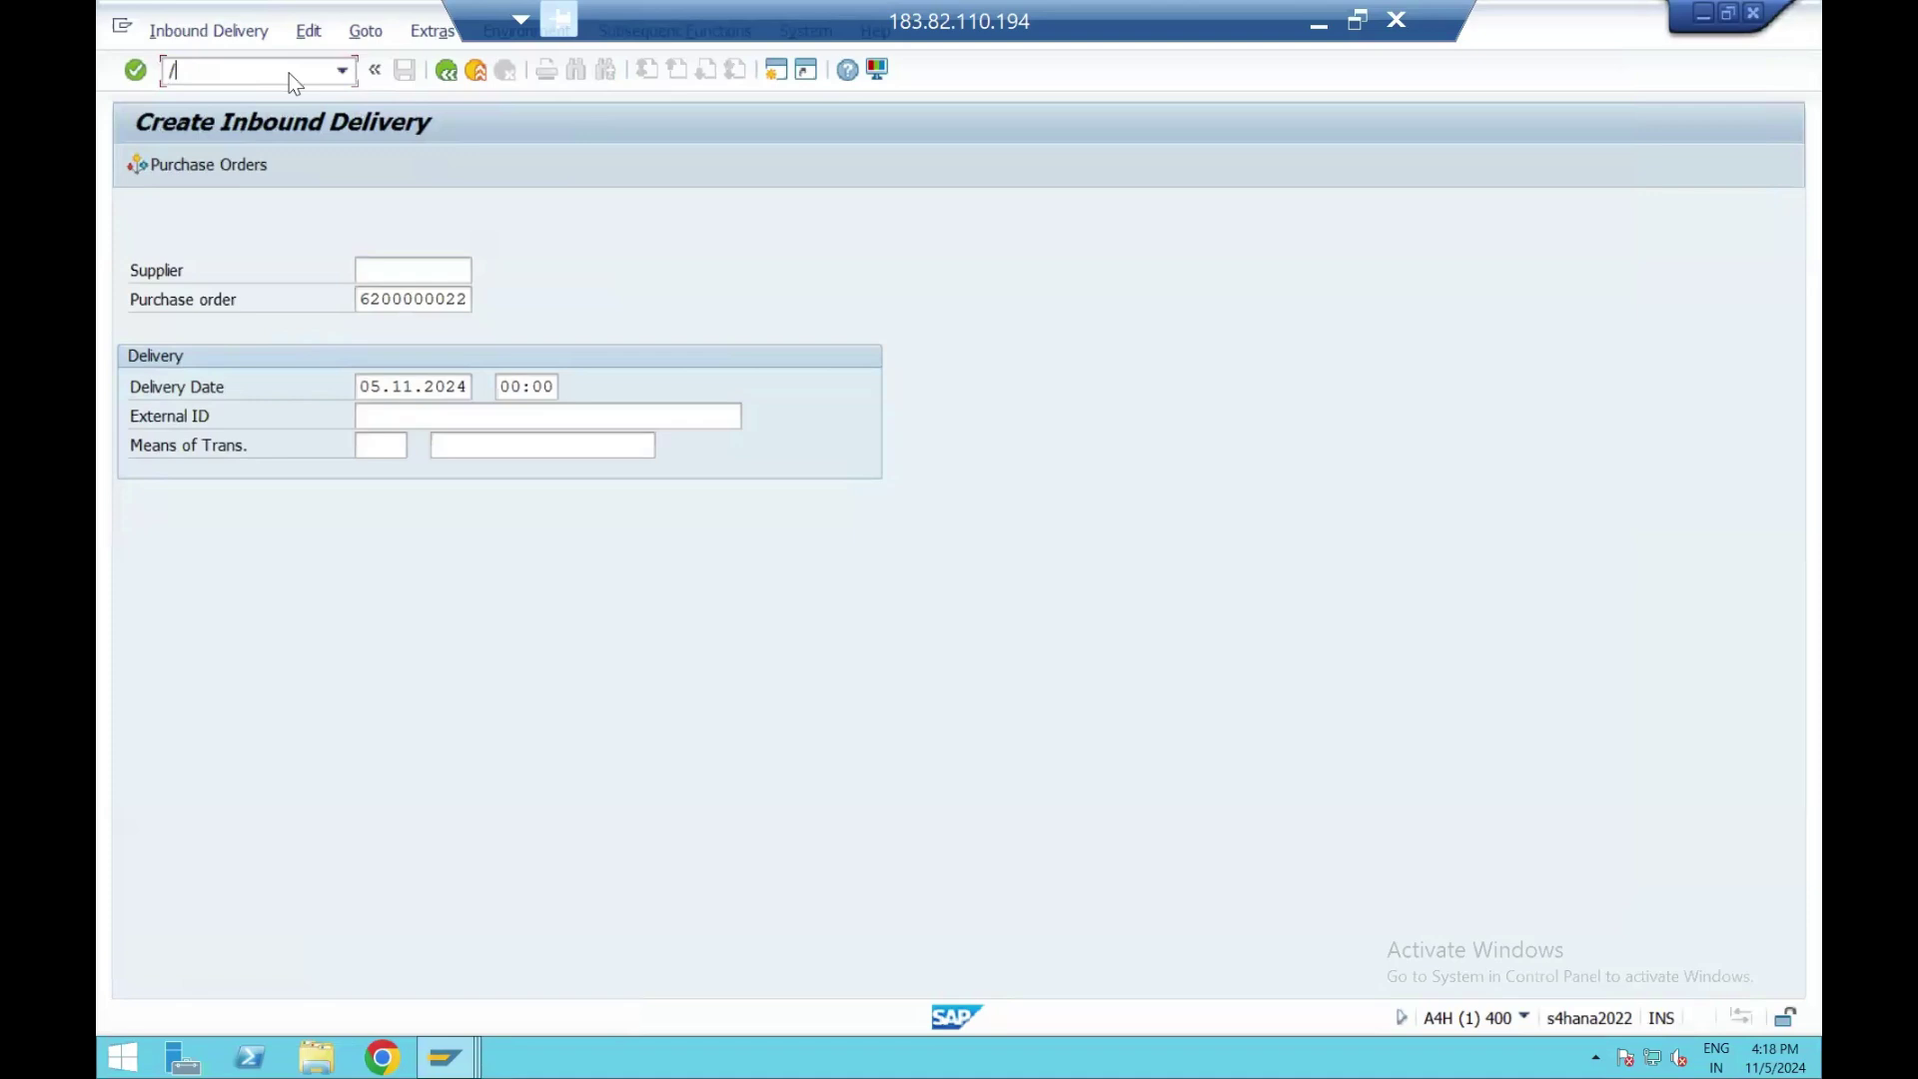
text(n/scwm/prdi)
key(Return)
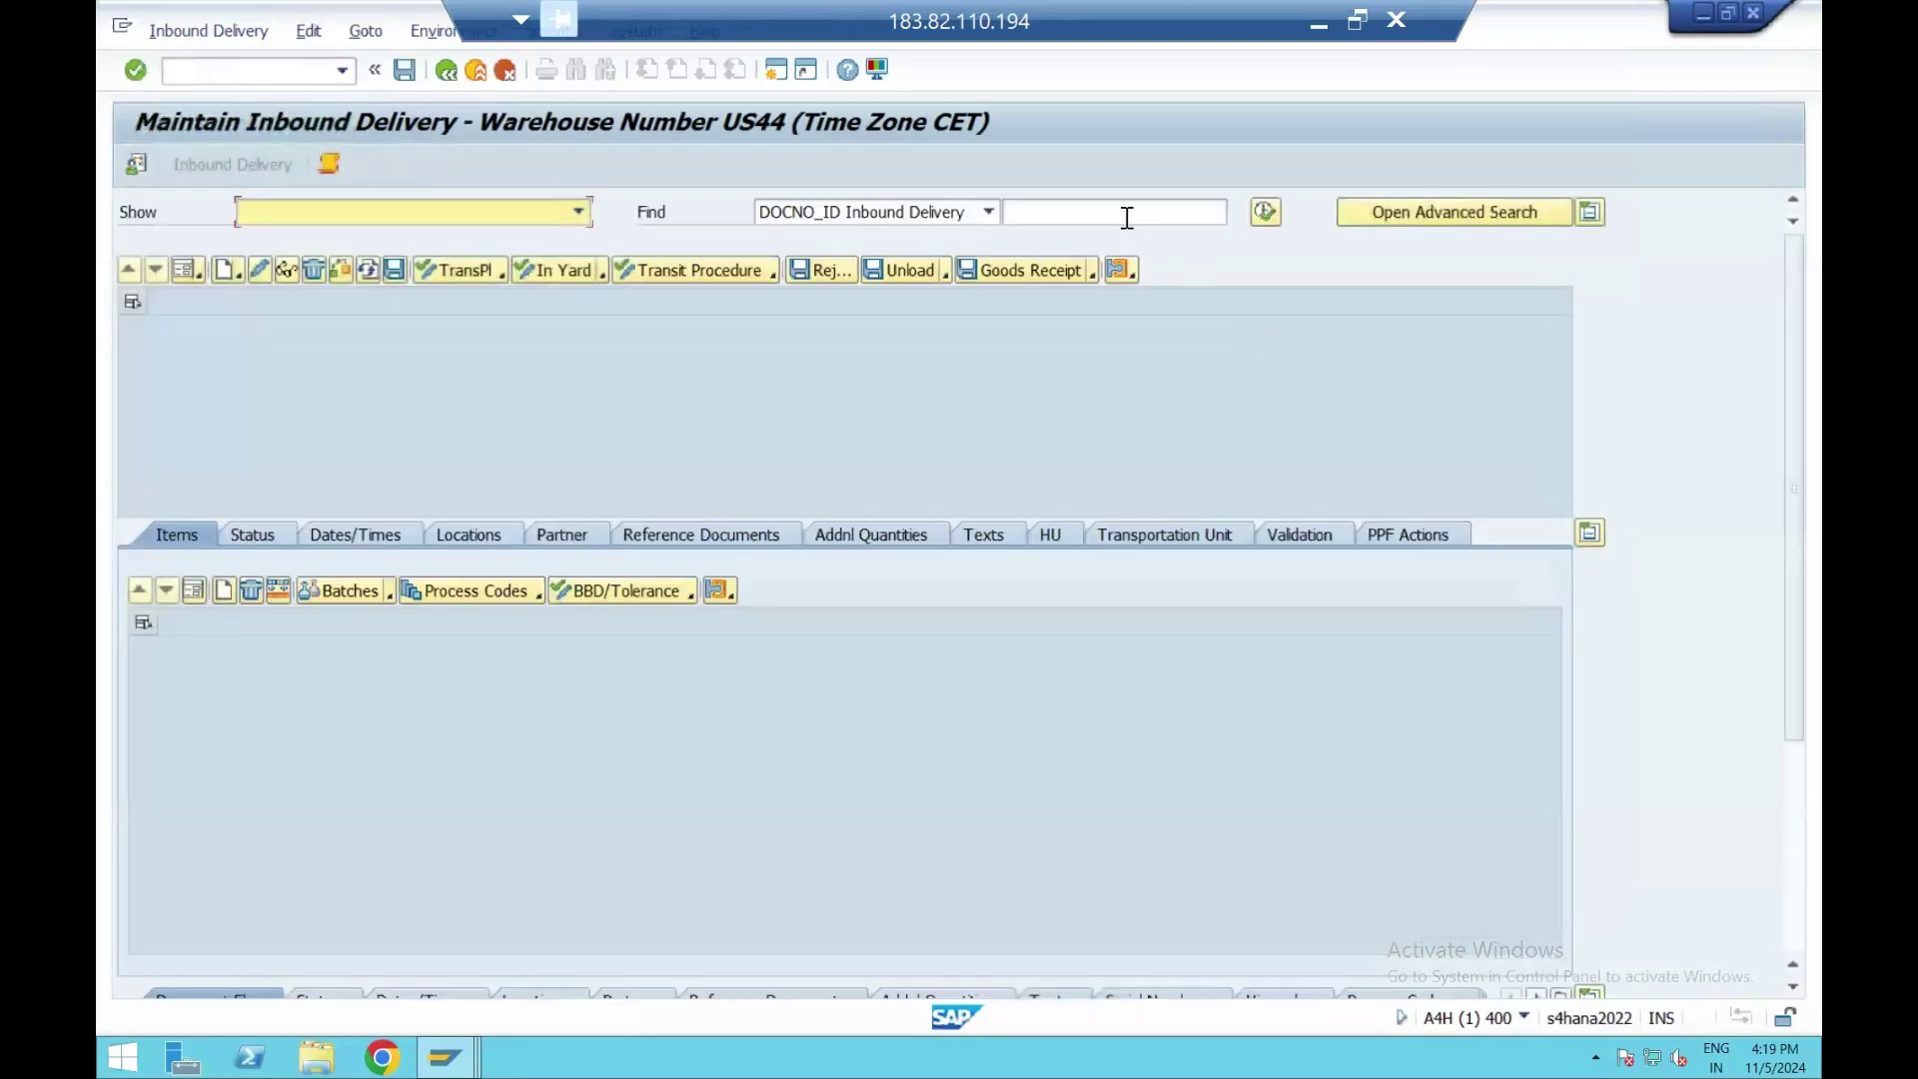
click(1127, 218)
key(ctrl+v)
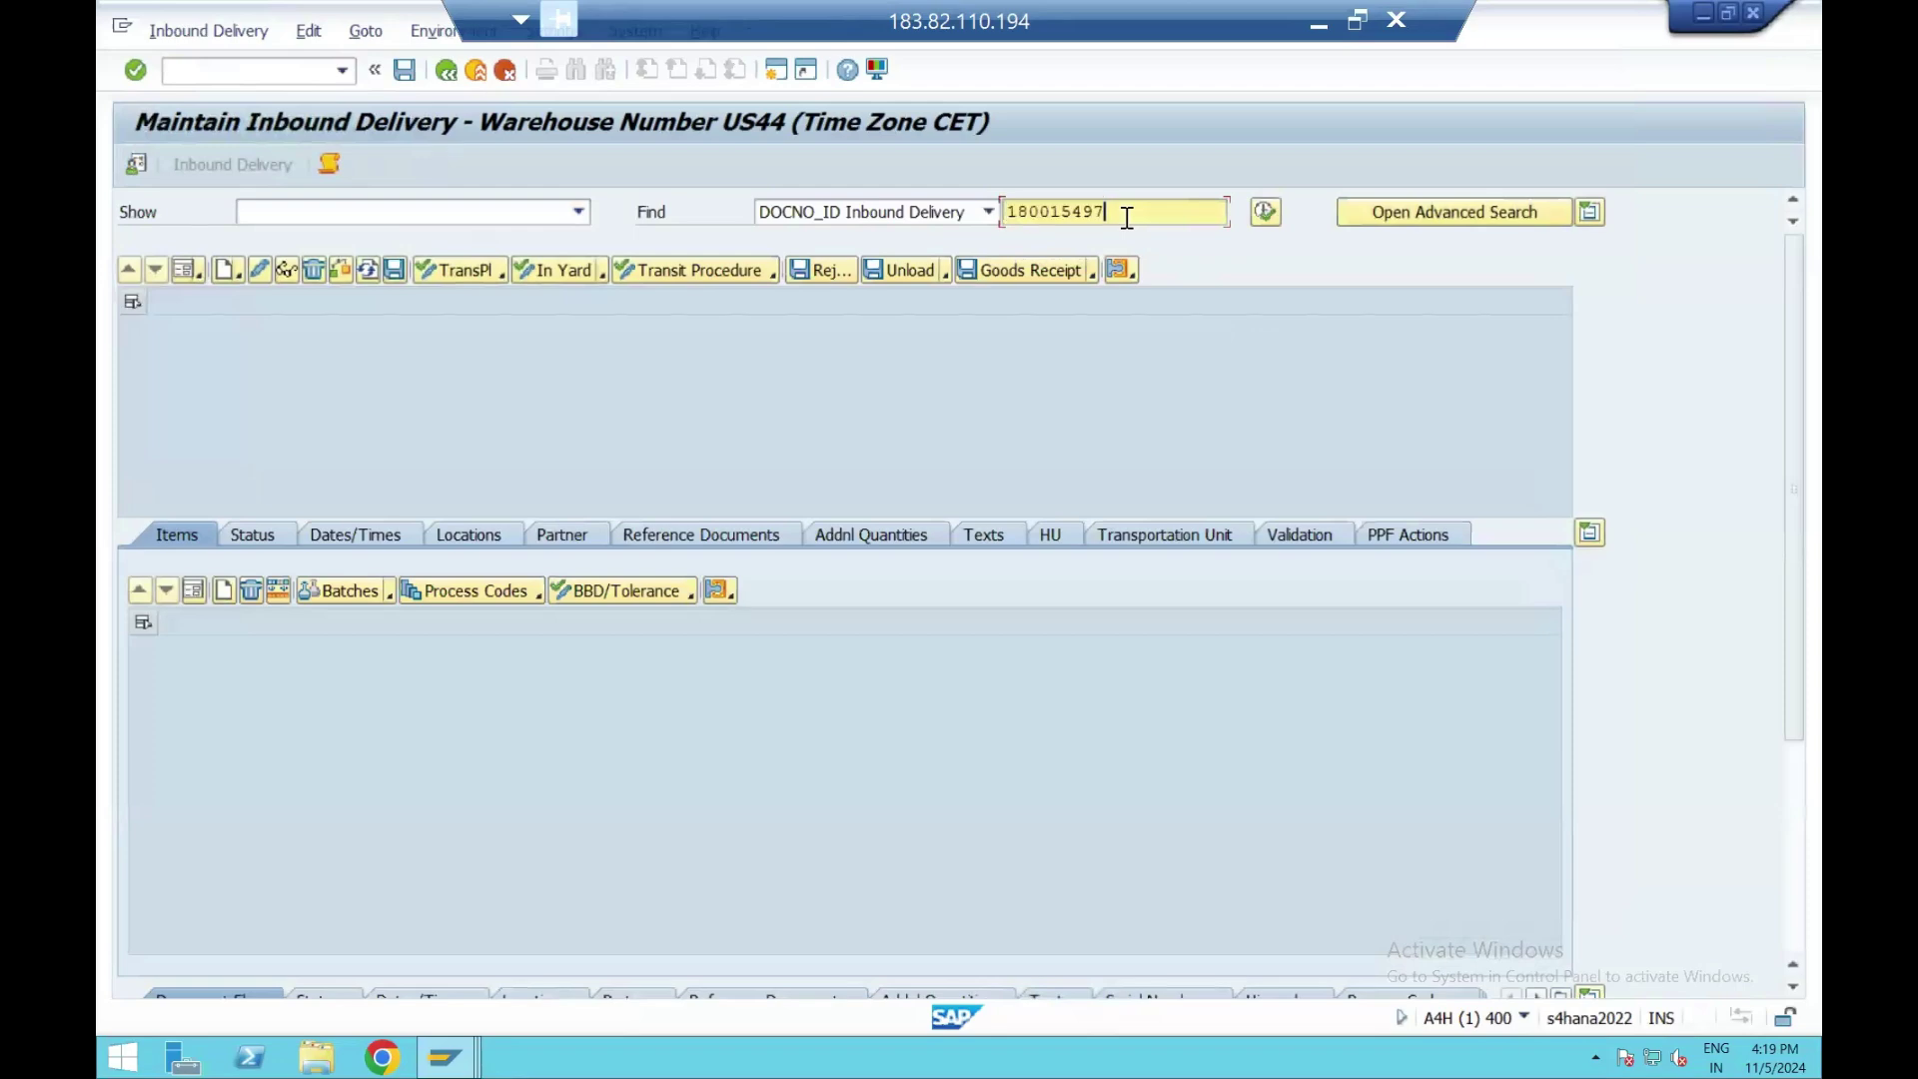
click(1265, 214)
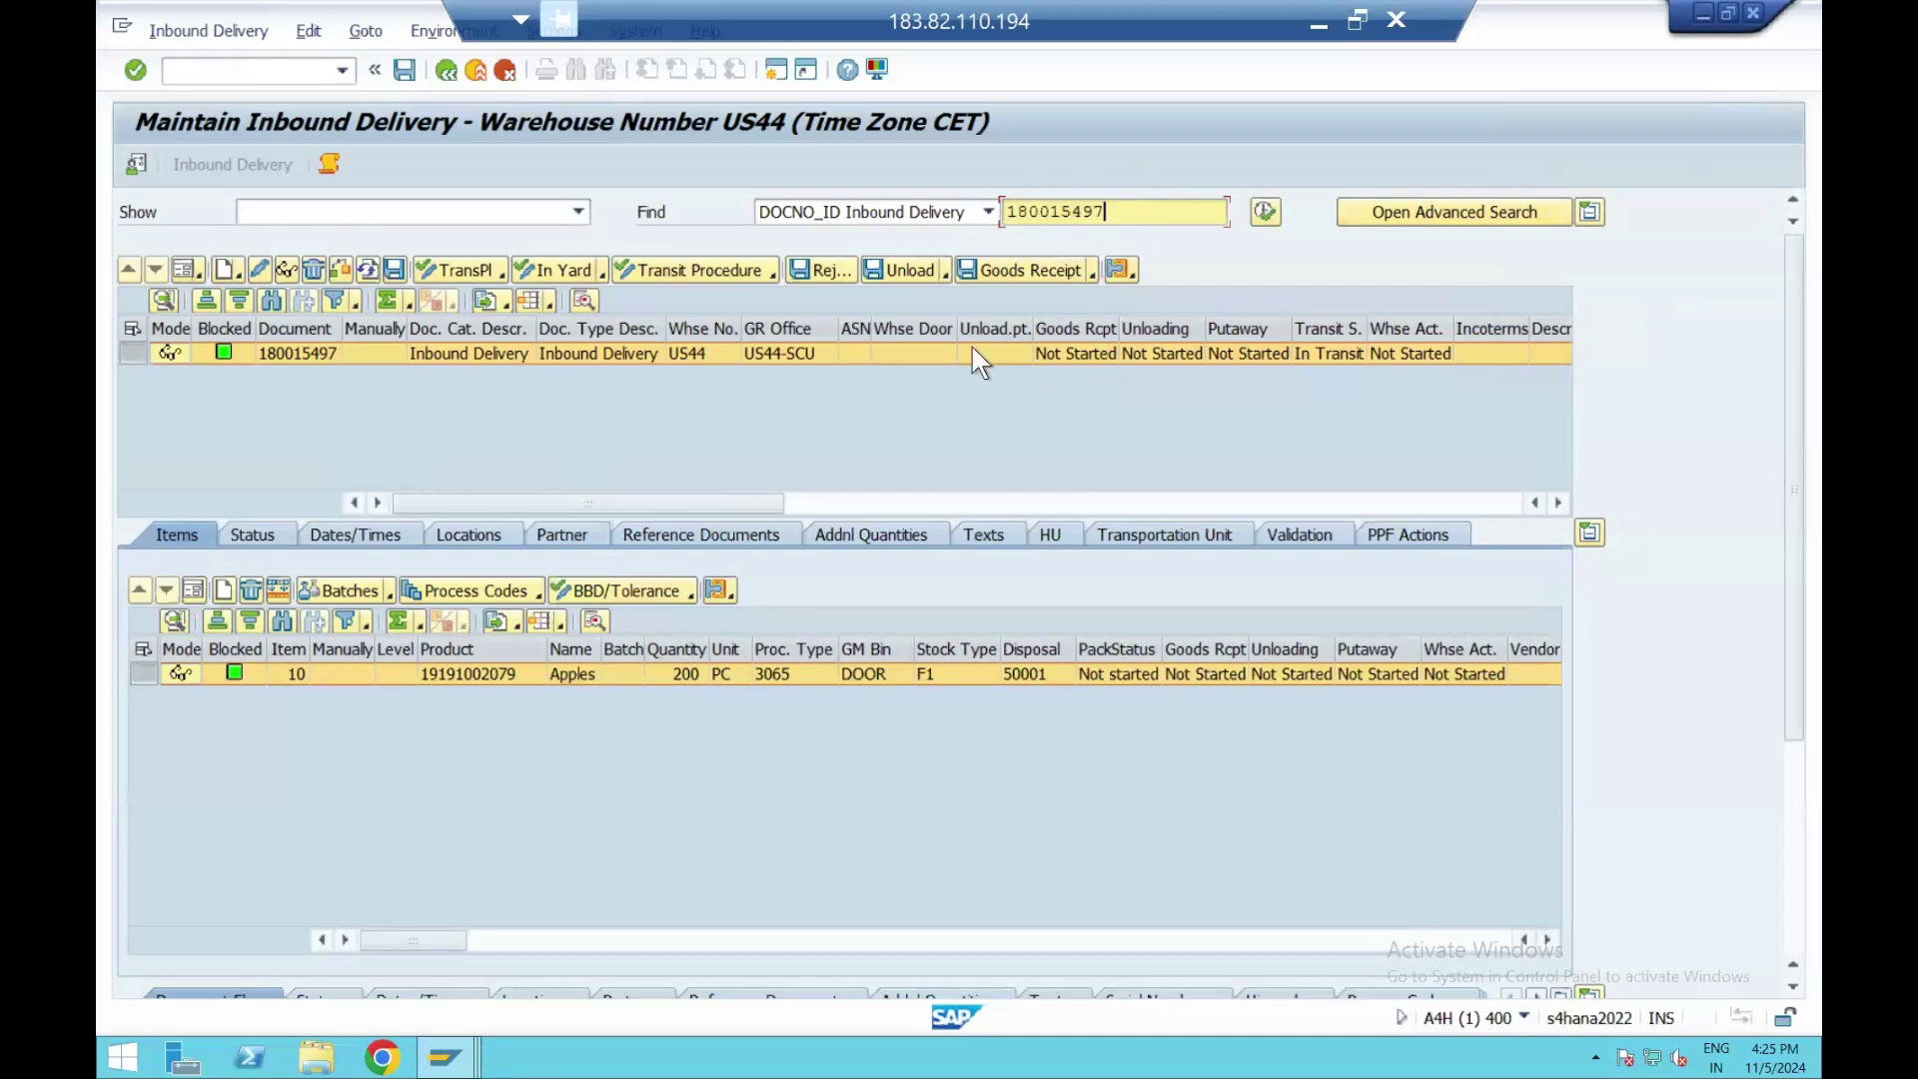
Open the packing work center for the inbound delivery and widen the upper tree's Warehouse/HU/Item column.
click(178, 26)
mouse_move(186, 94)
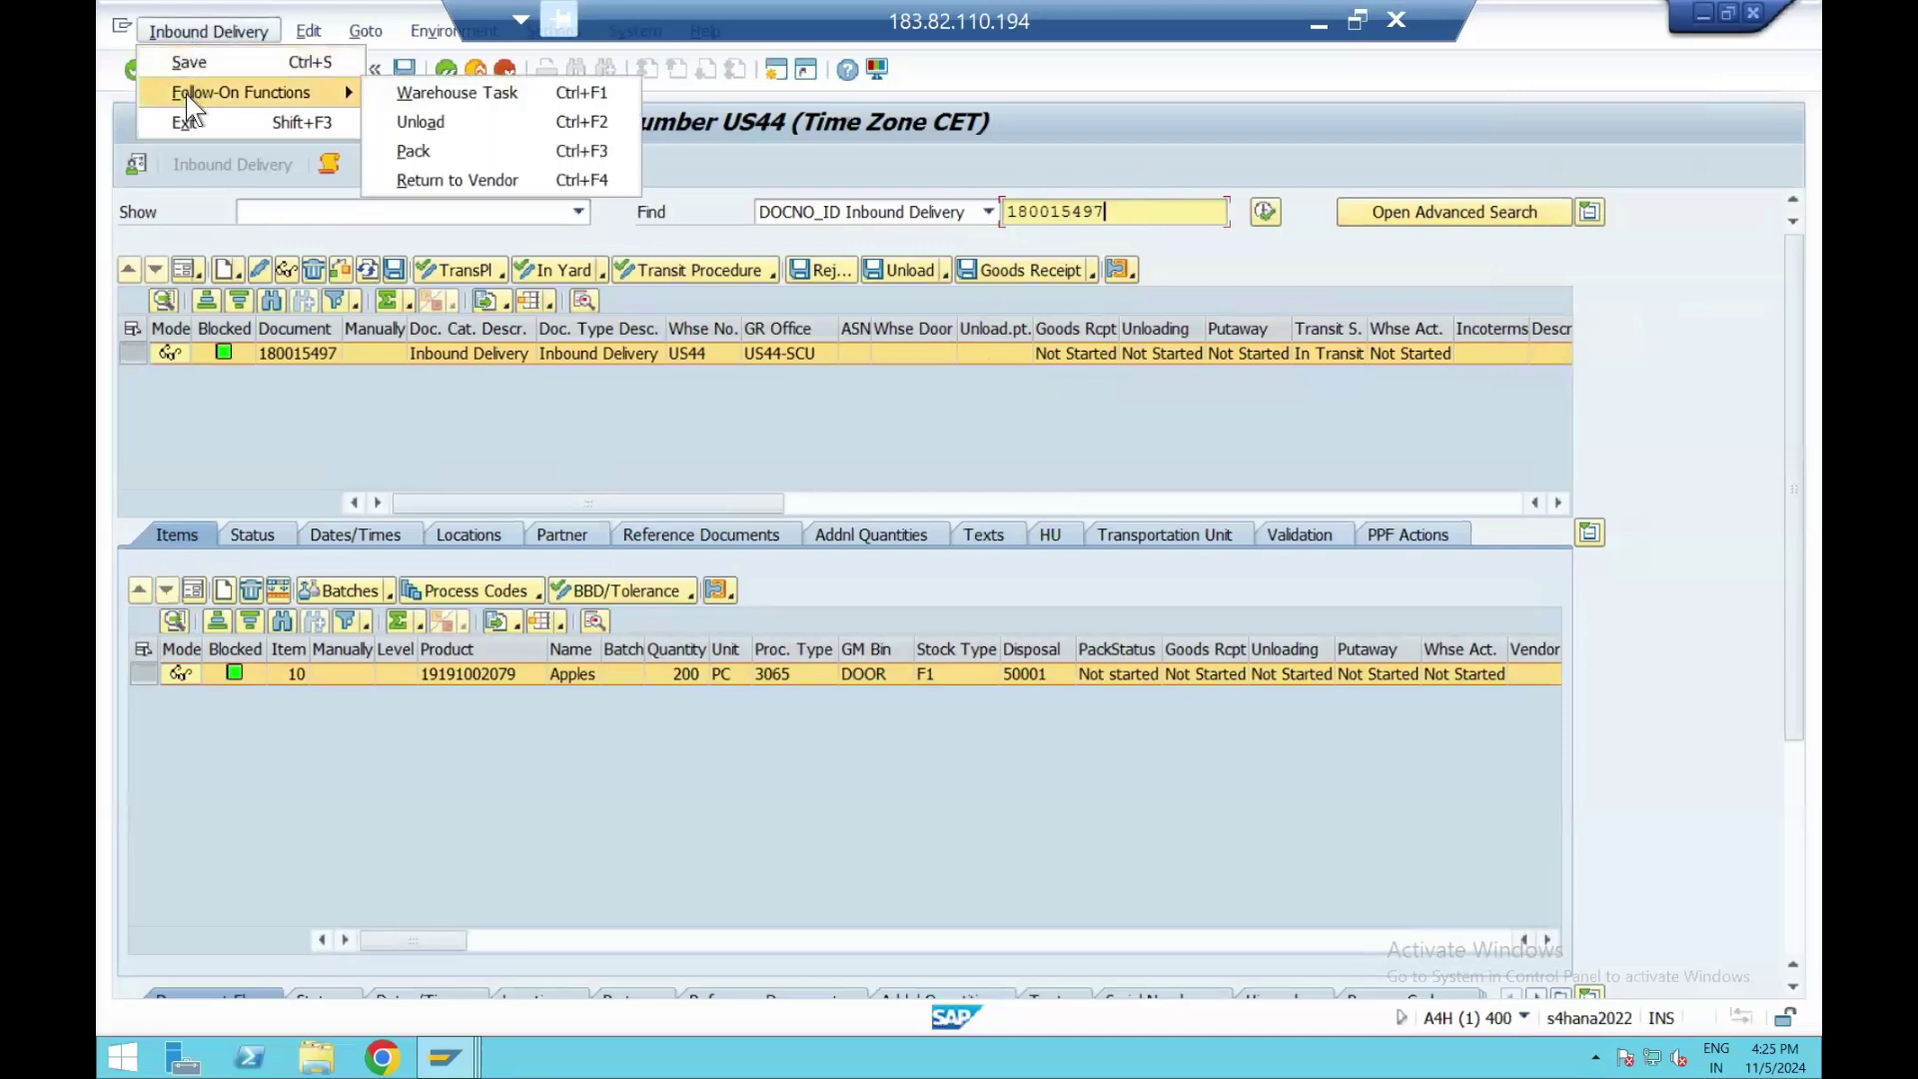
click(411, 145)
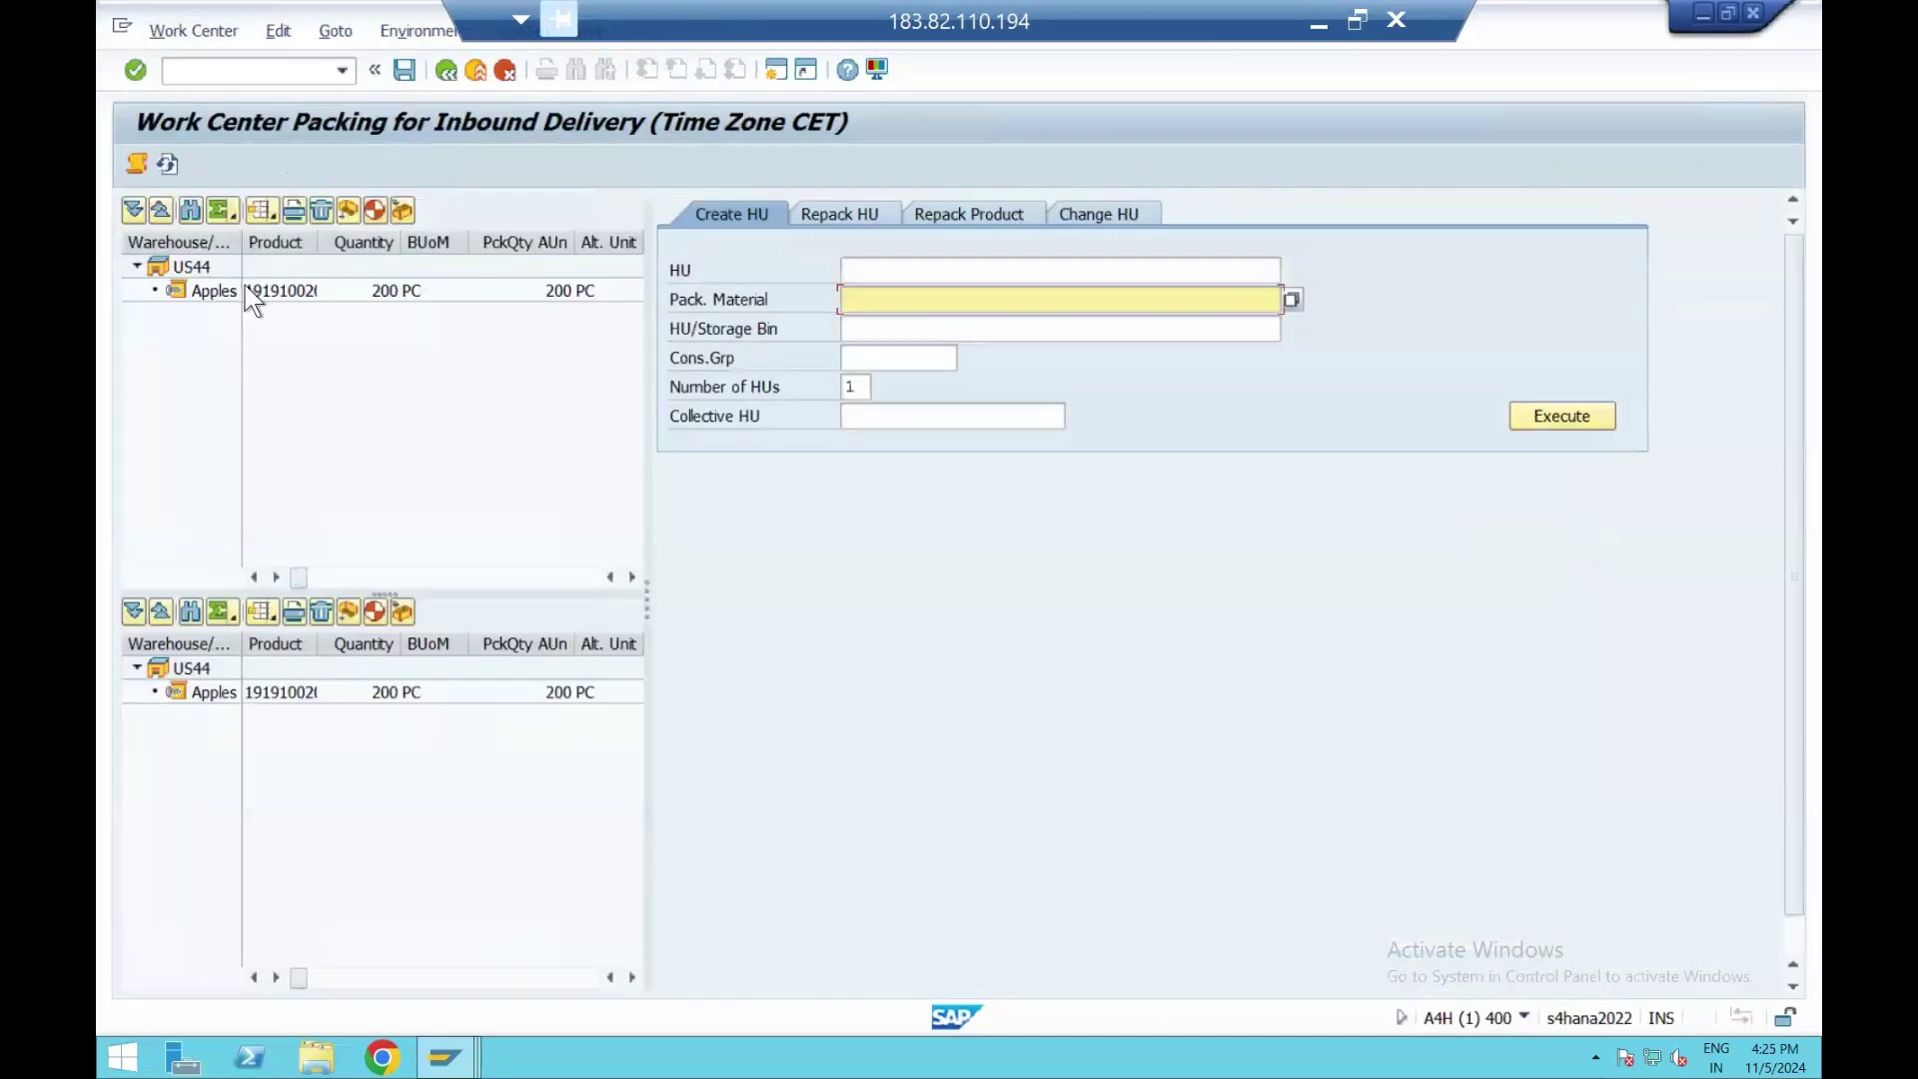
drag(242, 242, 313, 243)
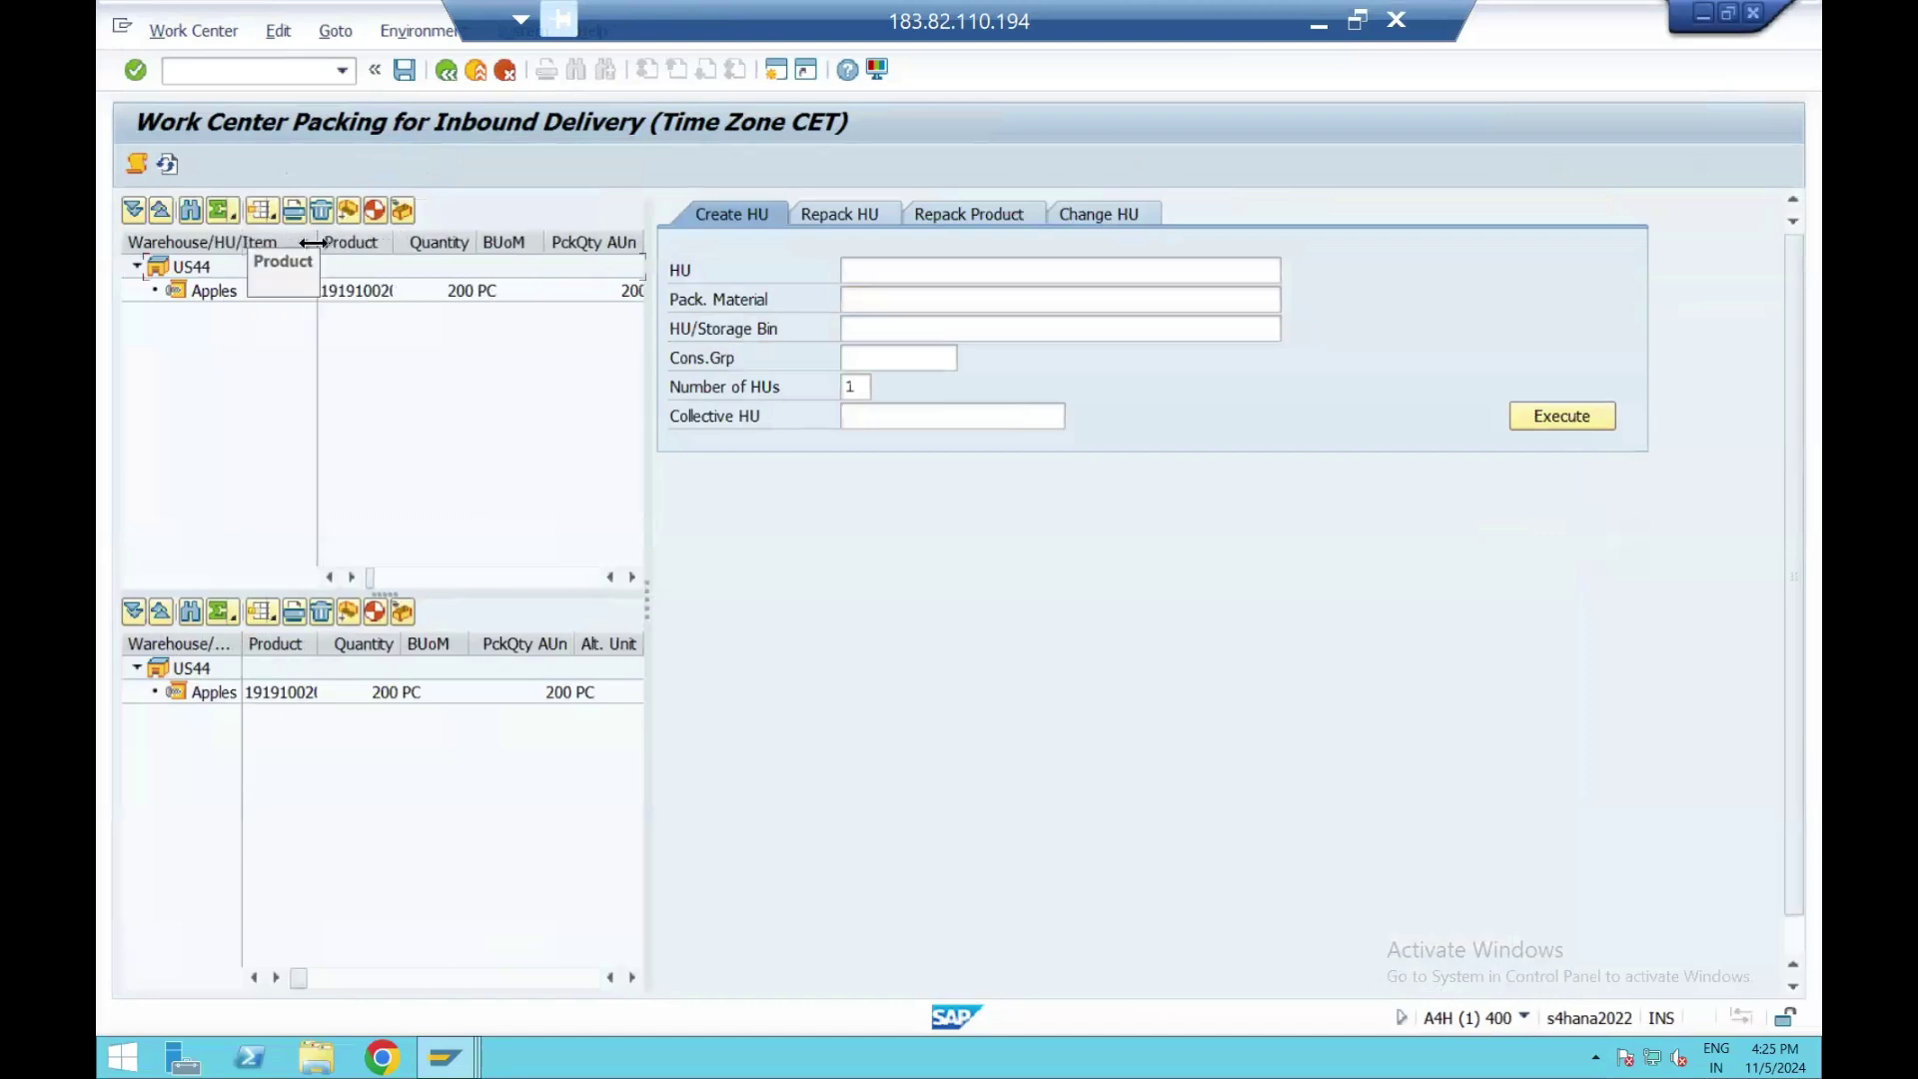
double_click(404, 238)
click(369, 299)
Enter 5100049 as the packaging material for creating a handling unit.
click(869, 300)
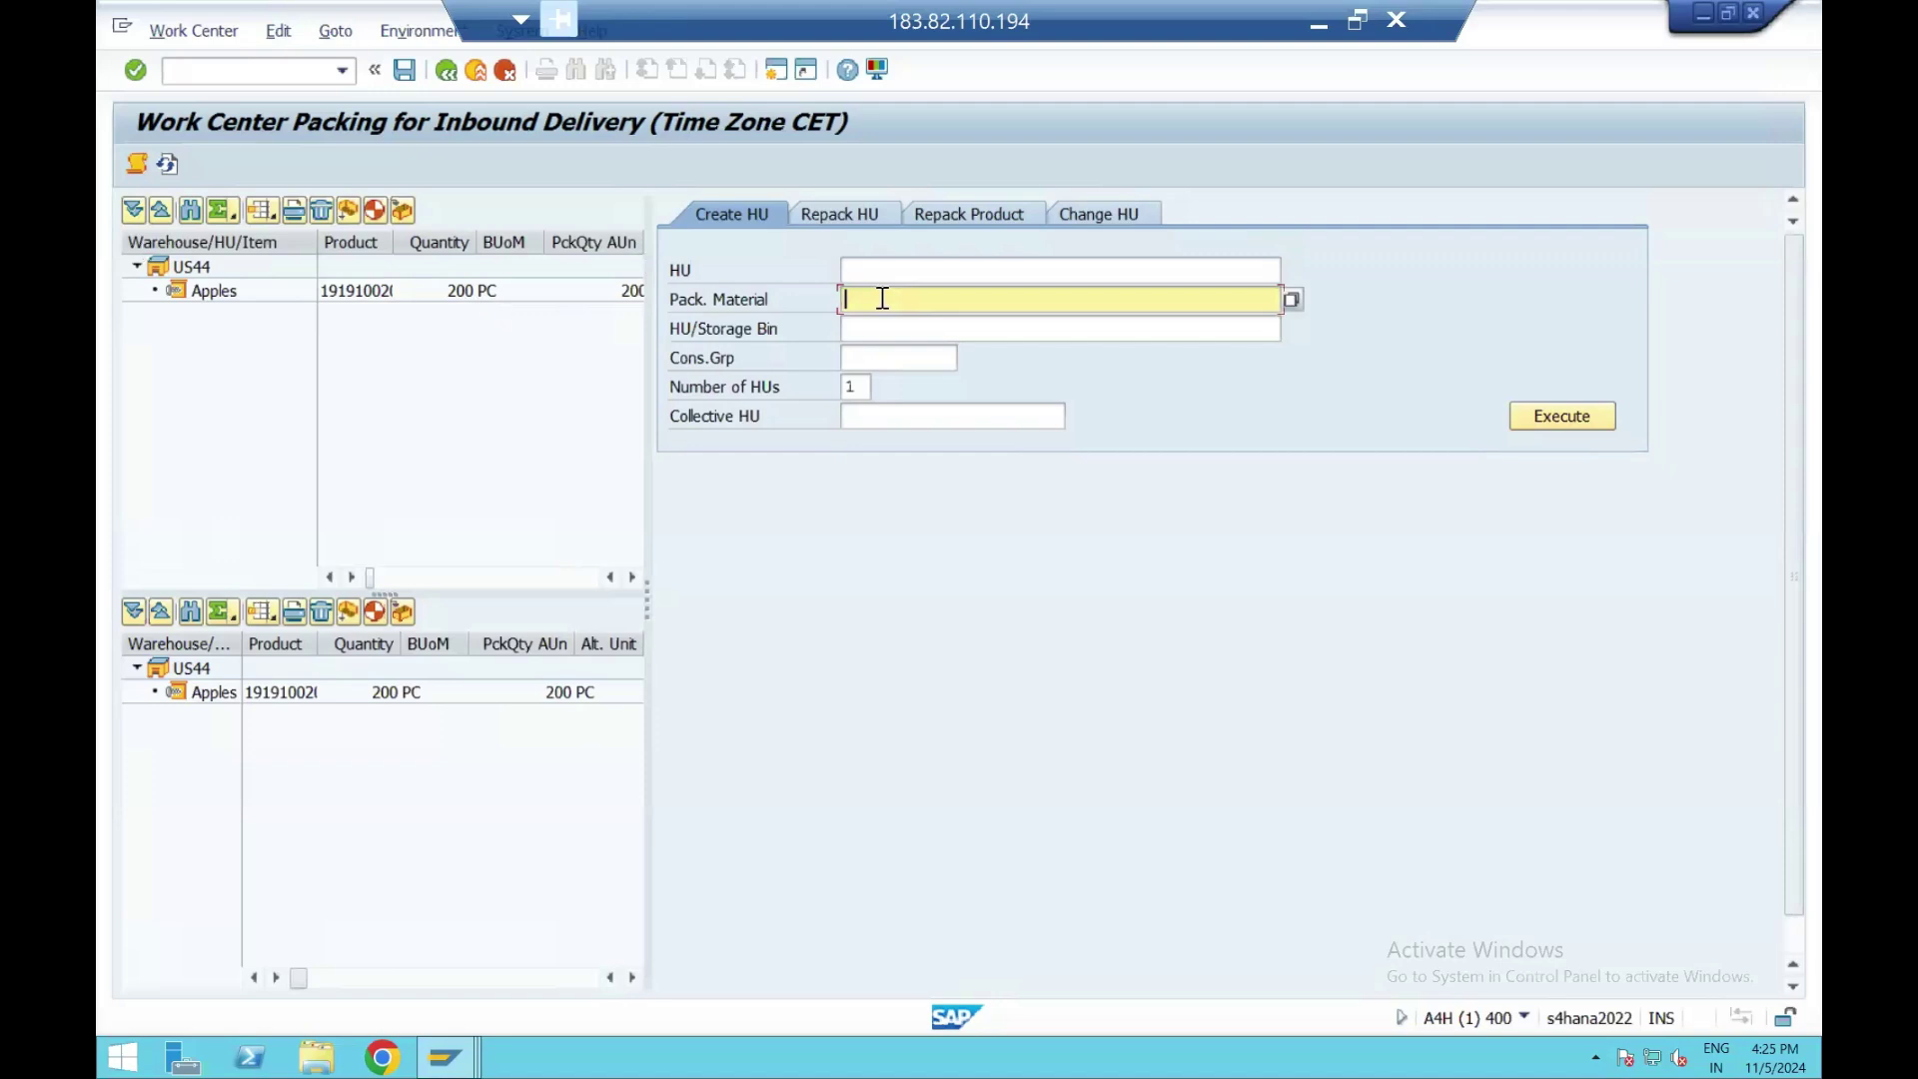
click(882, 299)
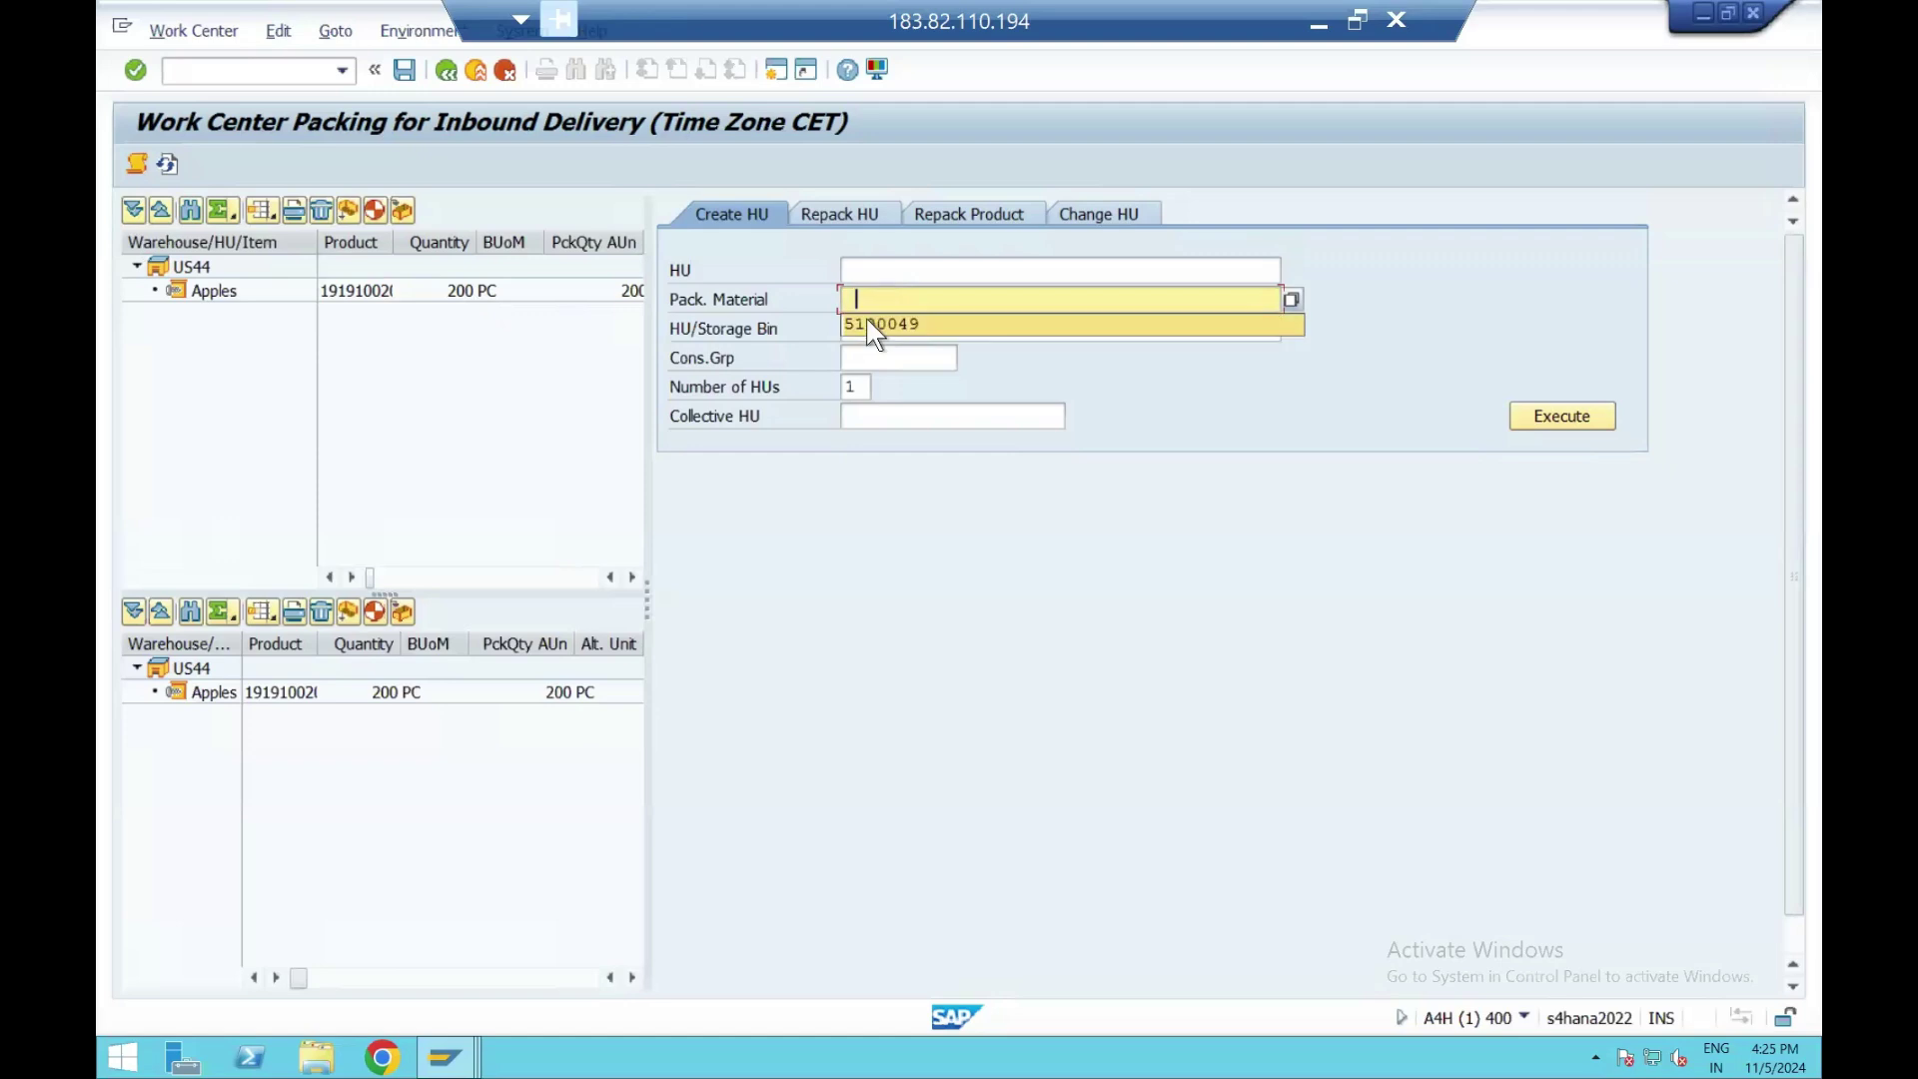
click(871, 325)
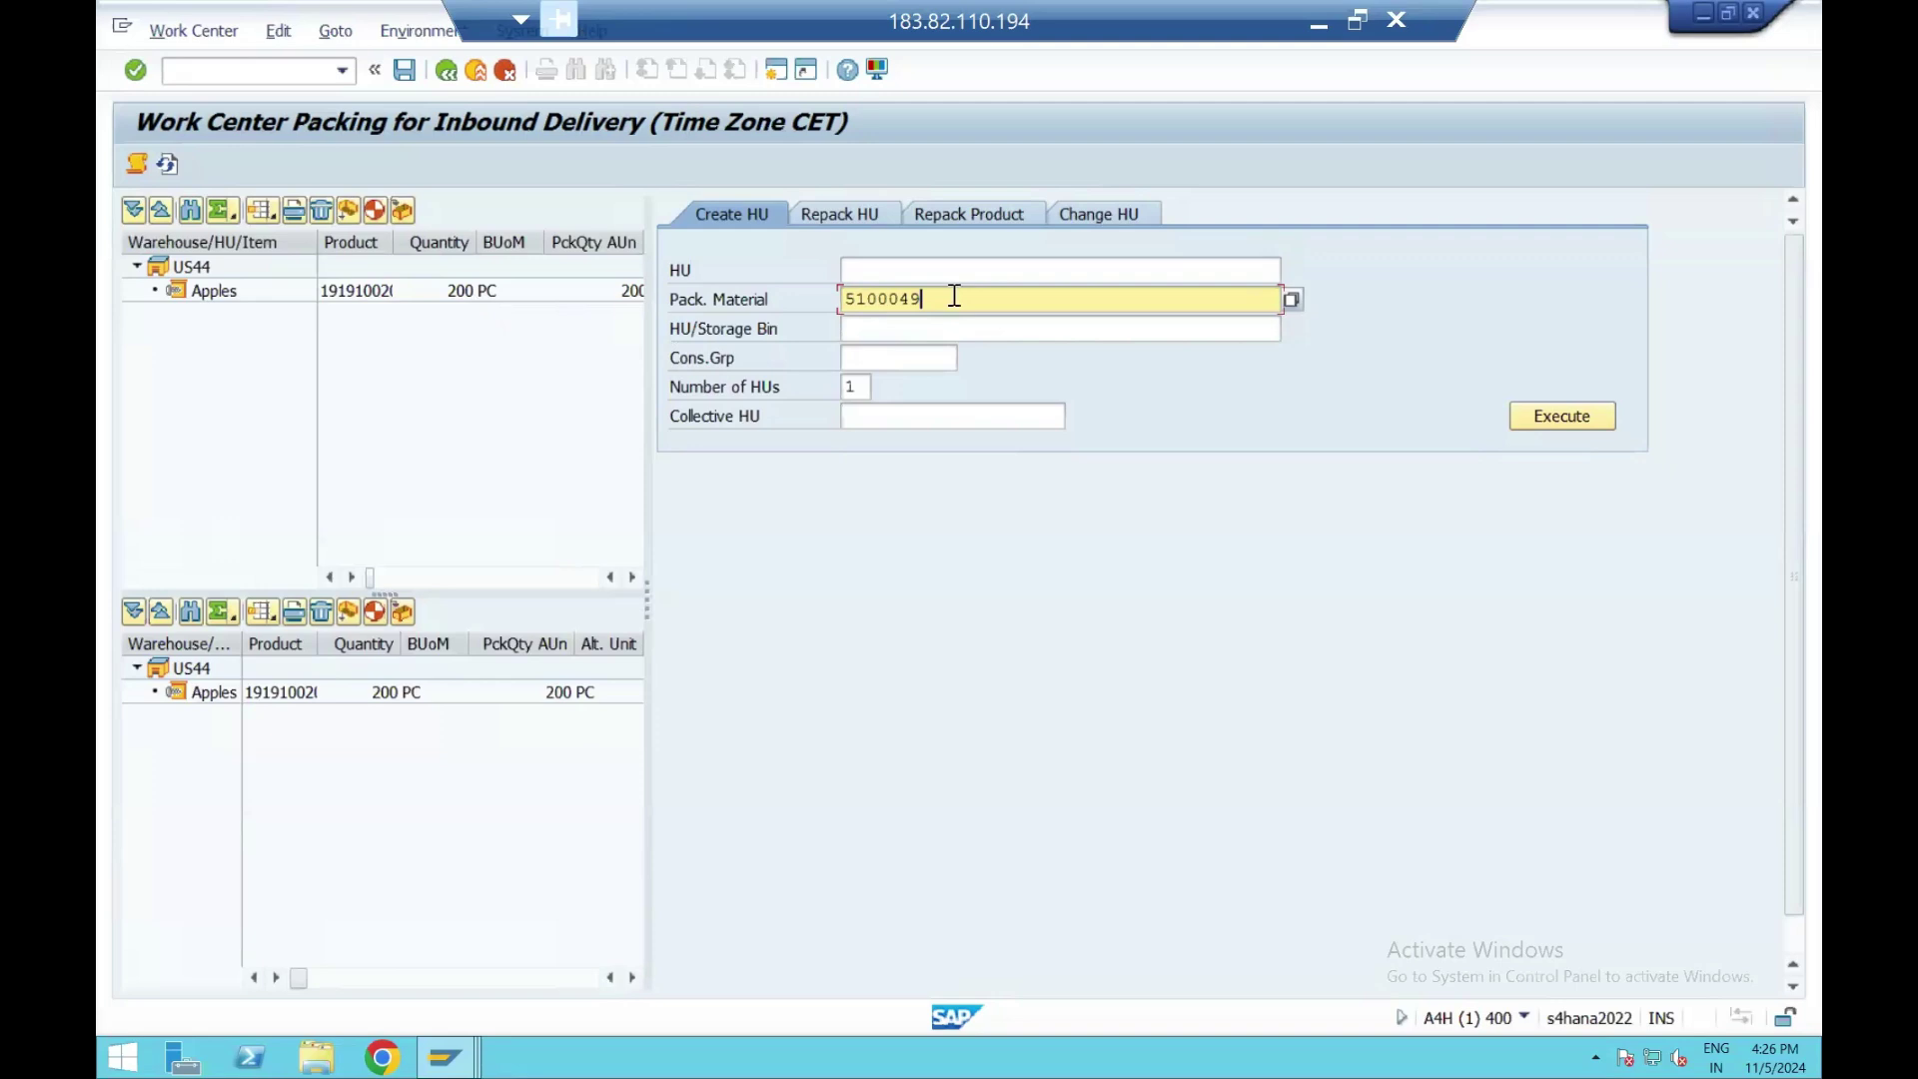
Set the number of handling units to 3 and create them with the entered packaging material.
drag(954, 296, 790, 322)
key(Tab)
key(Tab)
key(Tab)
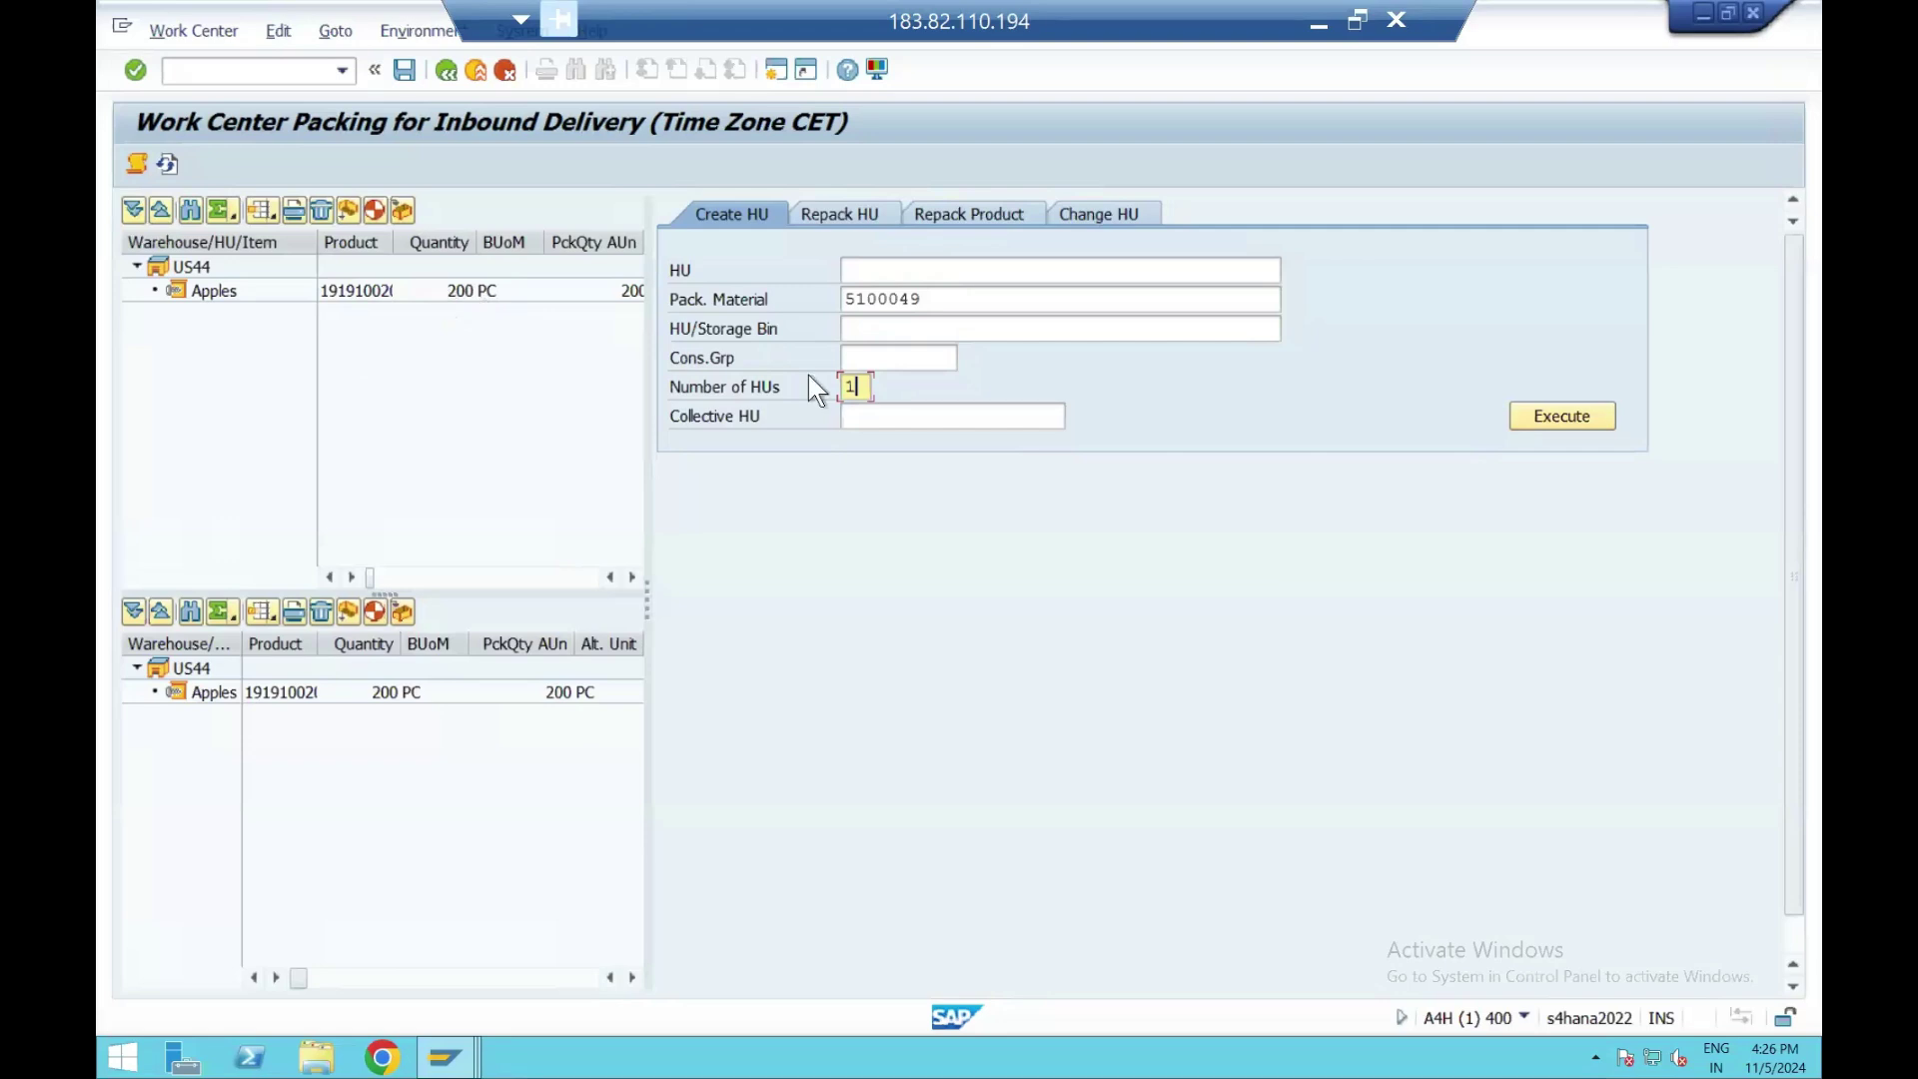
key(BackSpace)
text(3)
click(1554, 410)
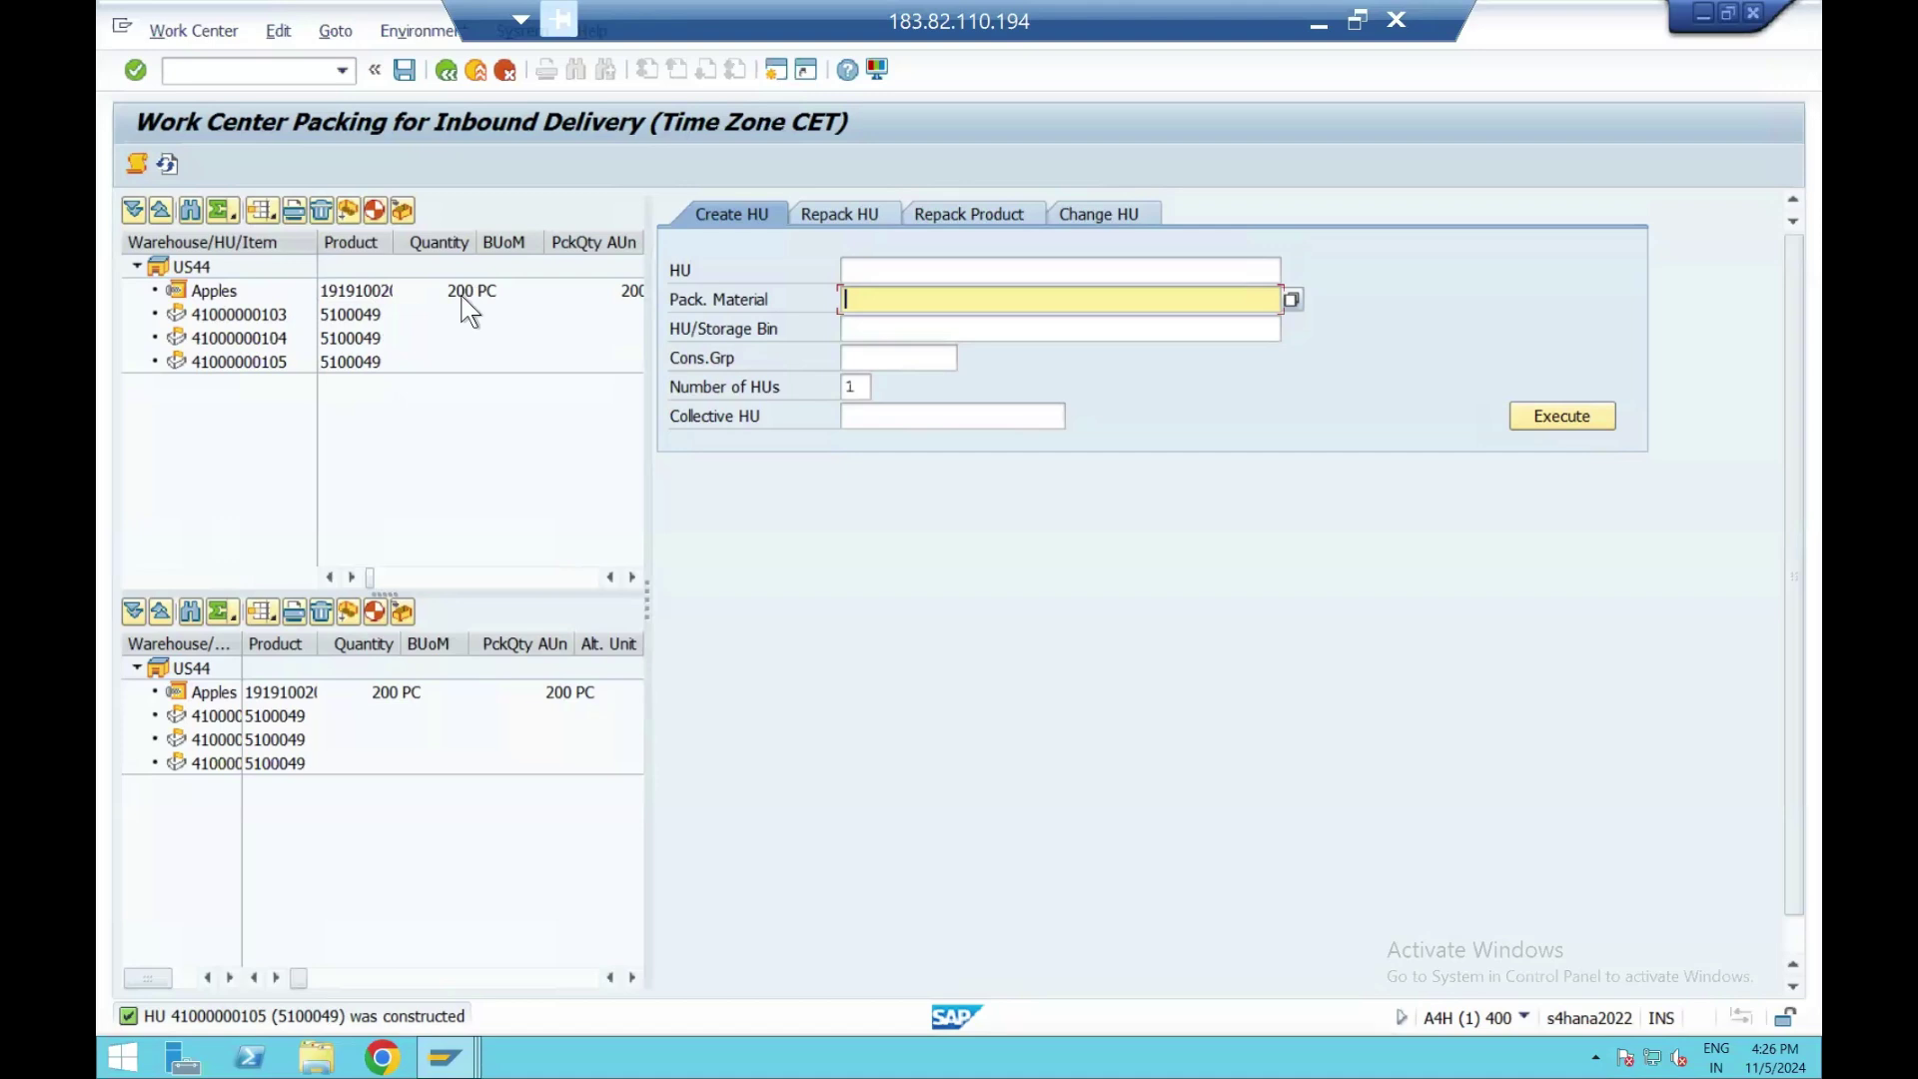
Set up repacking of the product with the inbound delivery's document number, item number 10 and quantity 100.
click(246, 320)
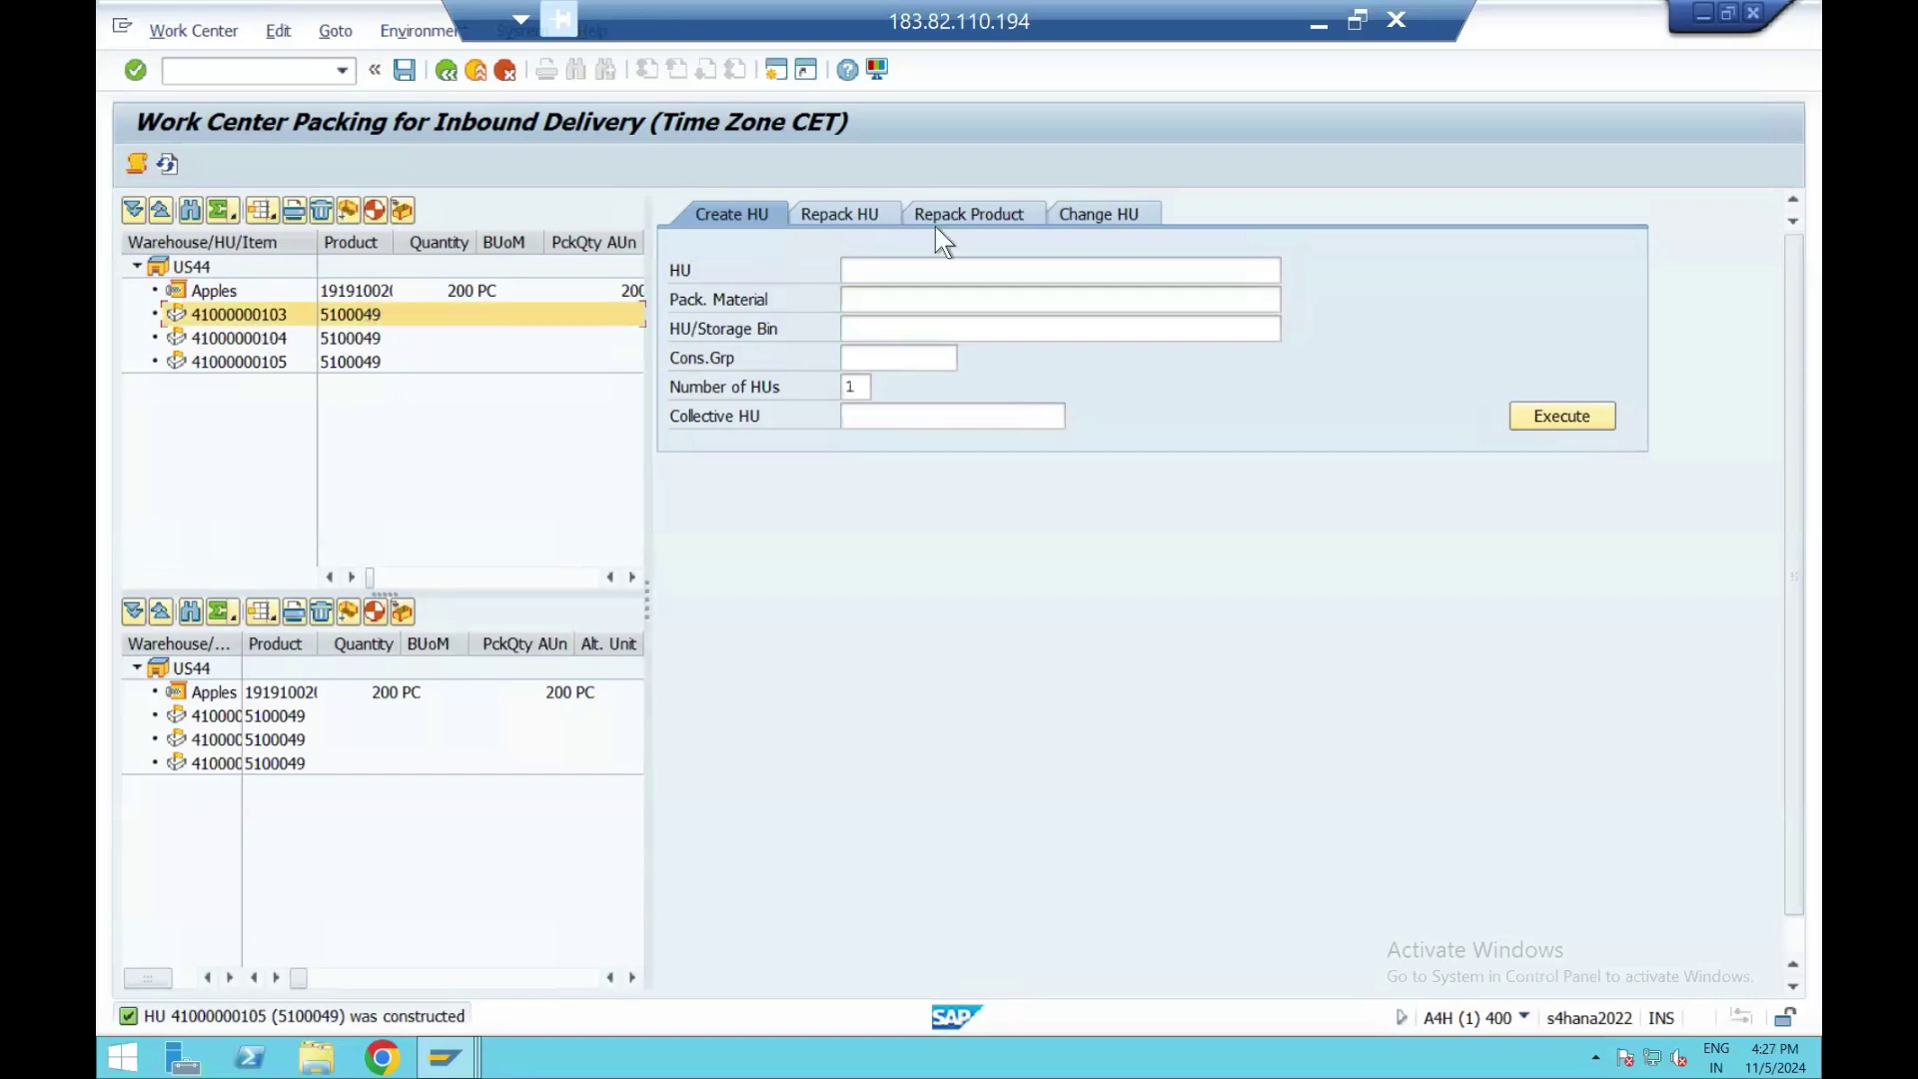
click(967, 217)
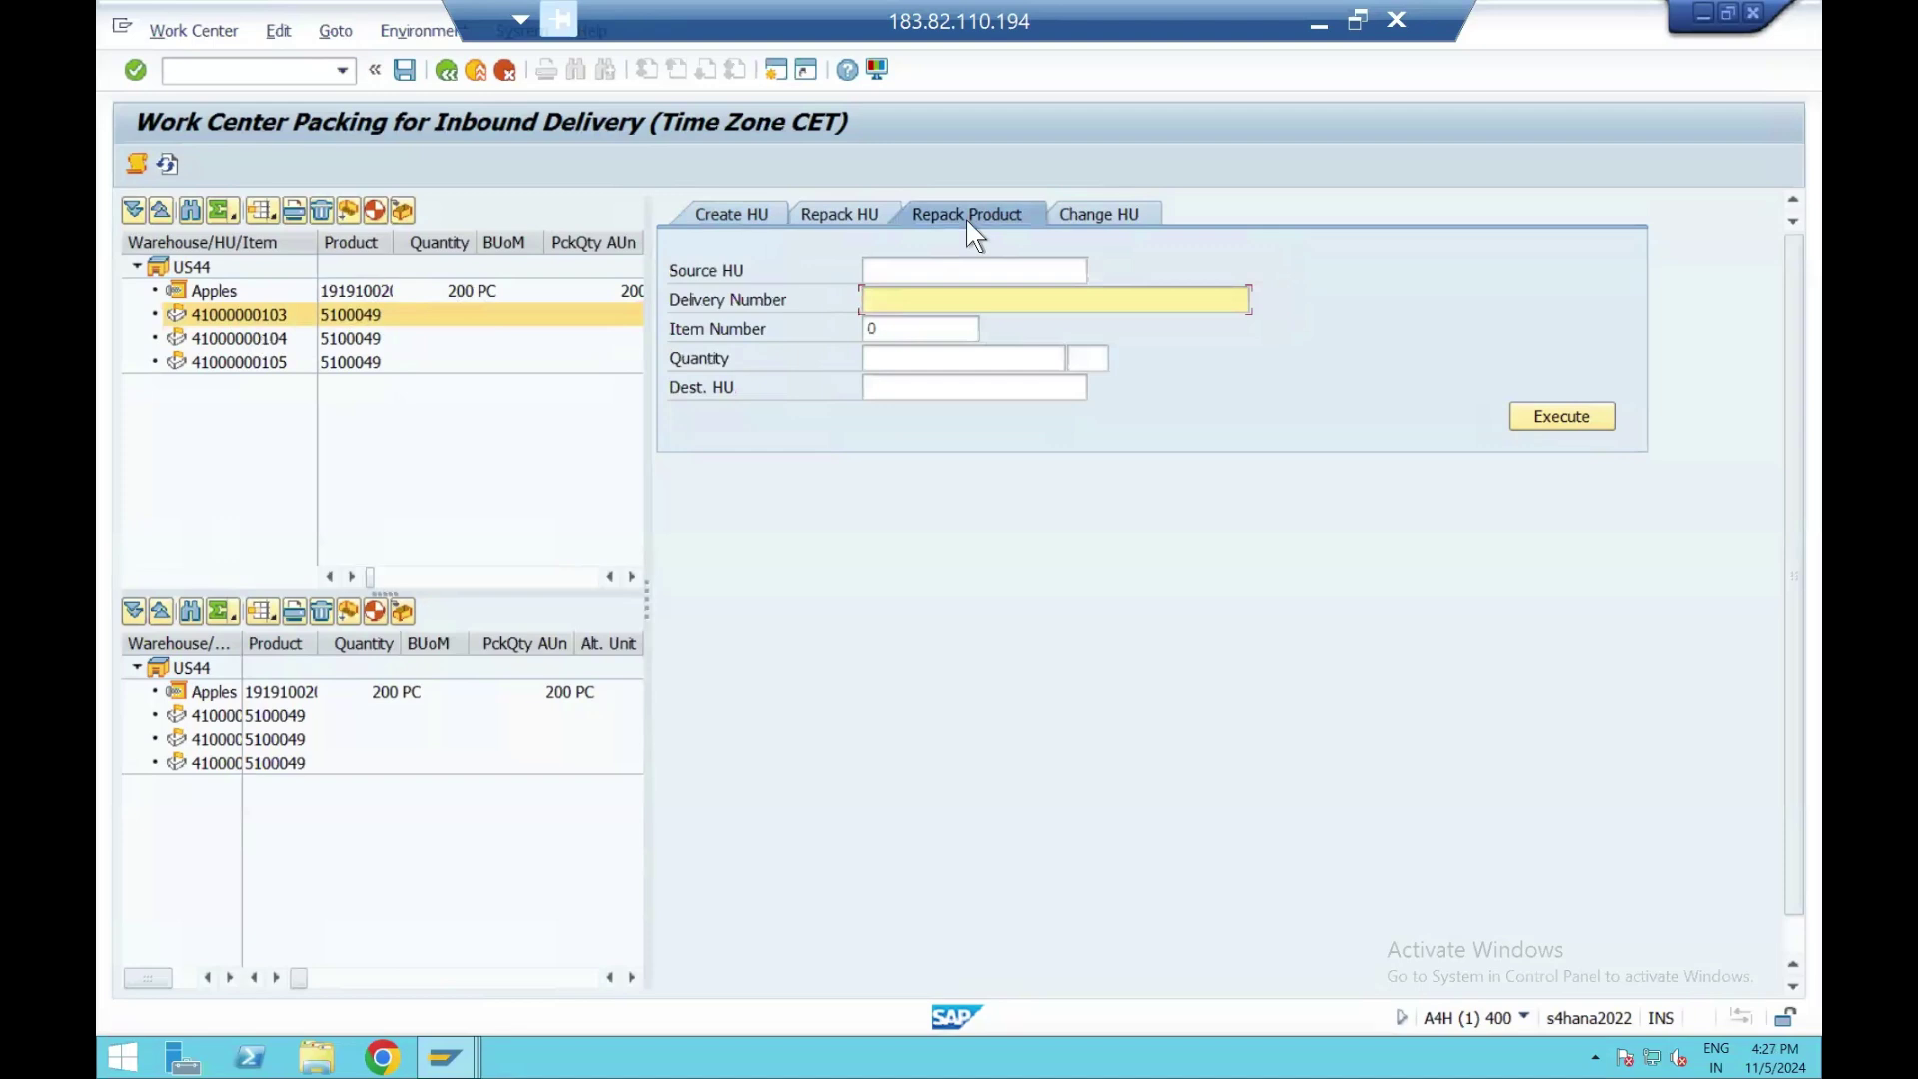
click(907, 299)
text(180015497)
click(880, 327)
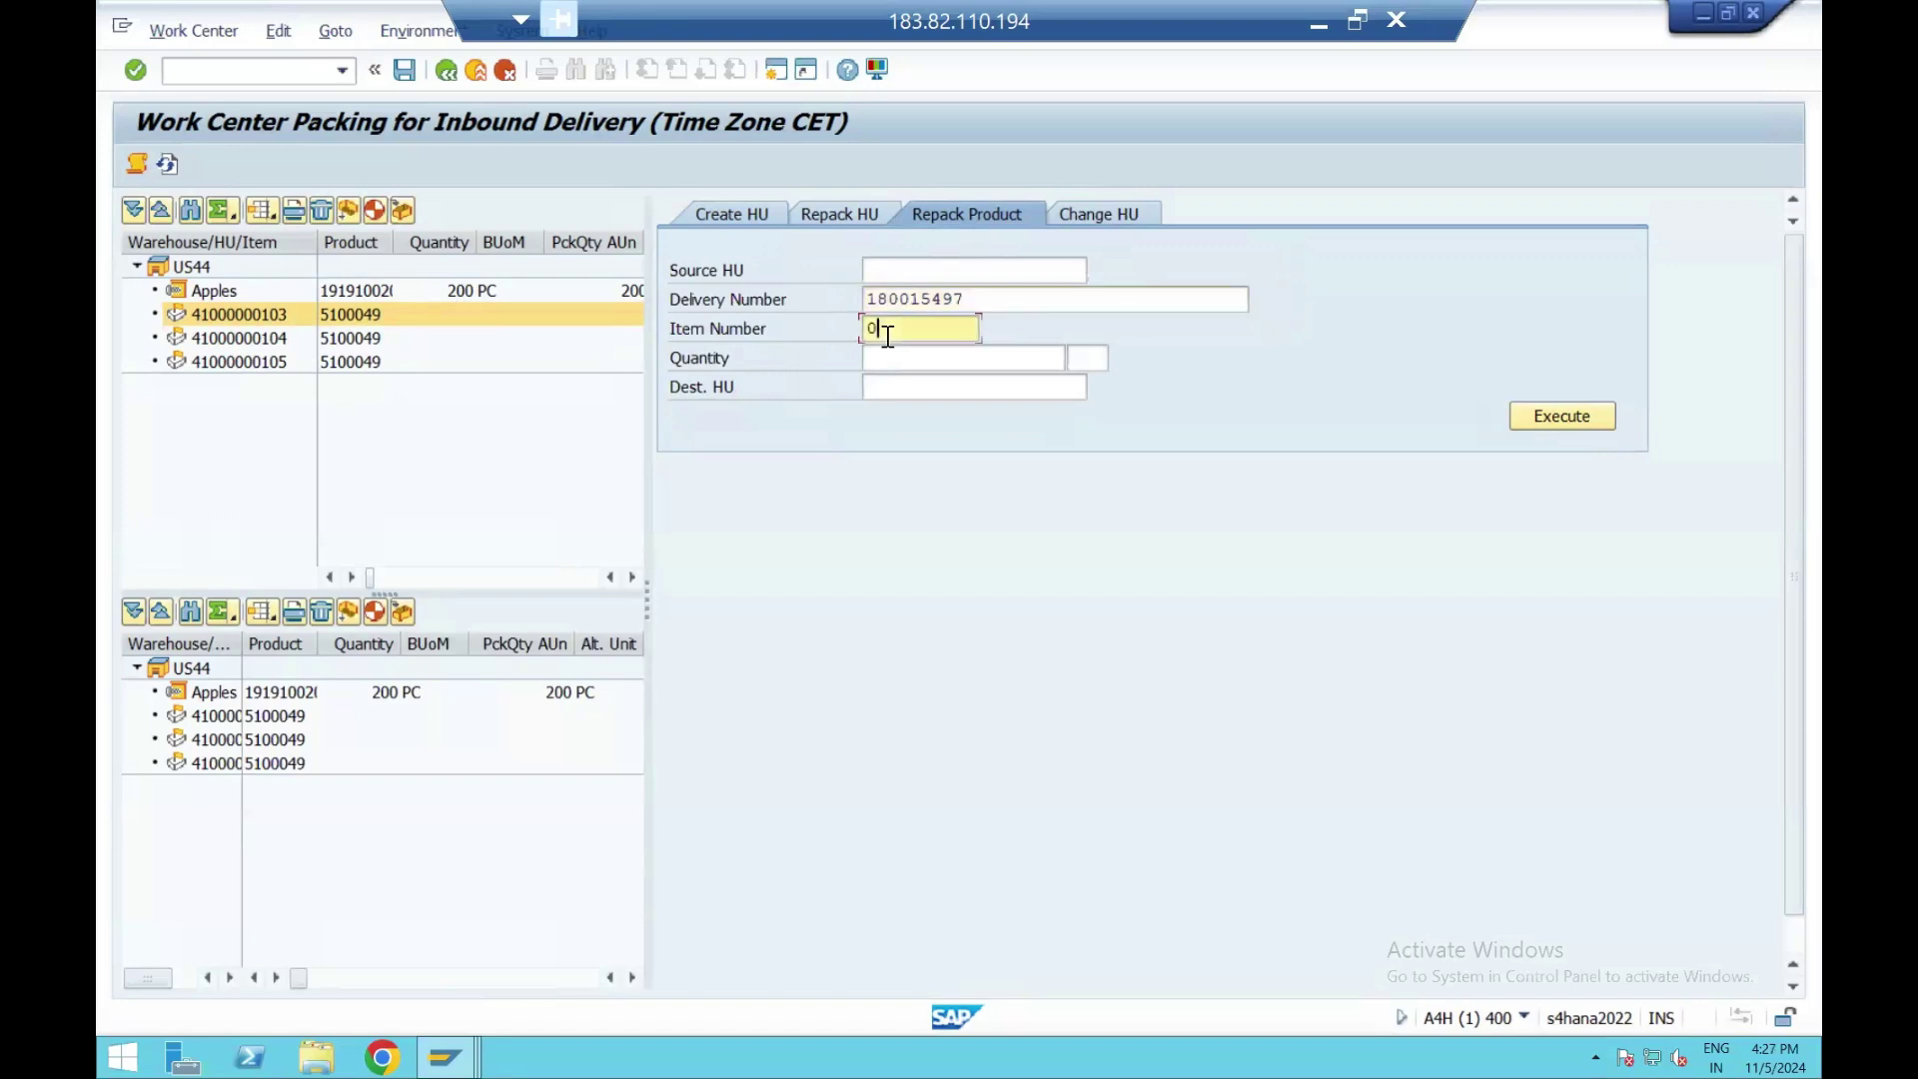
key(BackSpace)
text(10)
click(894, 370)
text(100)
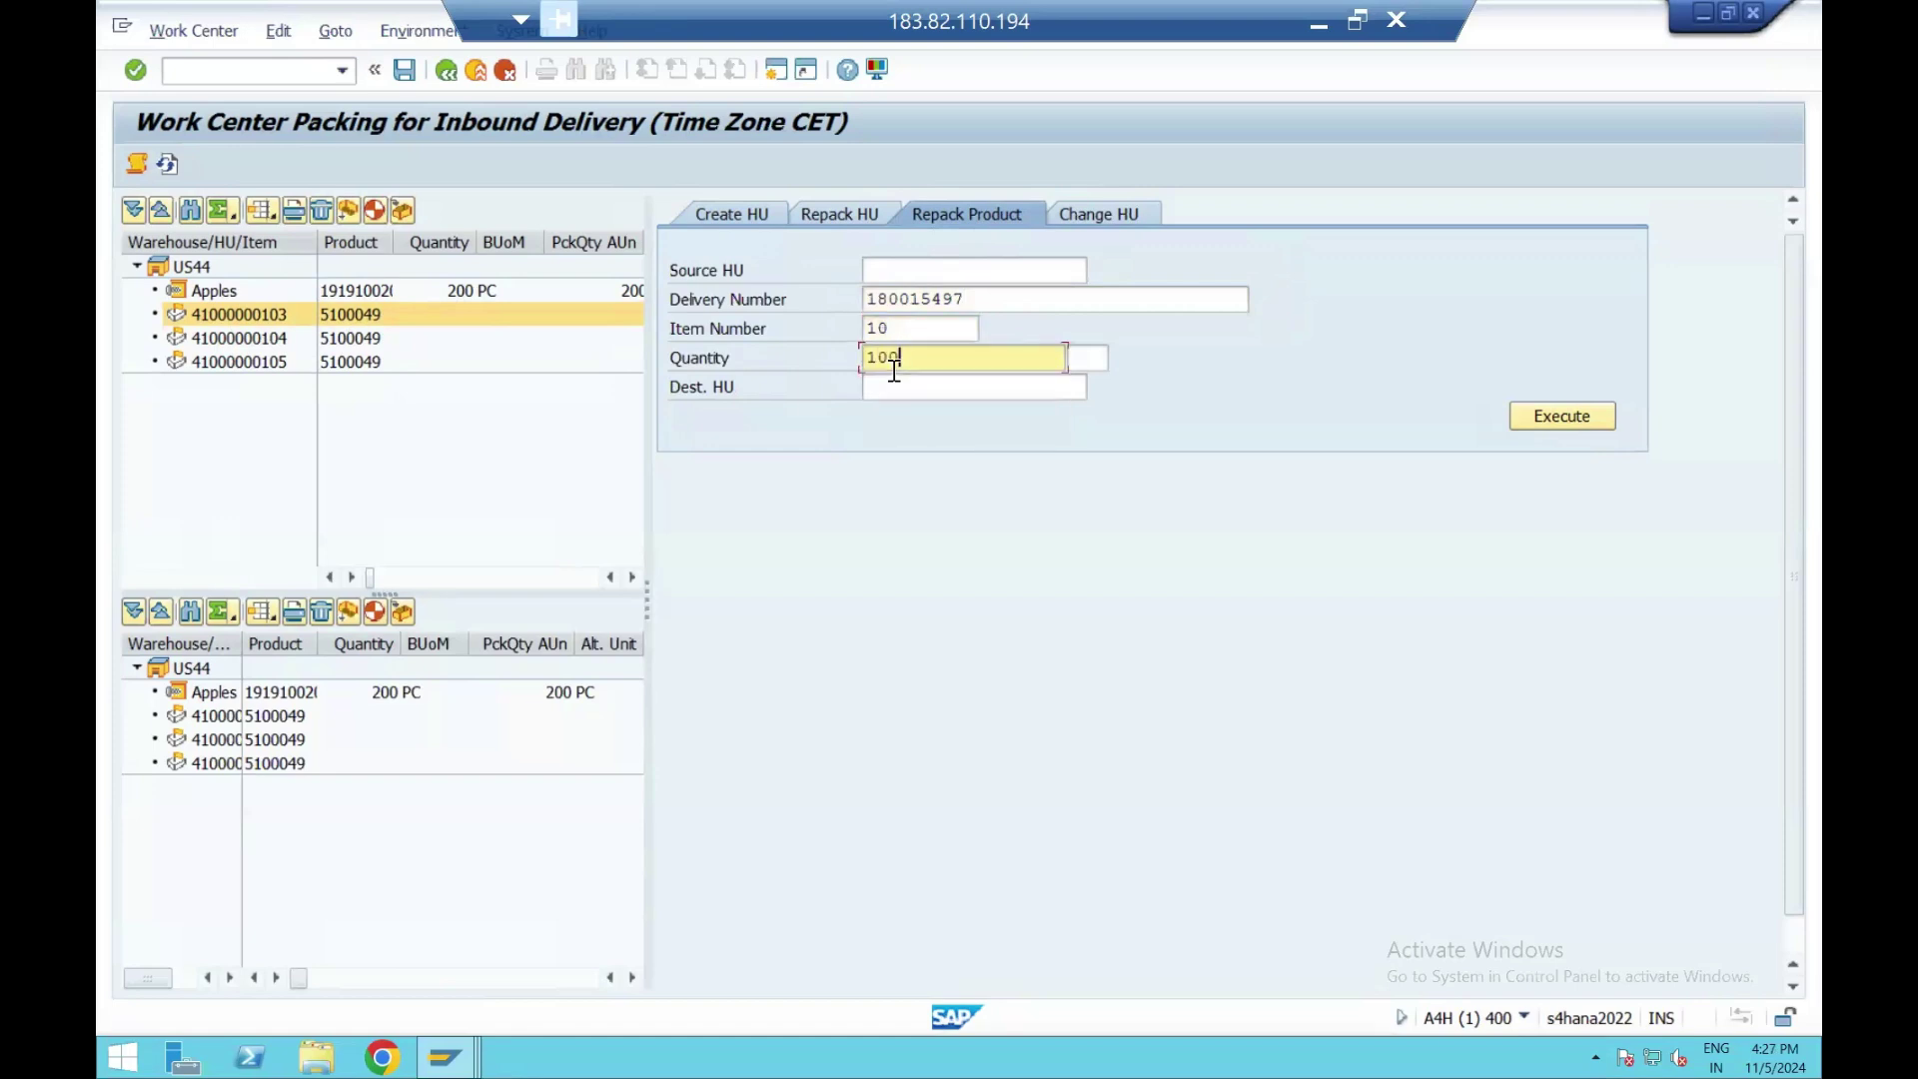
click(899, 387)
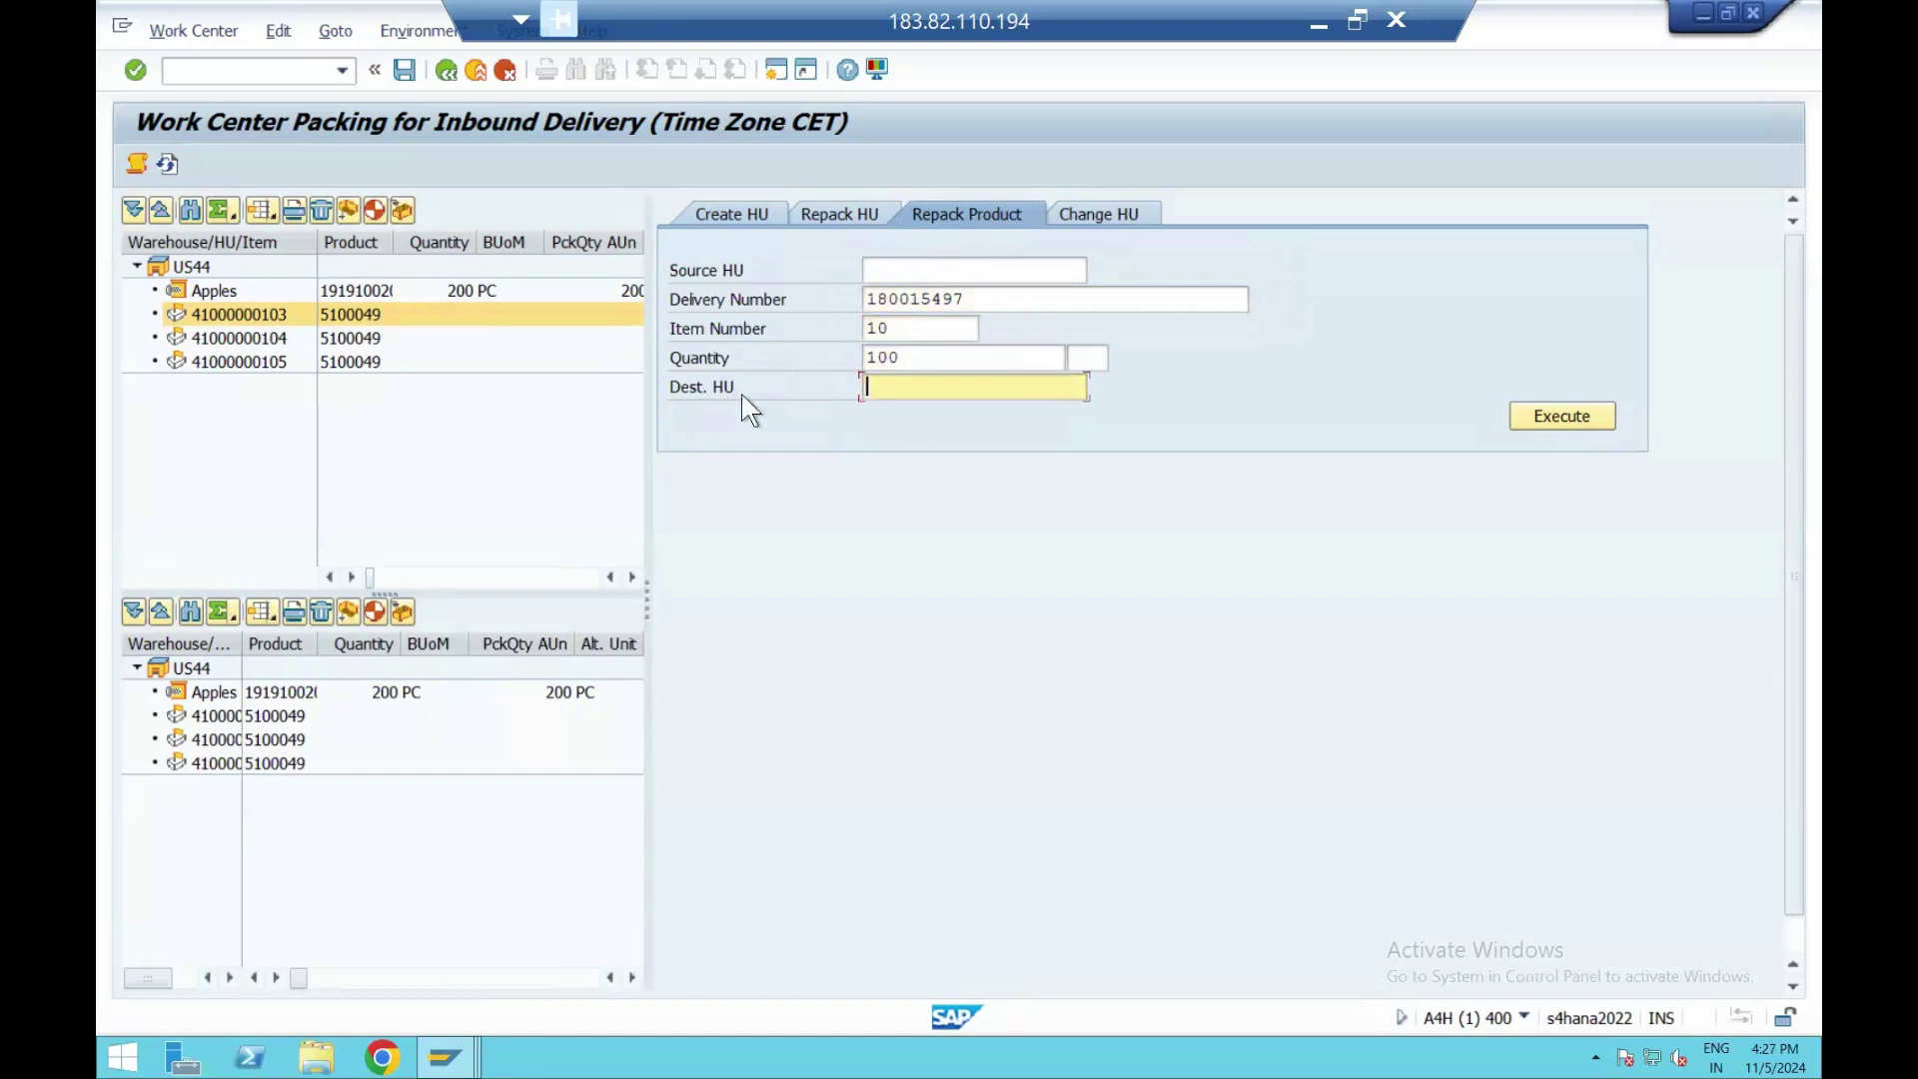
click(221, 326)
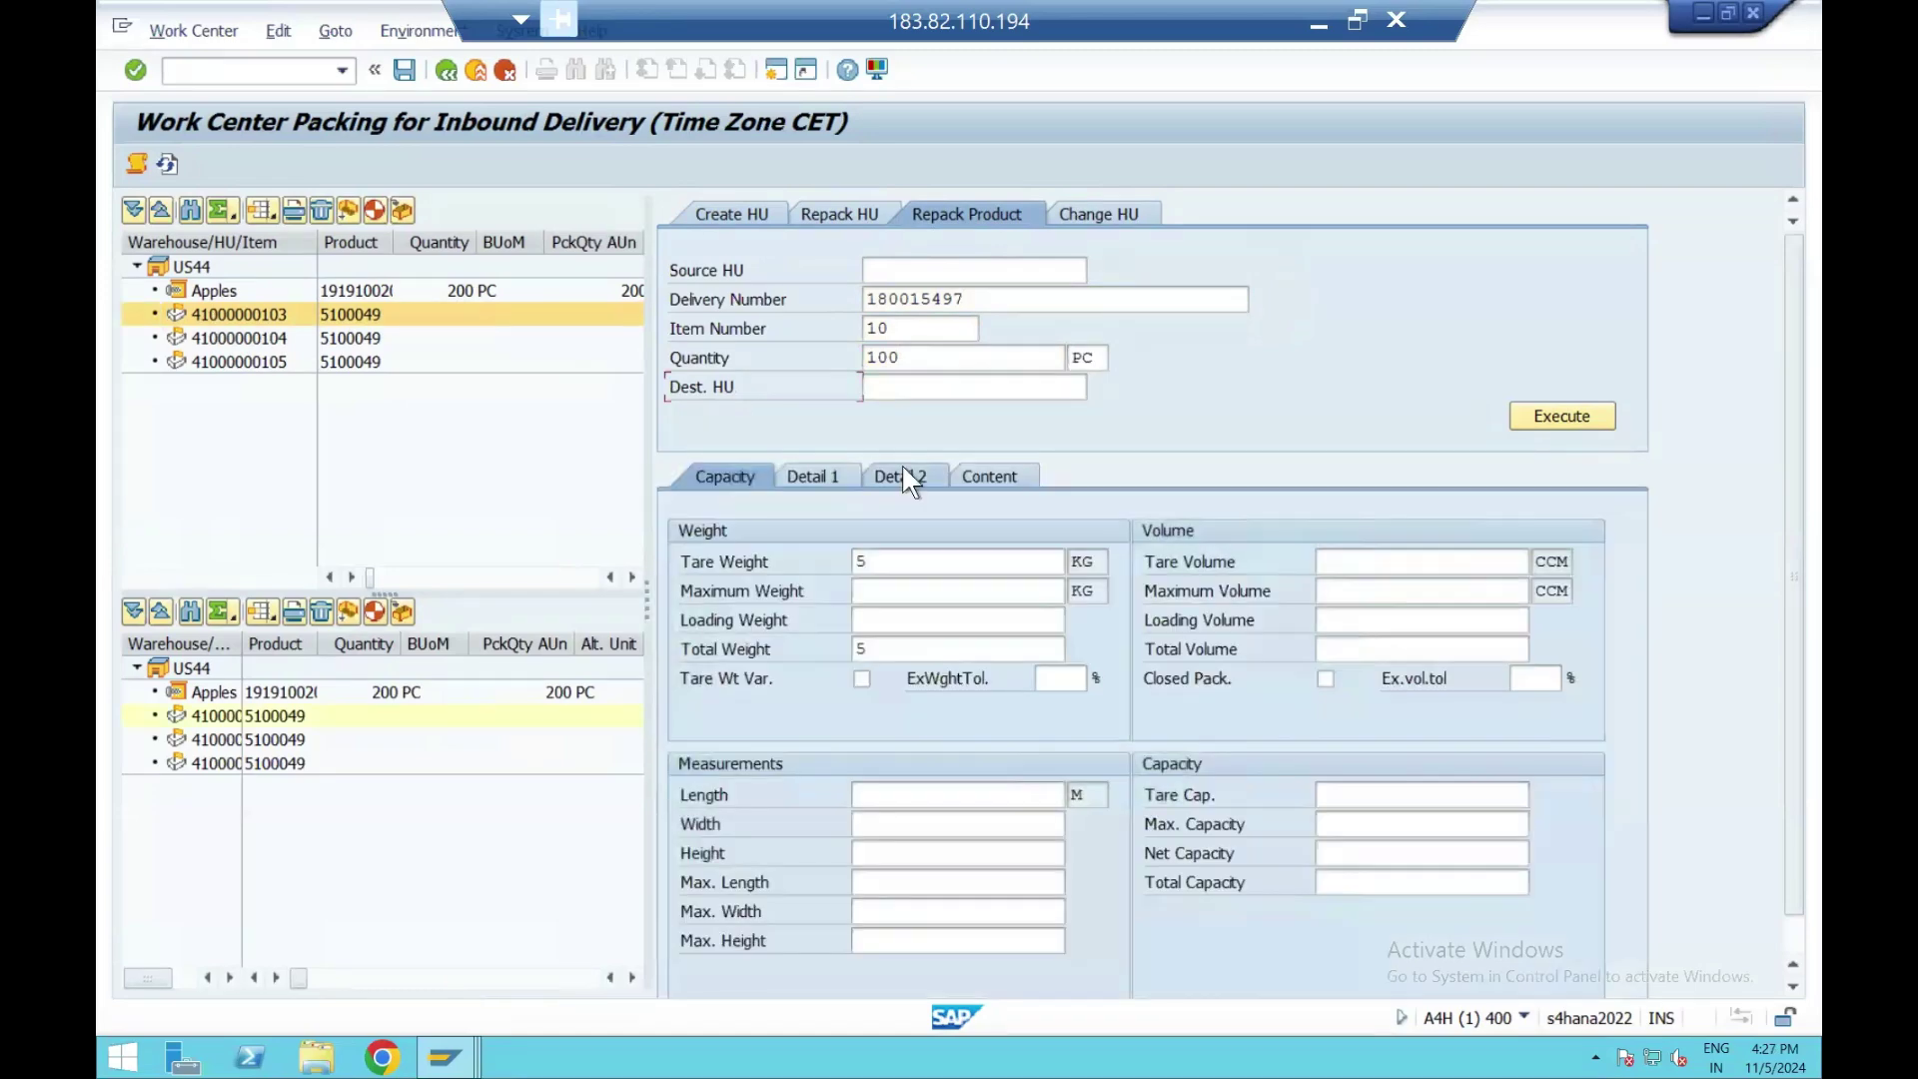
click(904, 469)
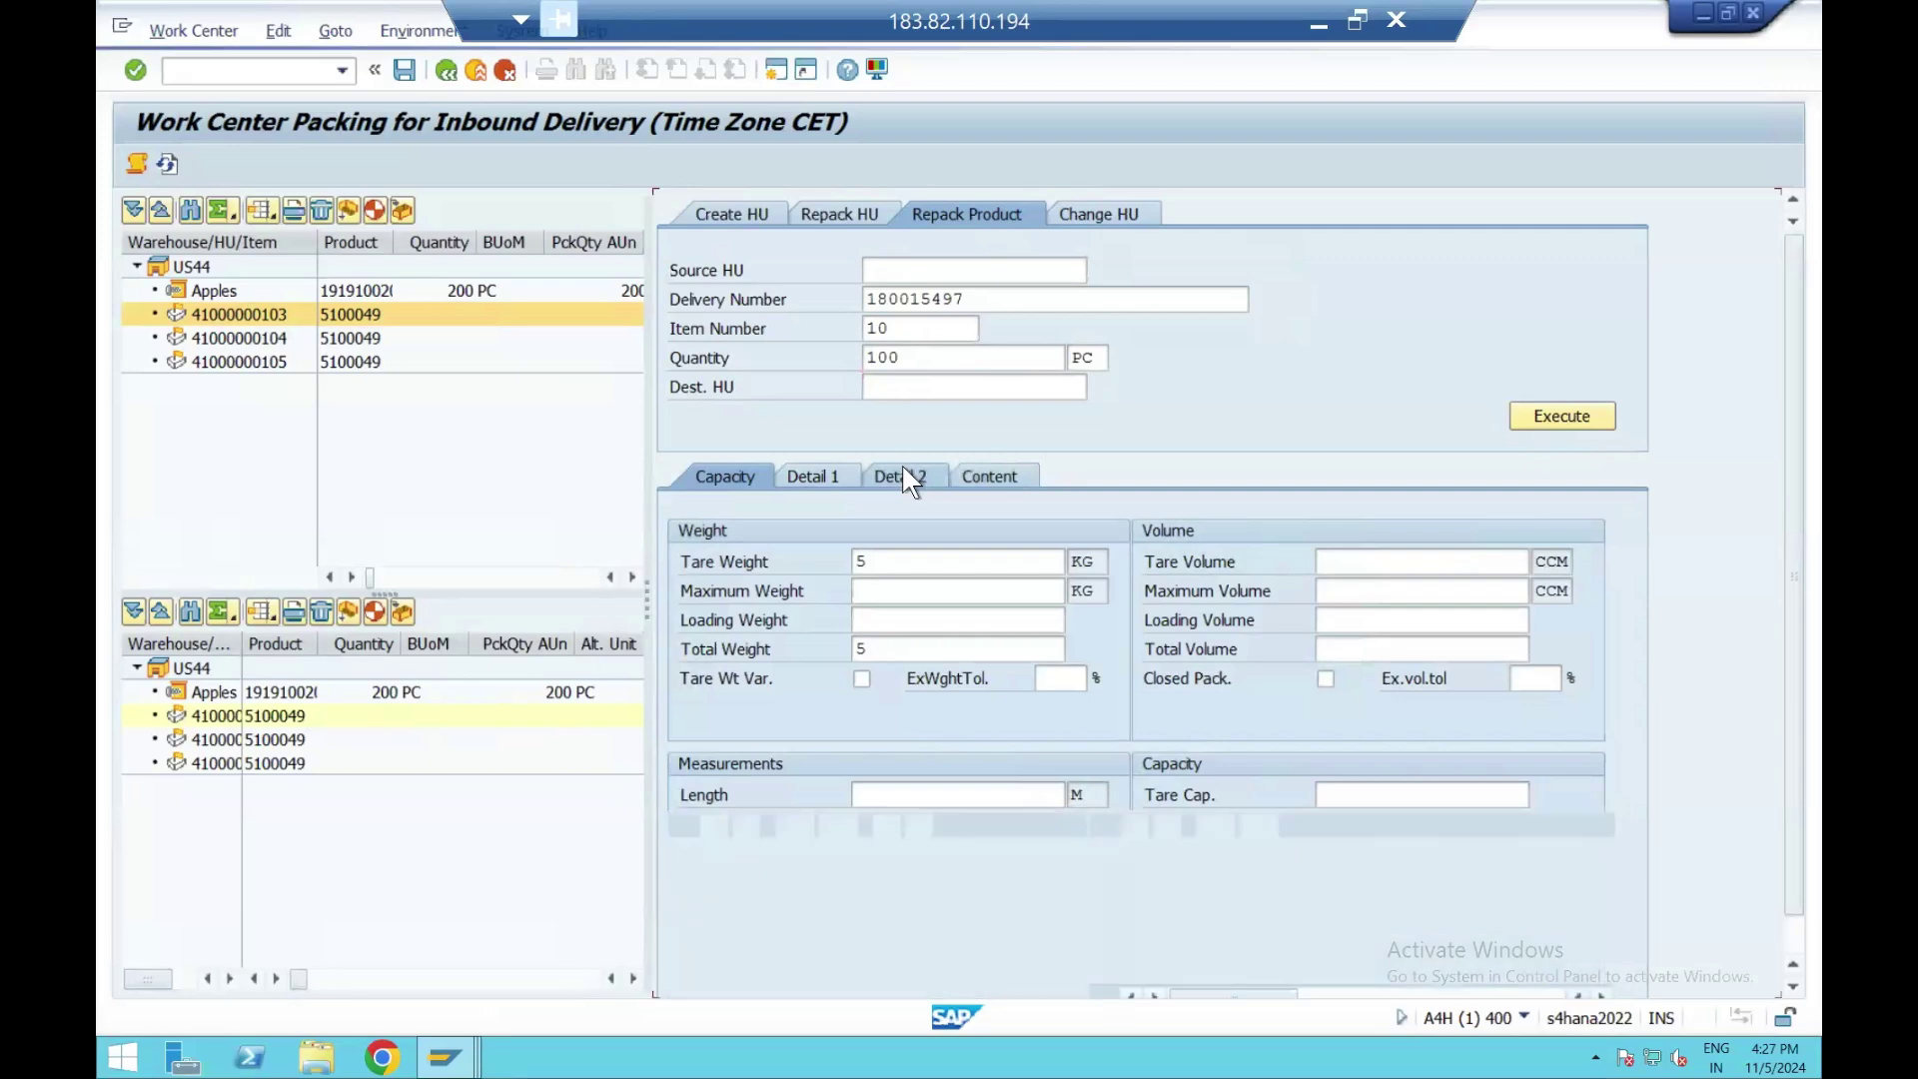
key(Tab)
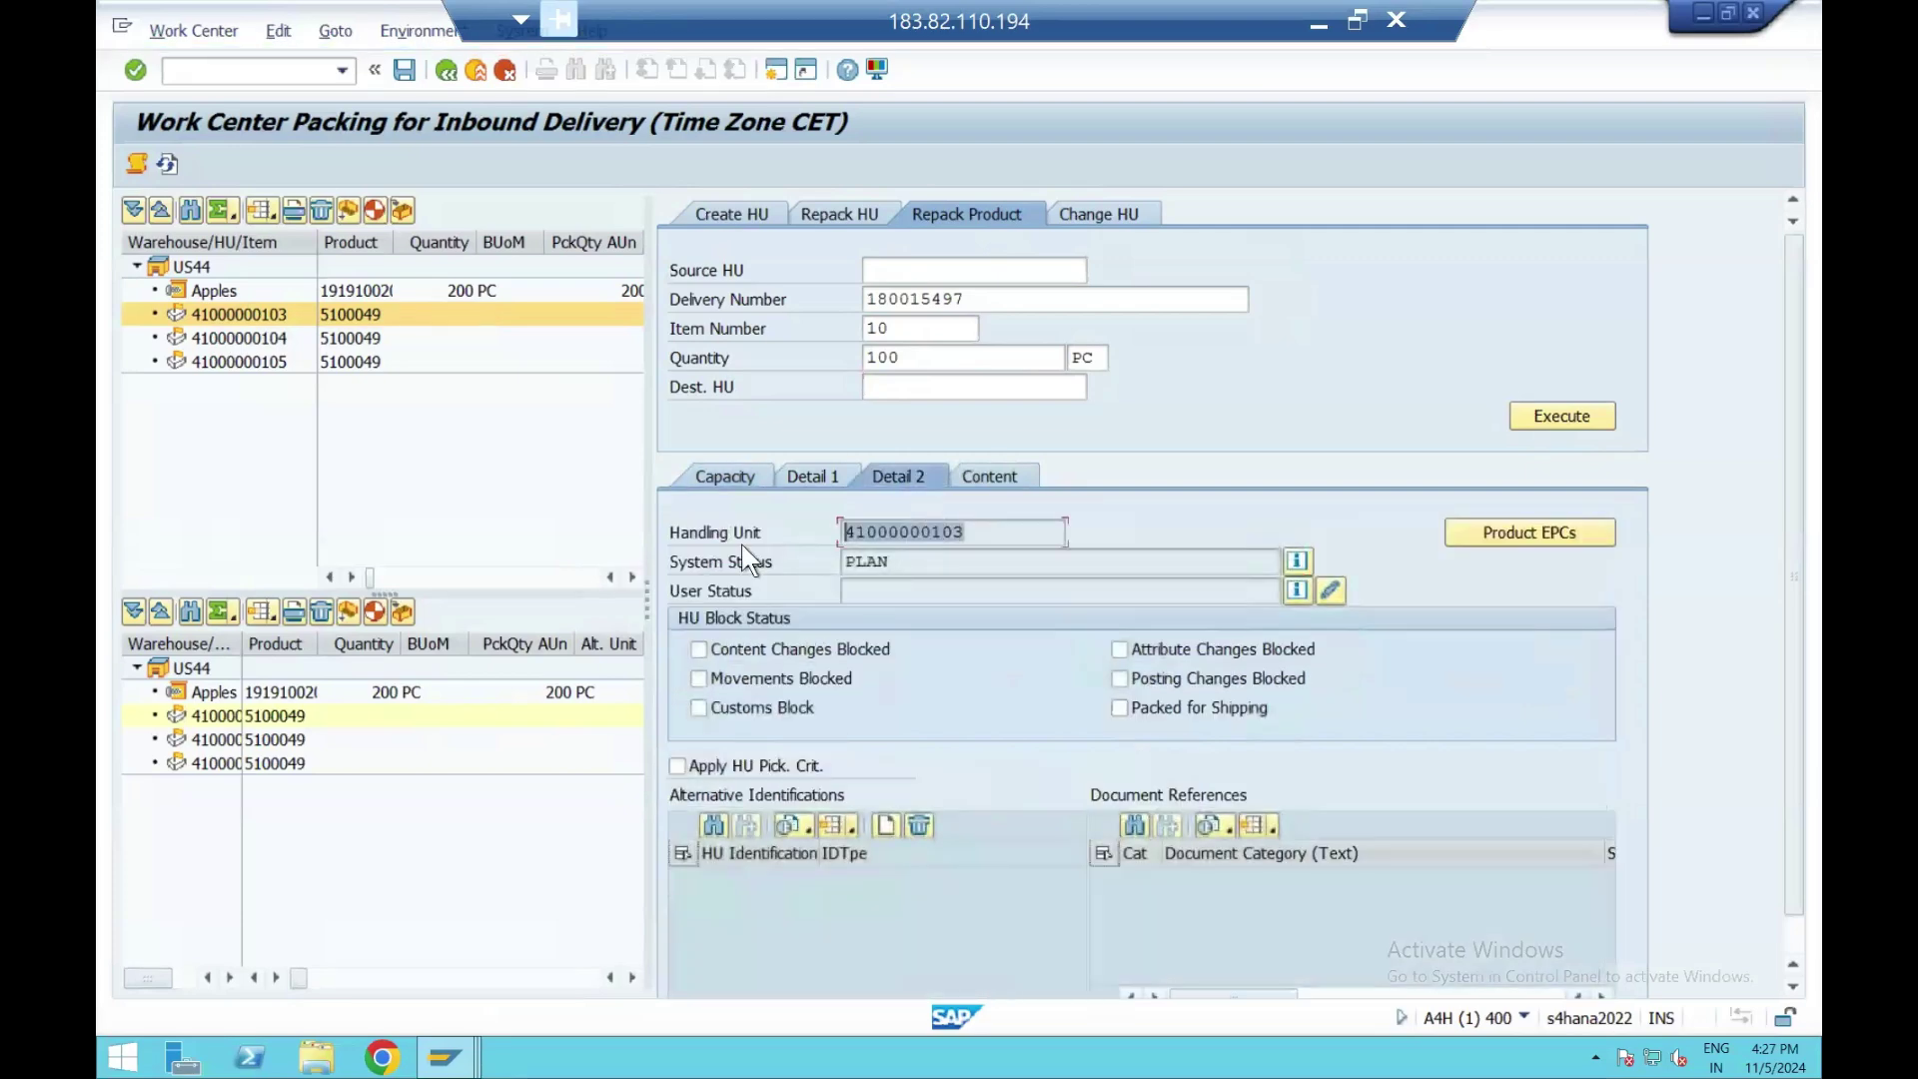
key(Home)
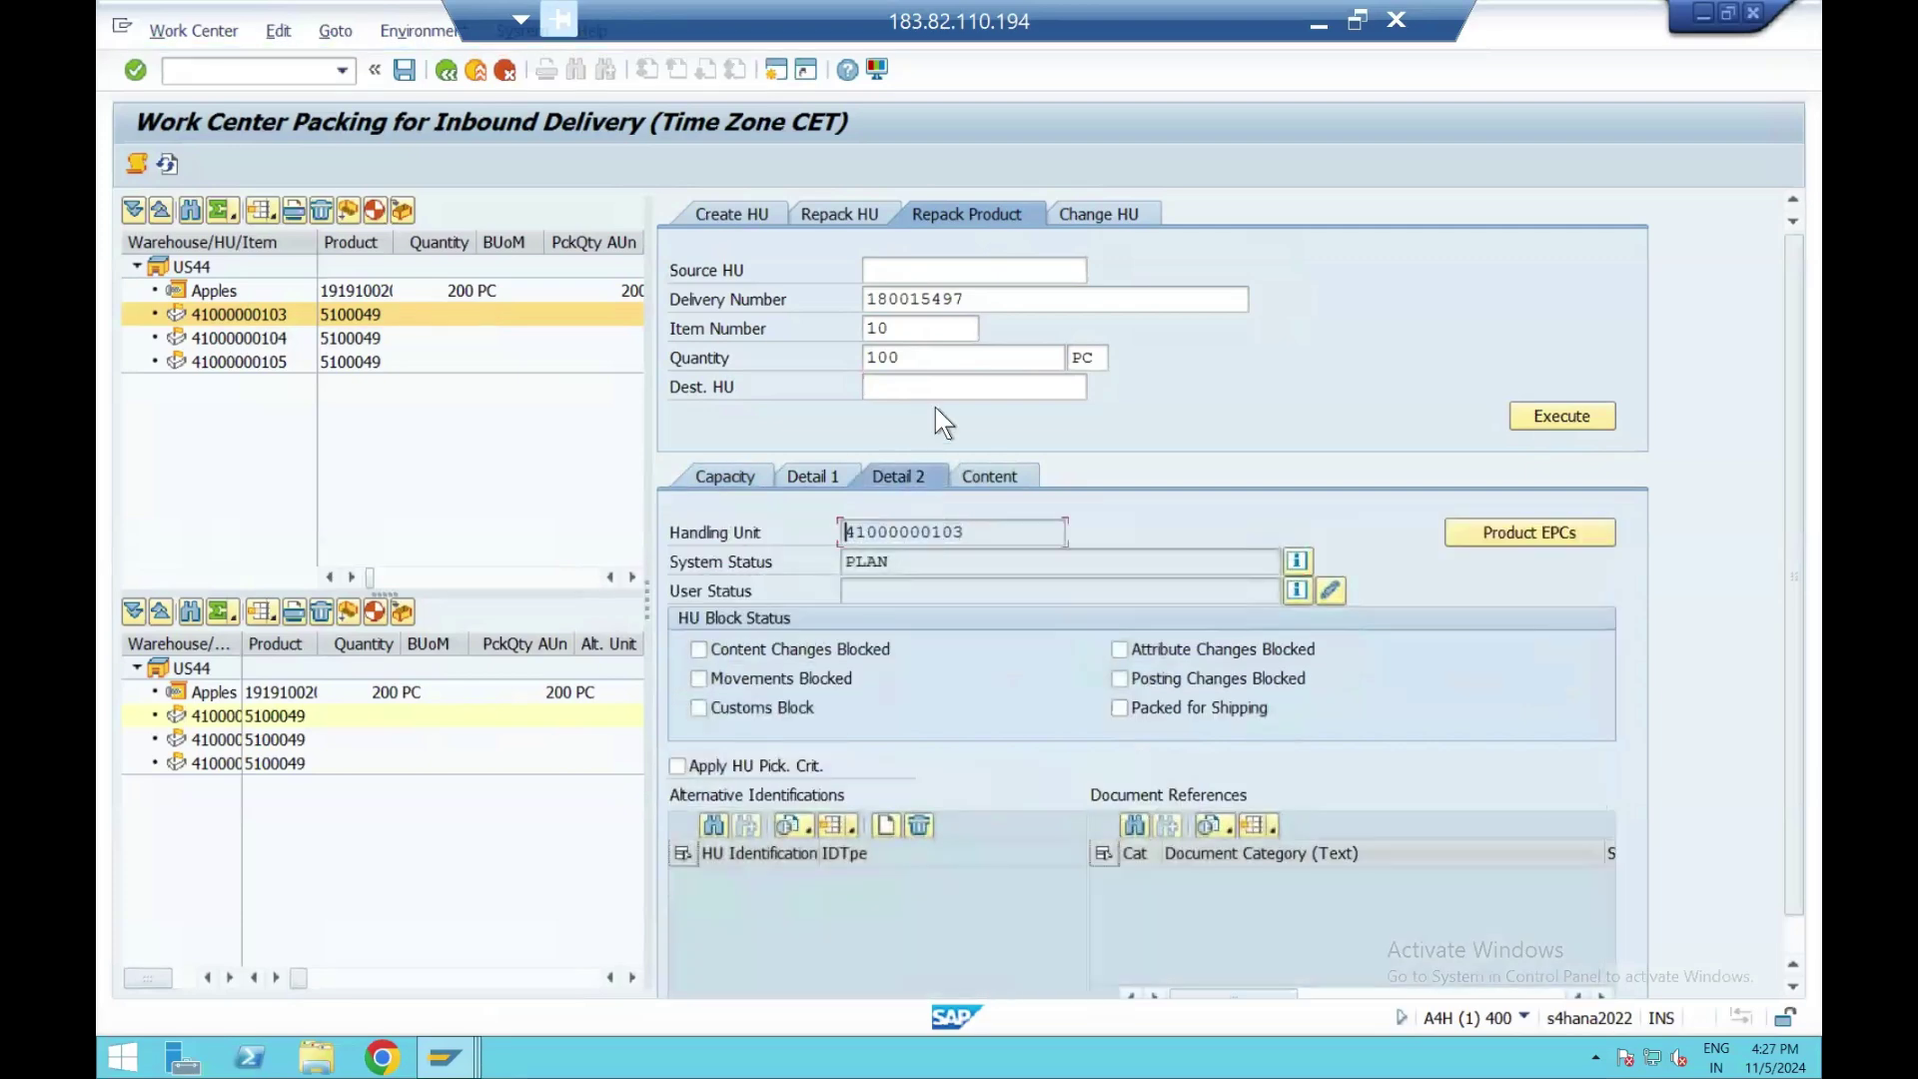
click(906, 388)
key(Return)
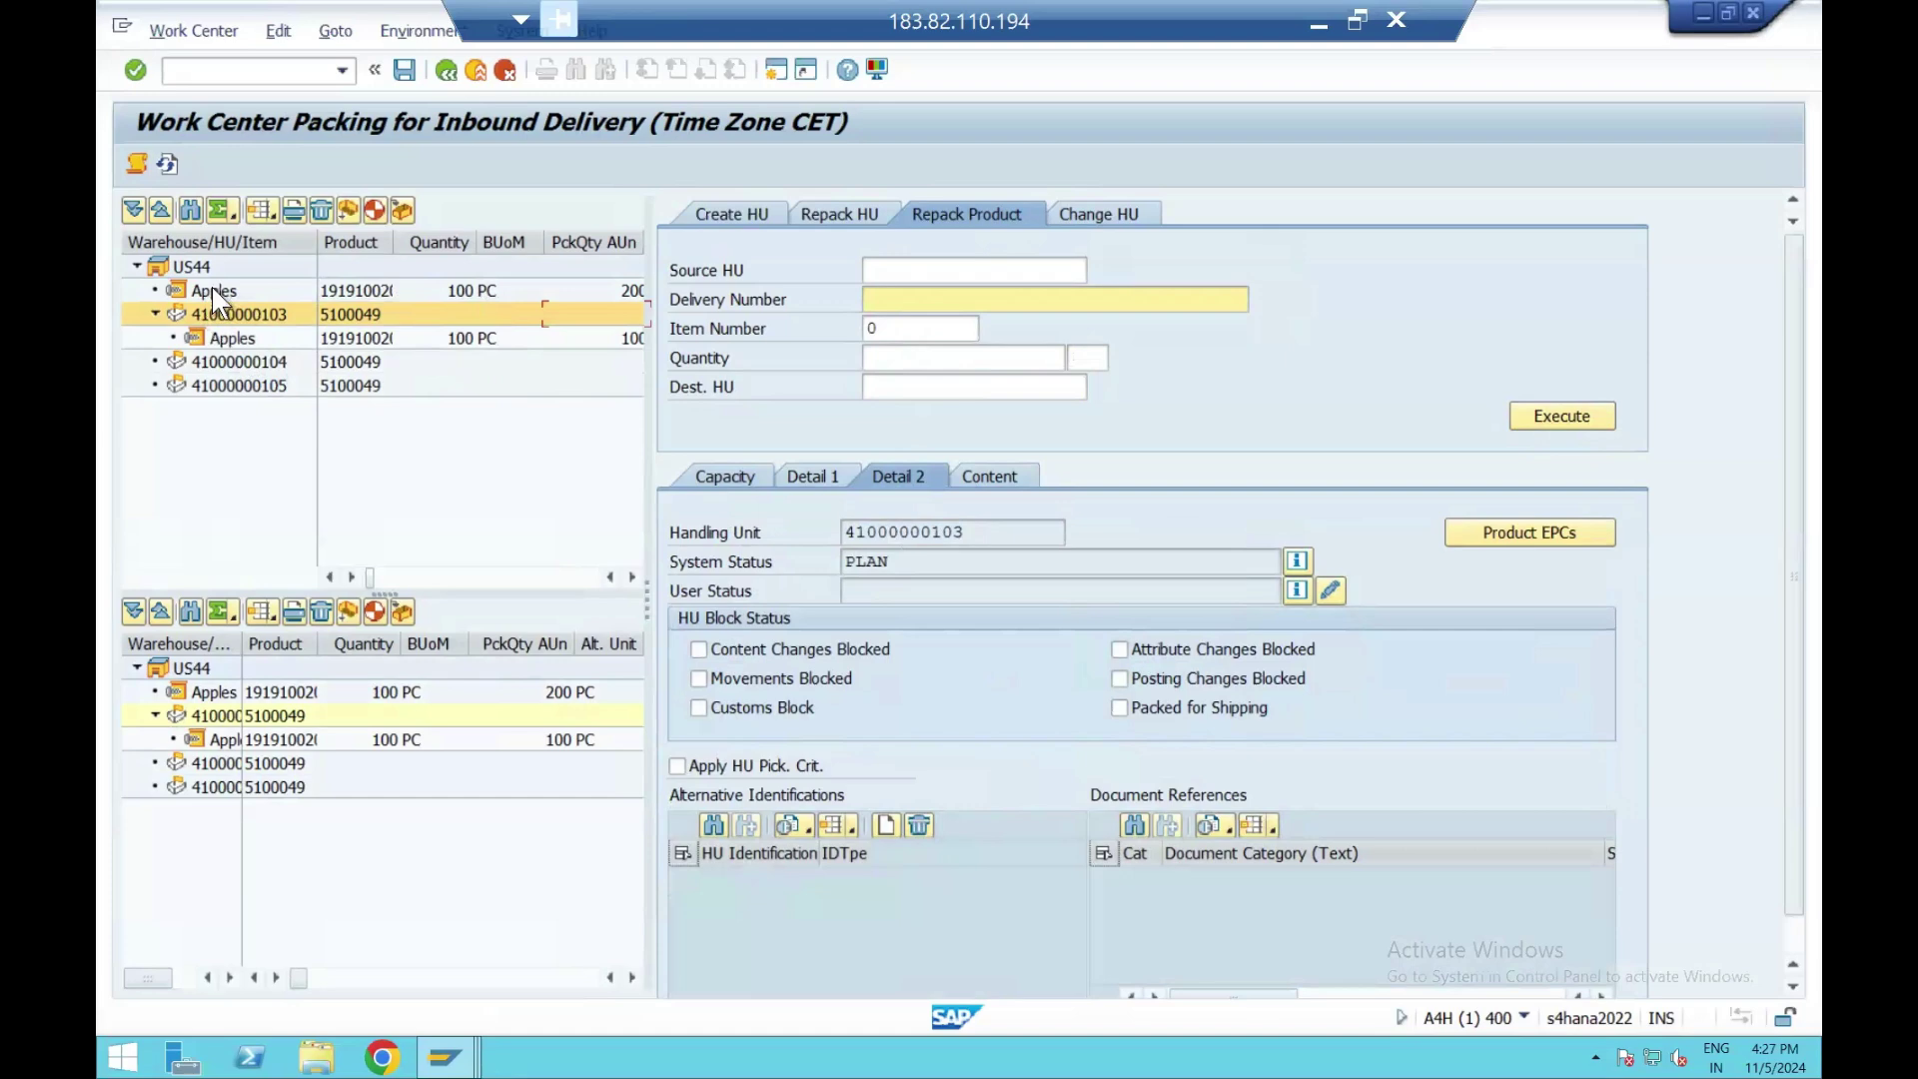
drag(212, 289, 211, 290)
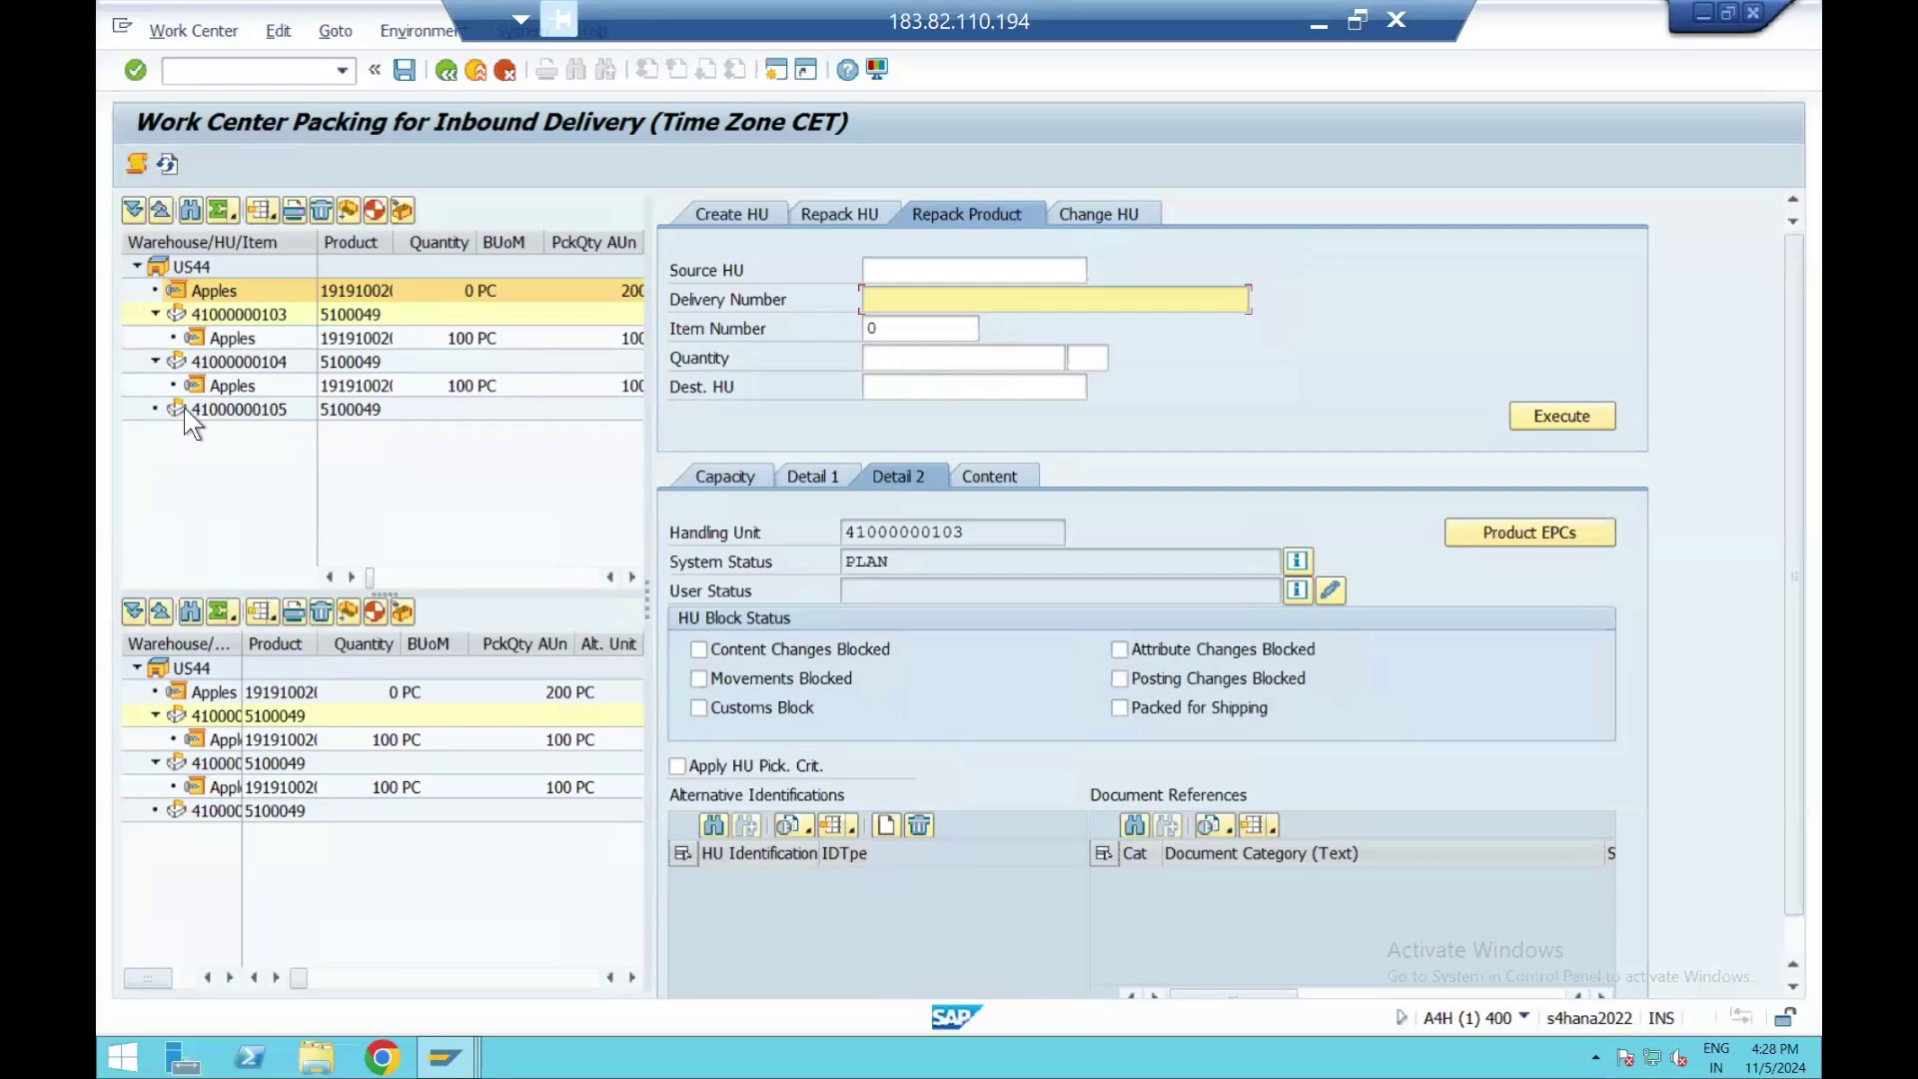
drag(185, 412, 186, 410)
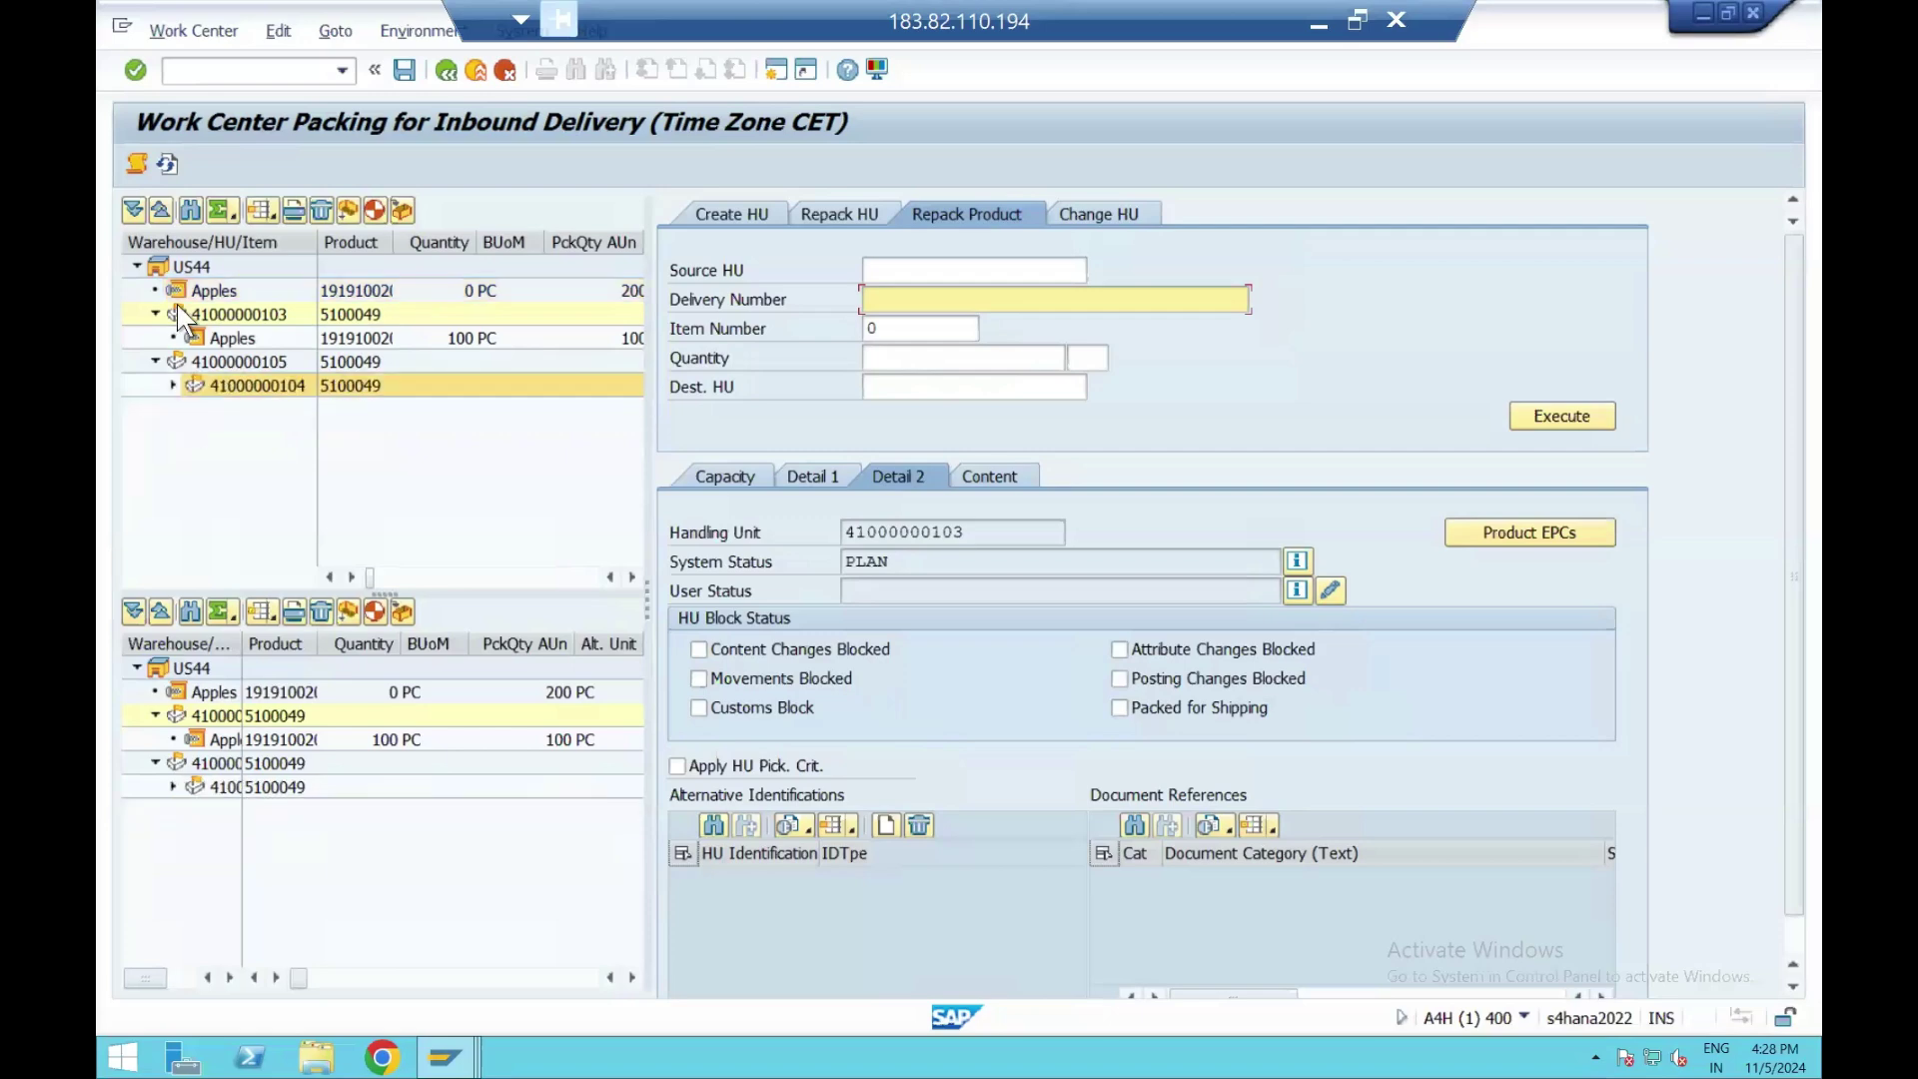
drag(177, 308, 173, 358)
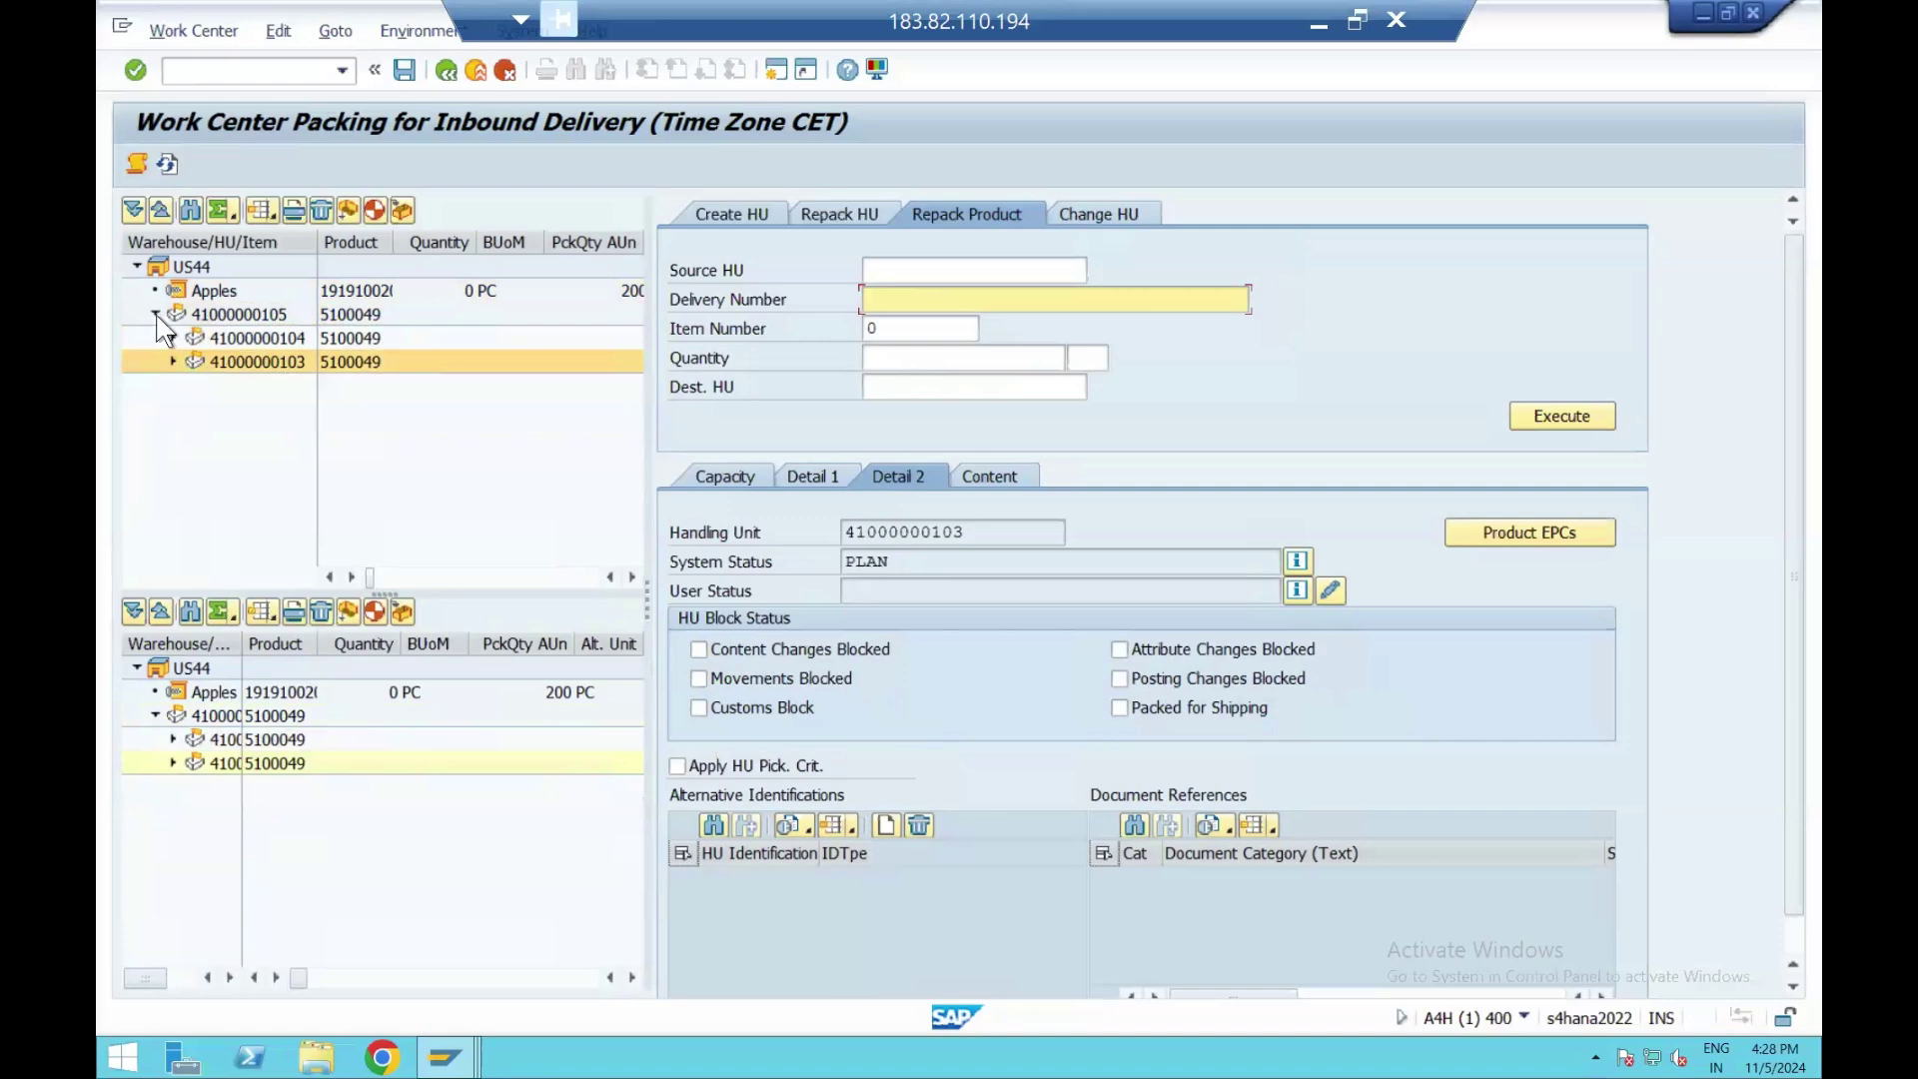
click(156, 315)
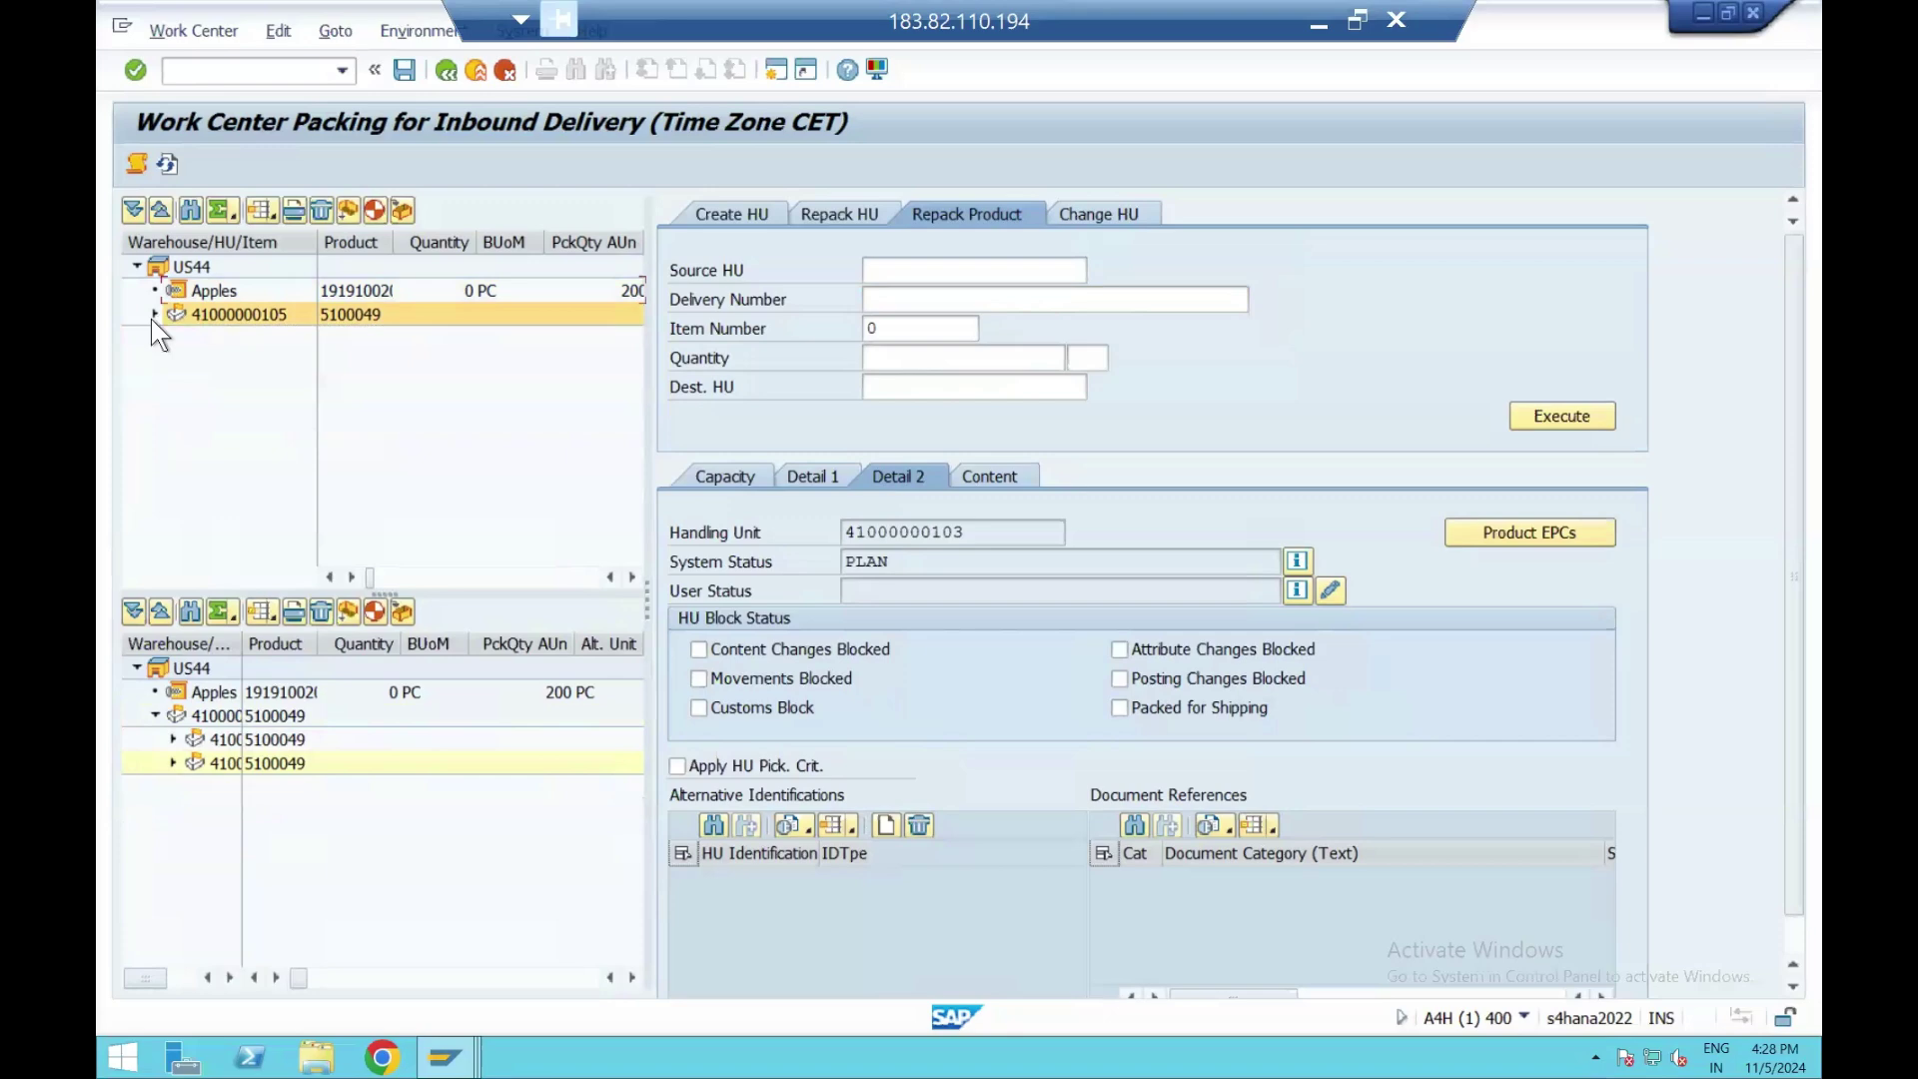
click(154, 316)
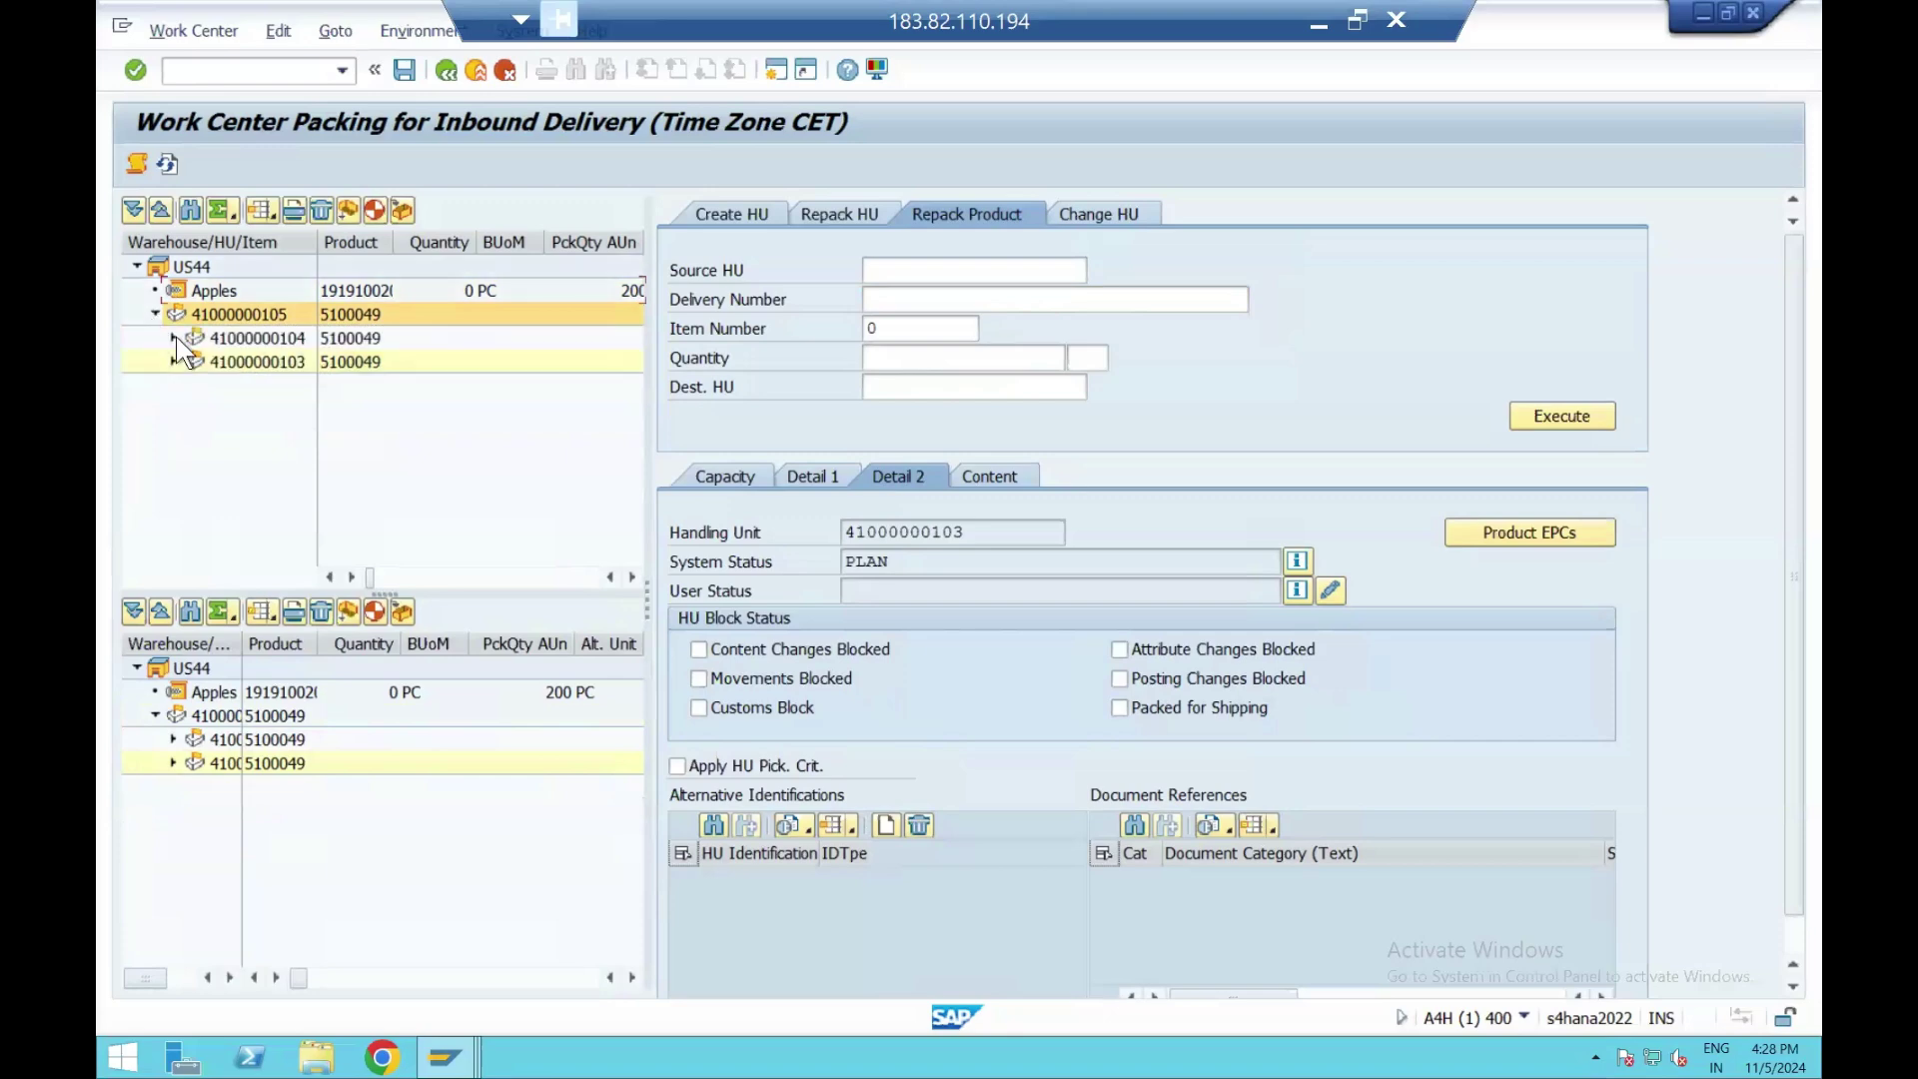
click(173, 339)
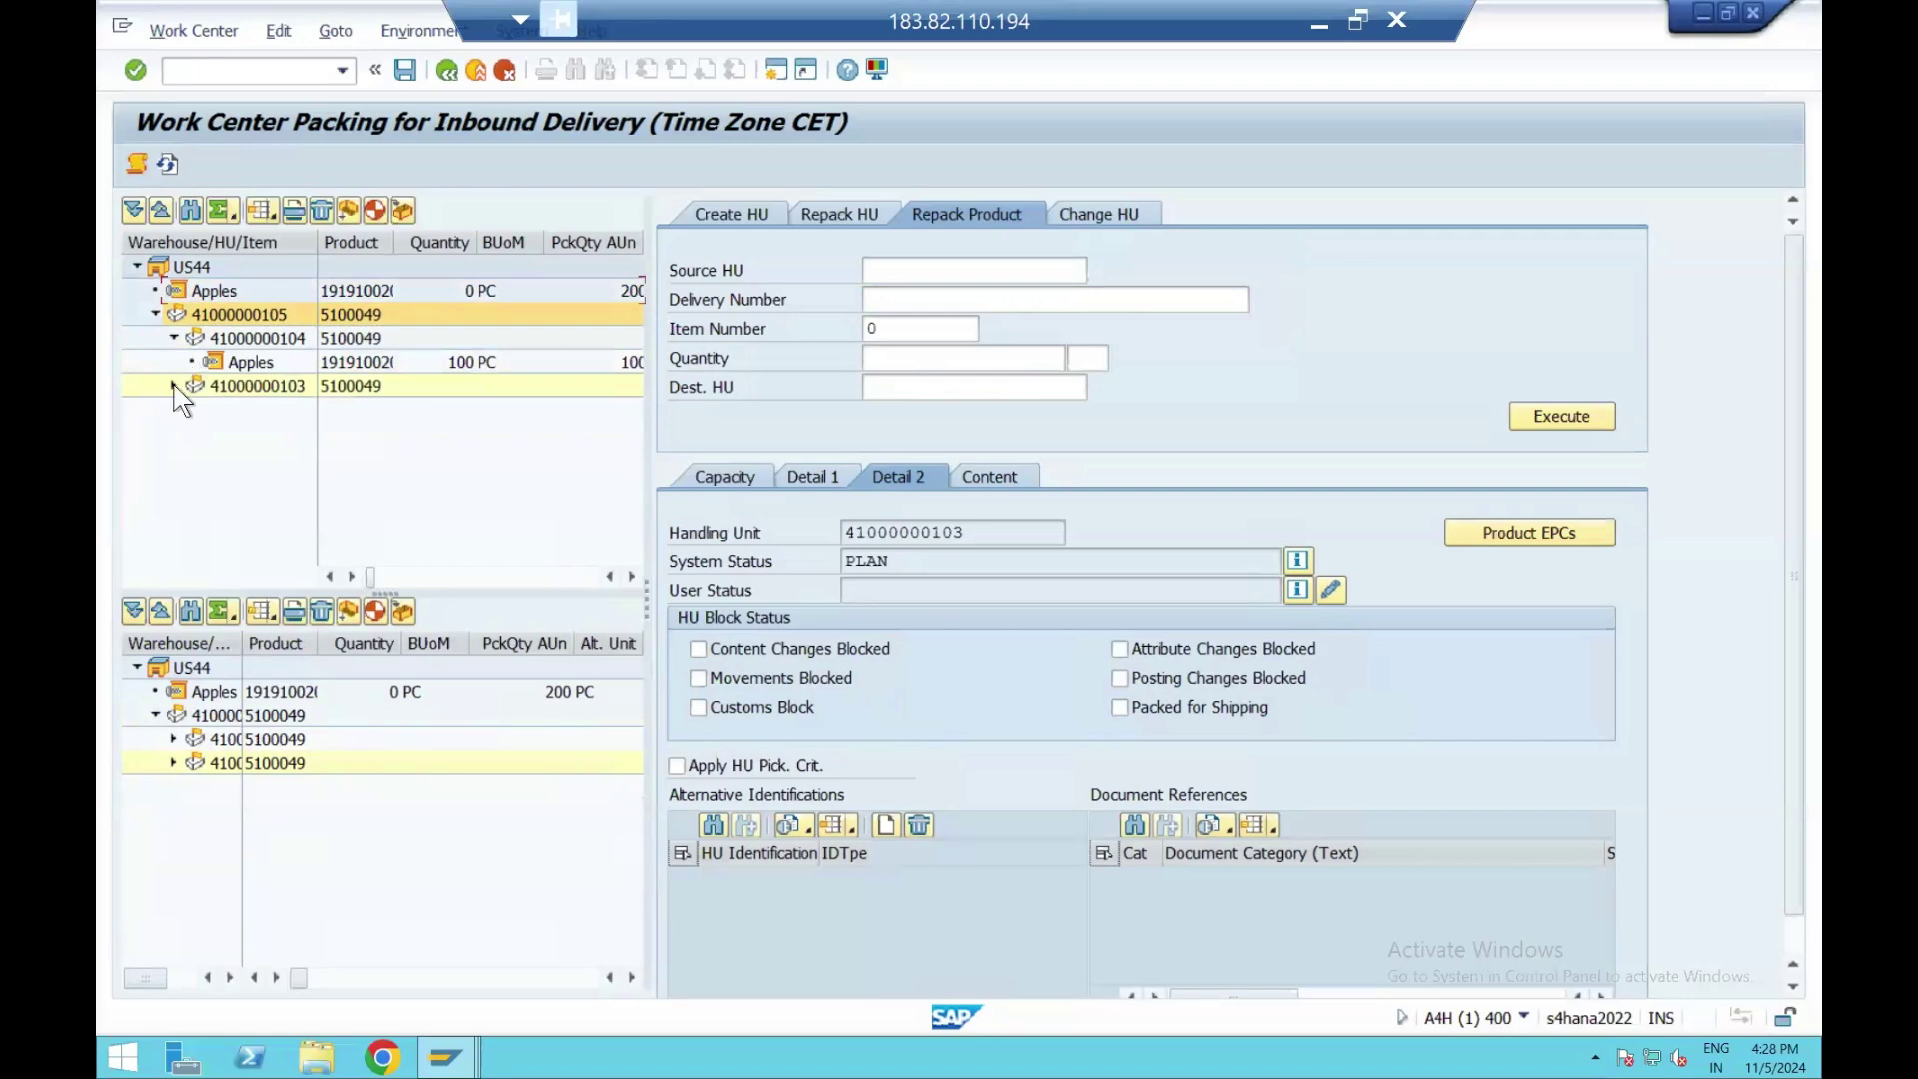
click(174, 387)
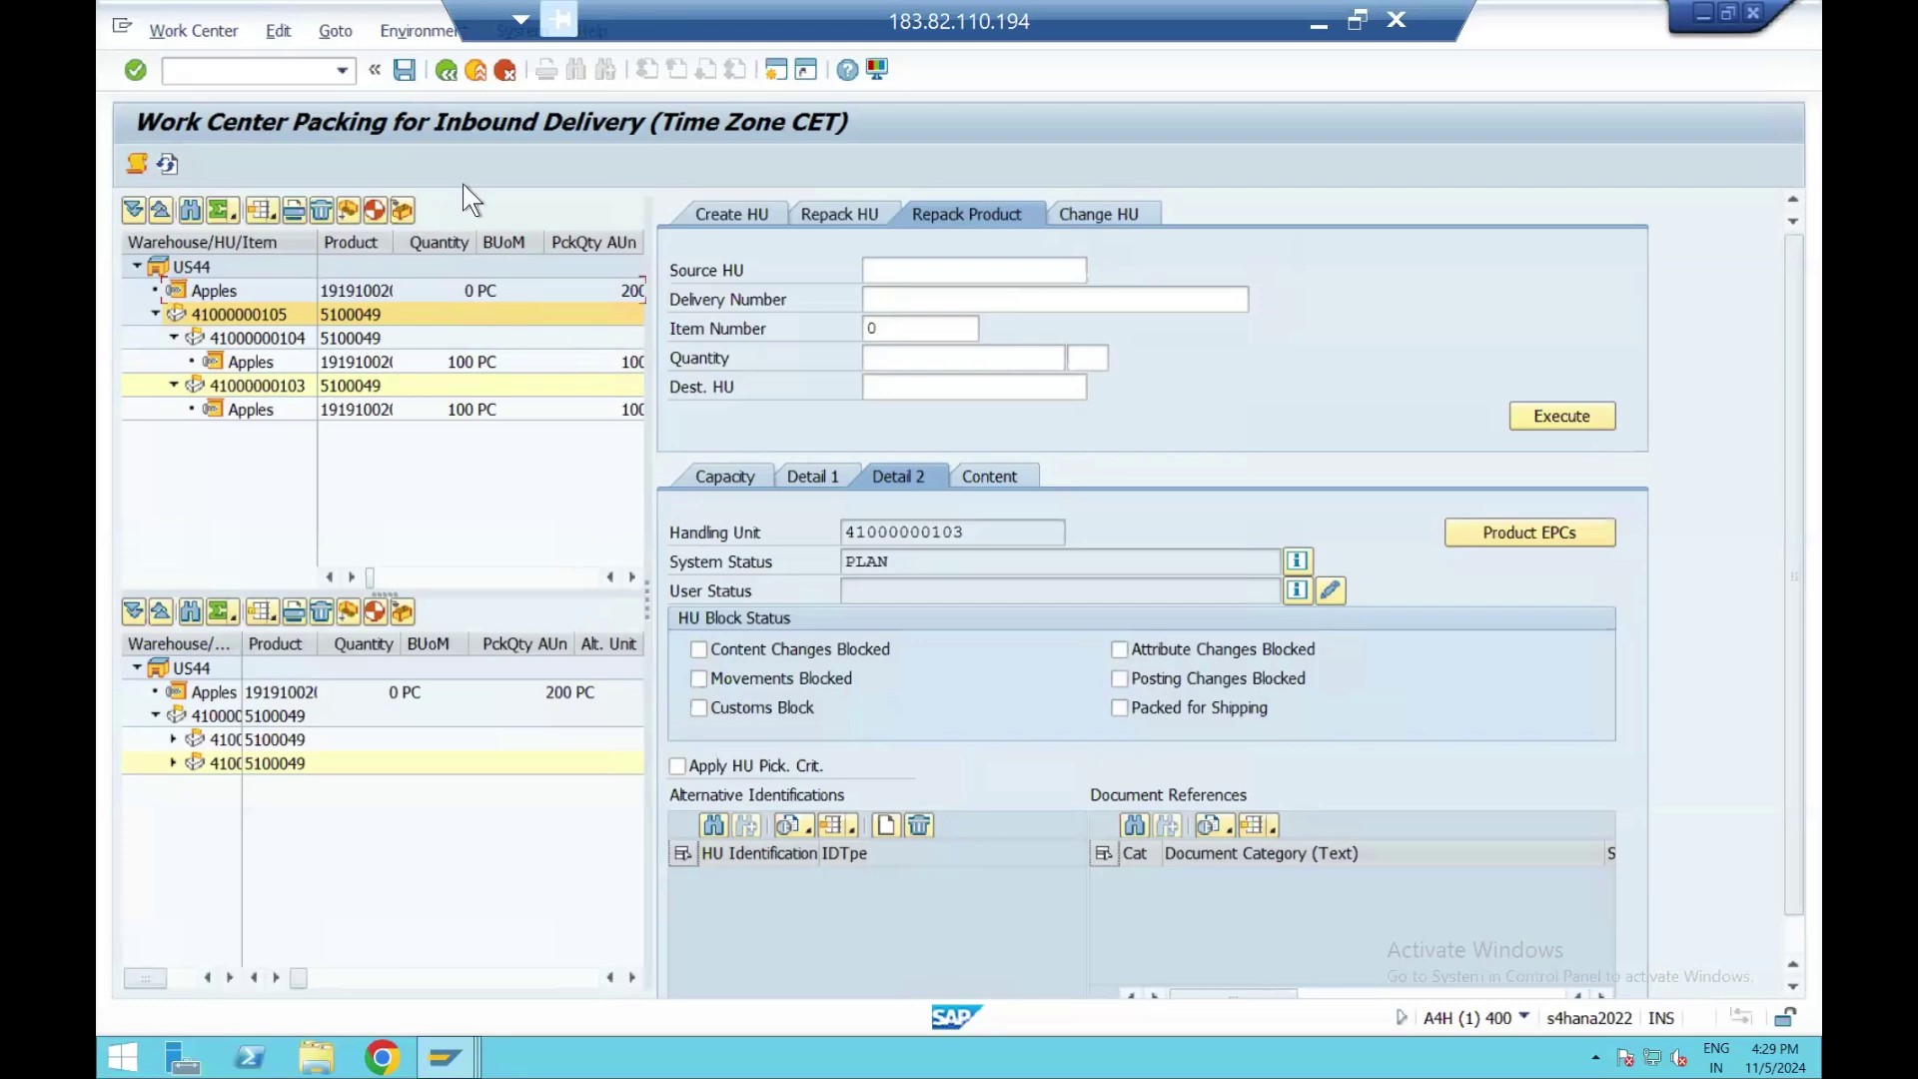
click(401, 76)
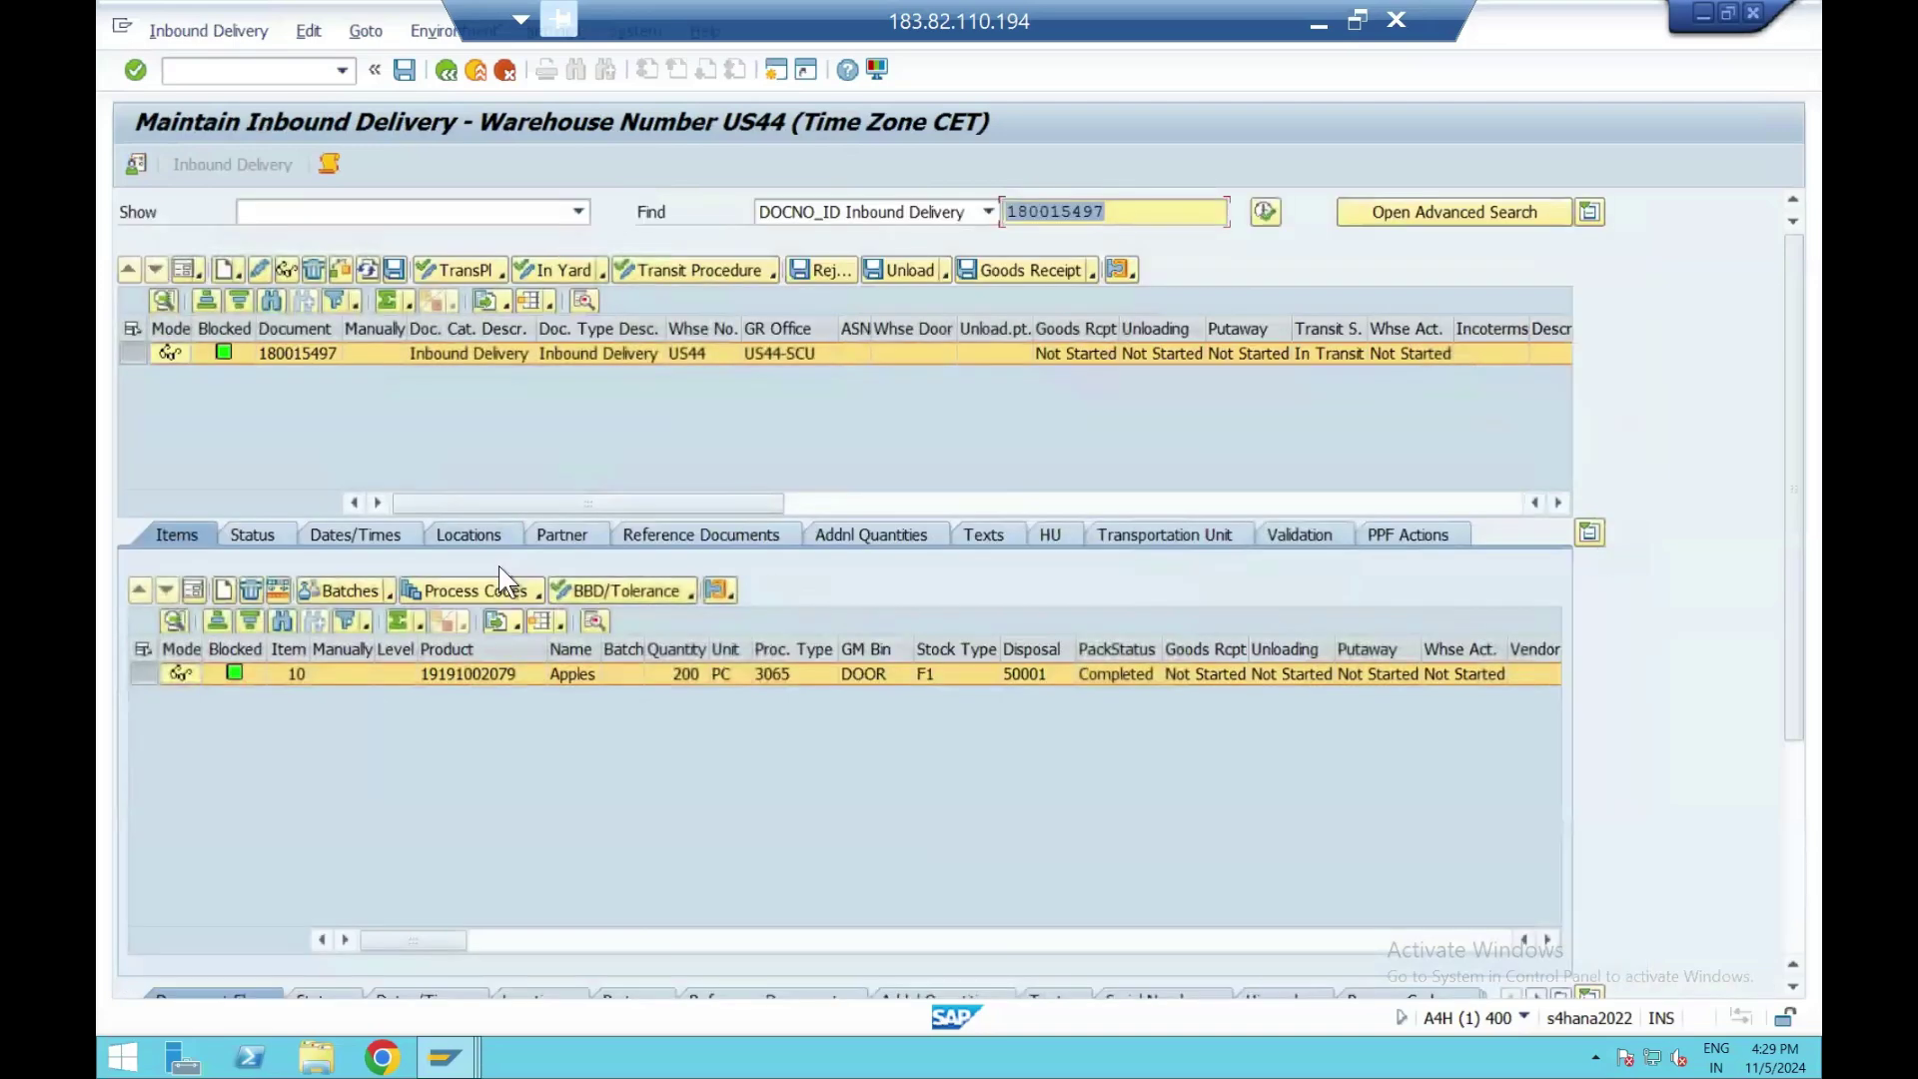
click(1048, 539)
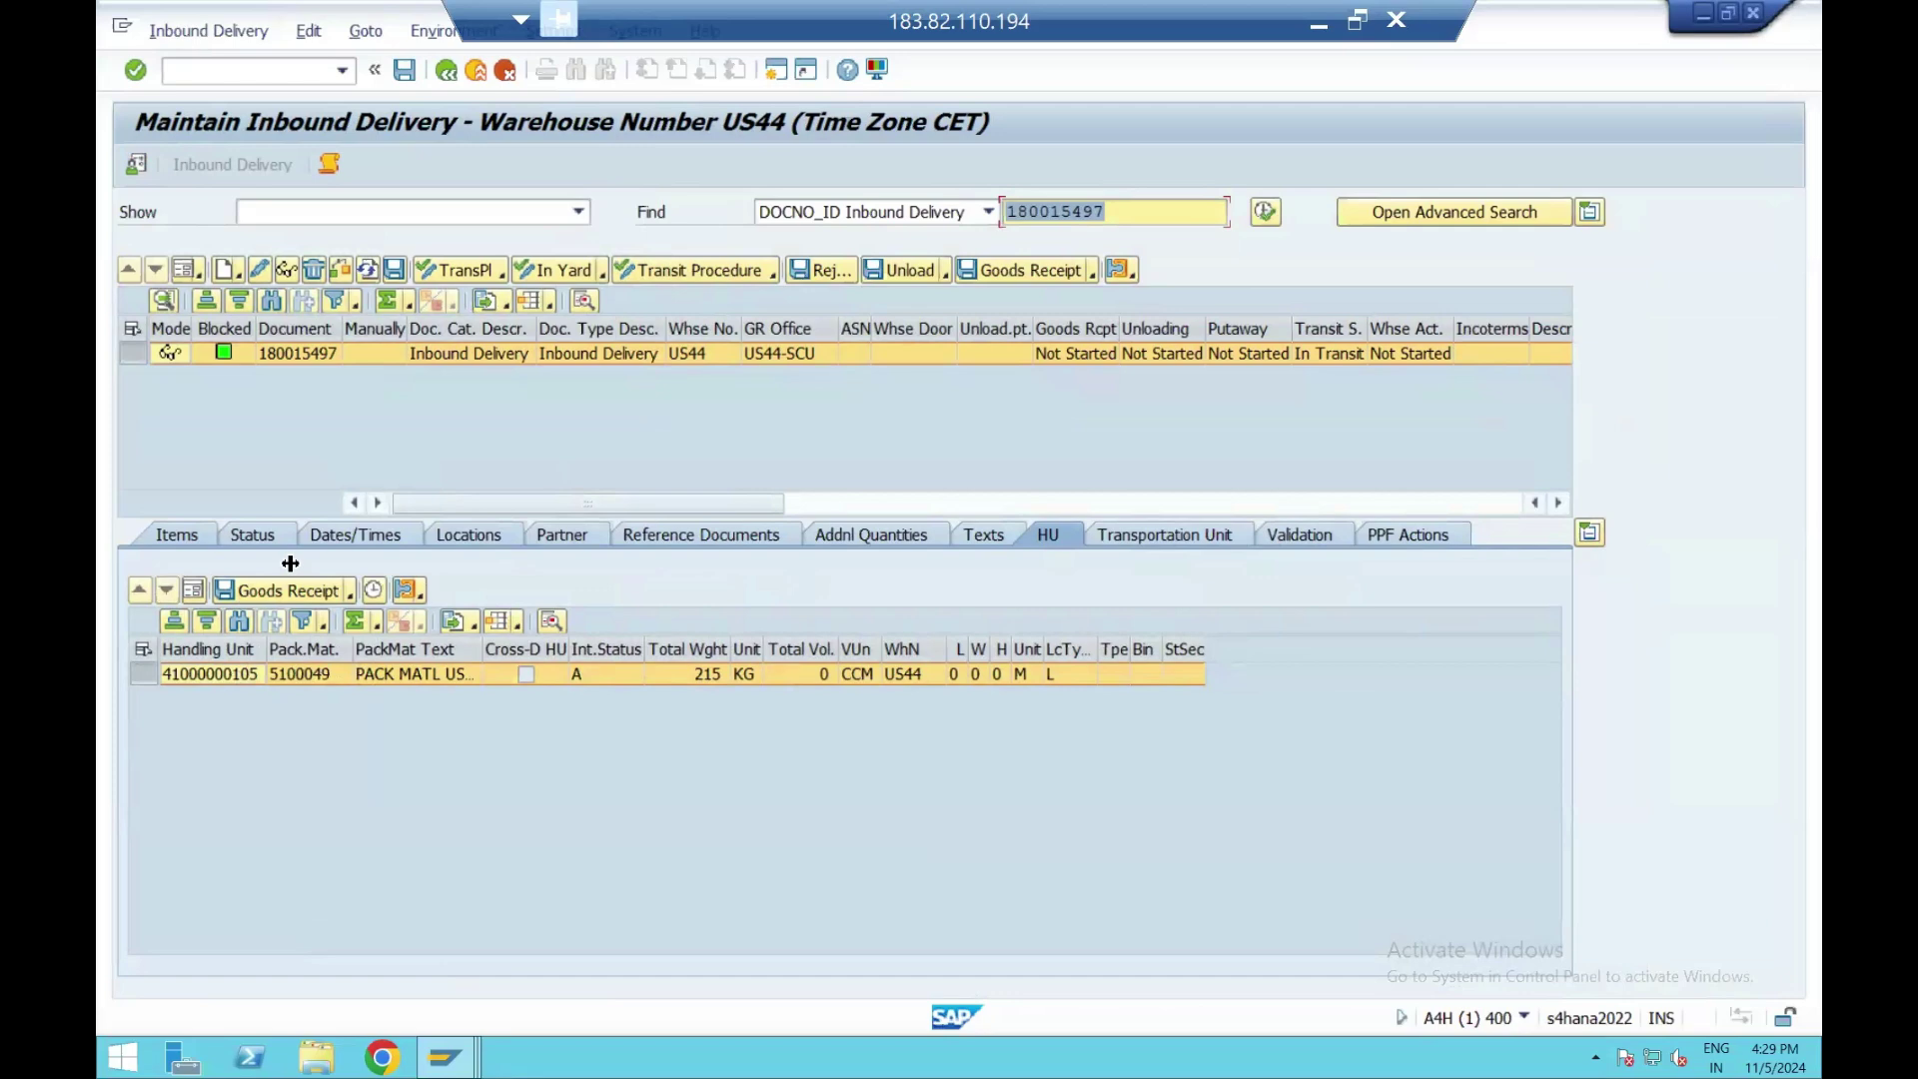
click(205, 31)
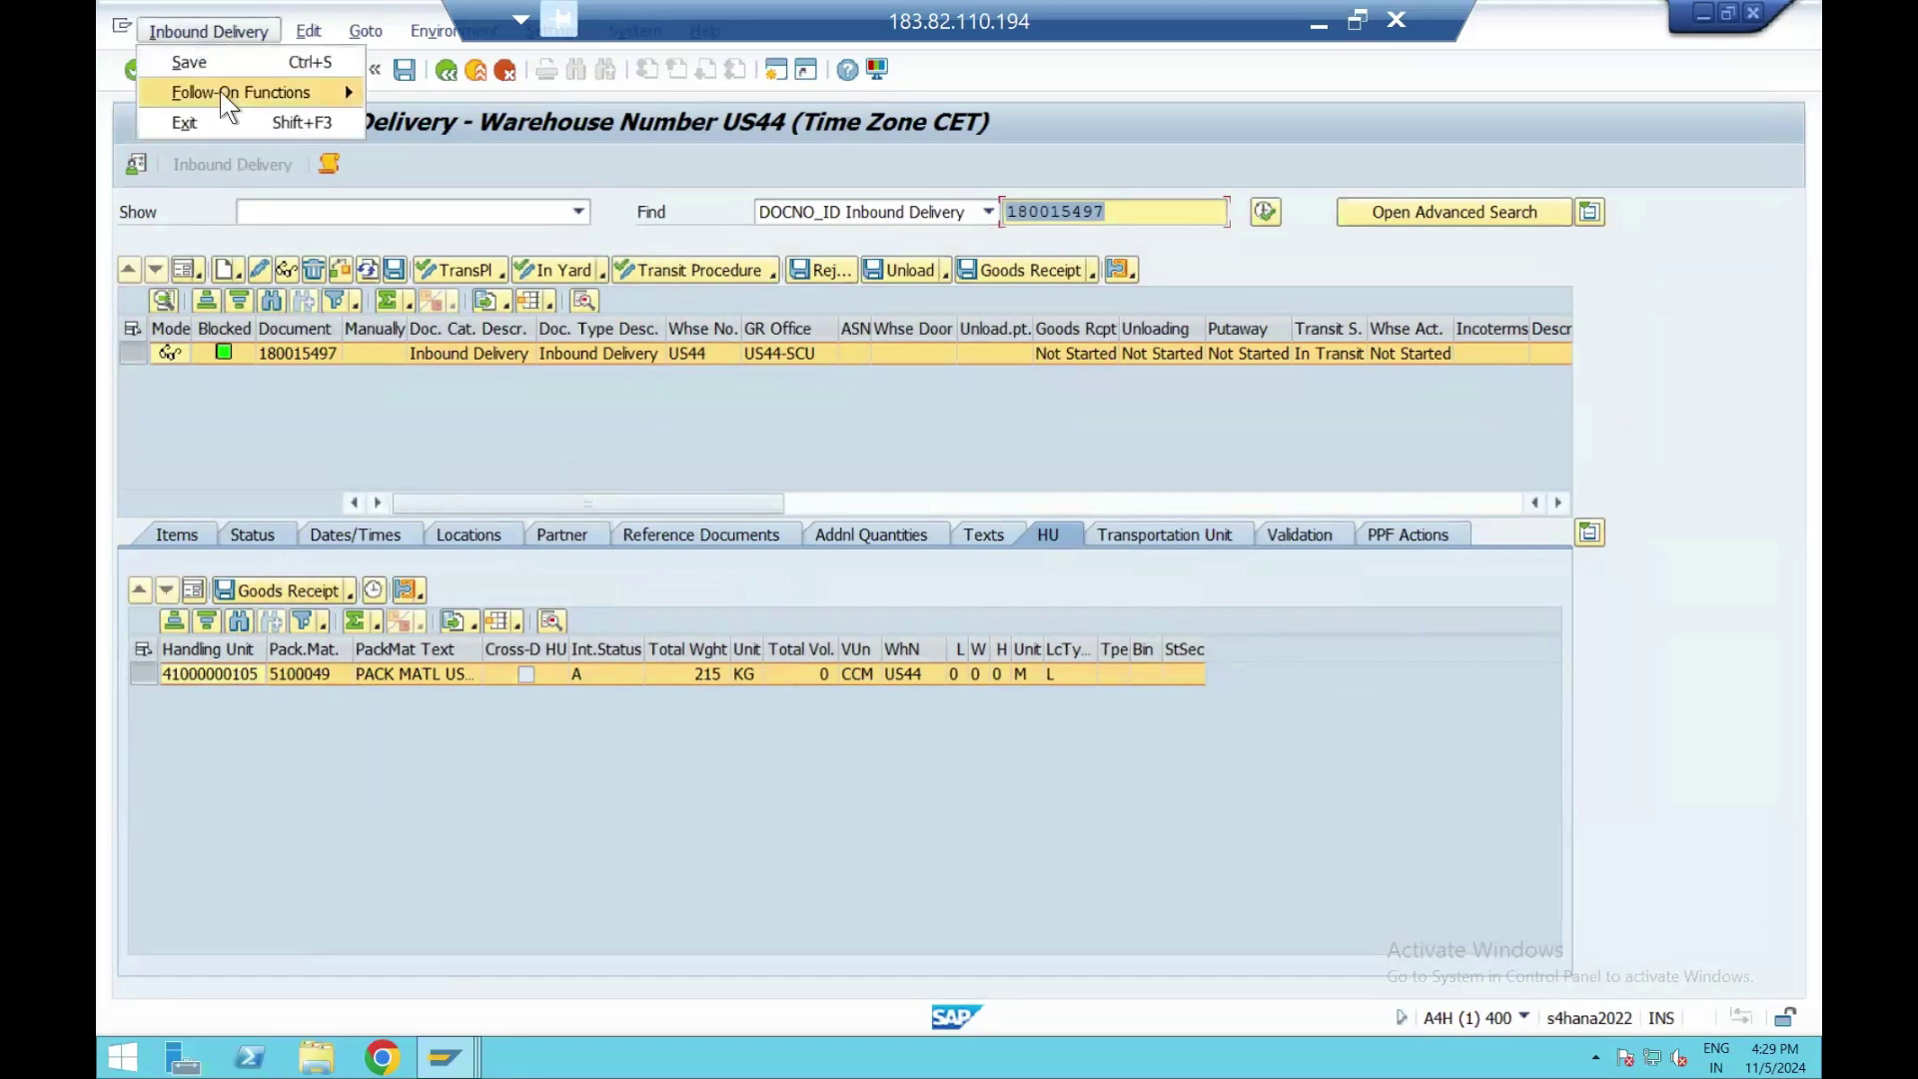
mouse_move(222, 95)
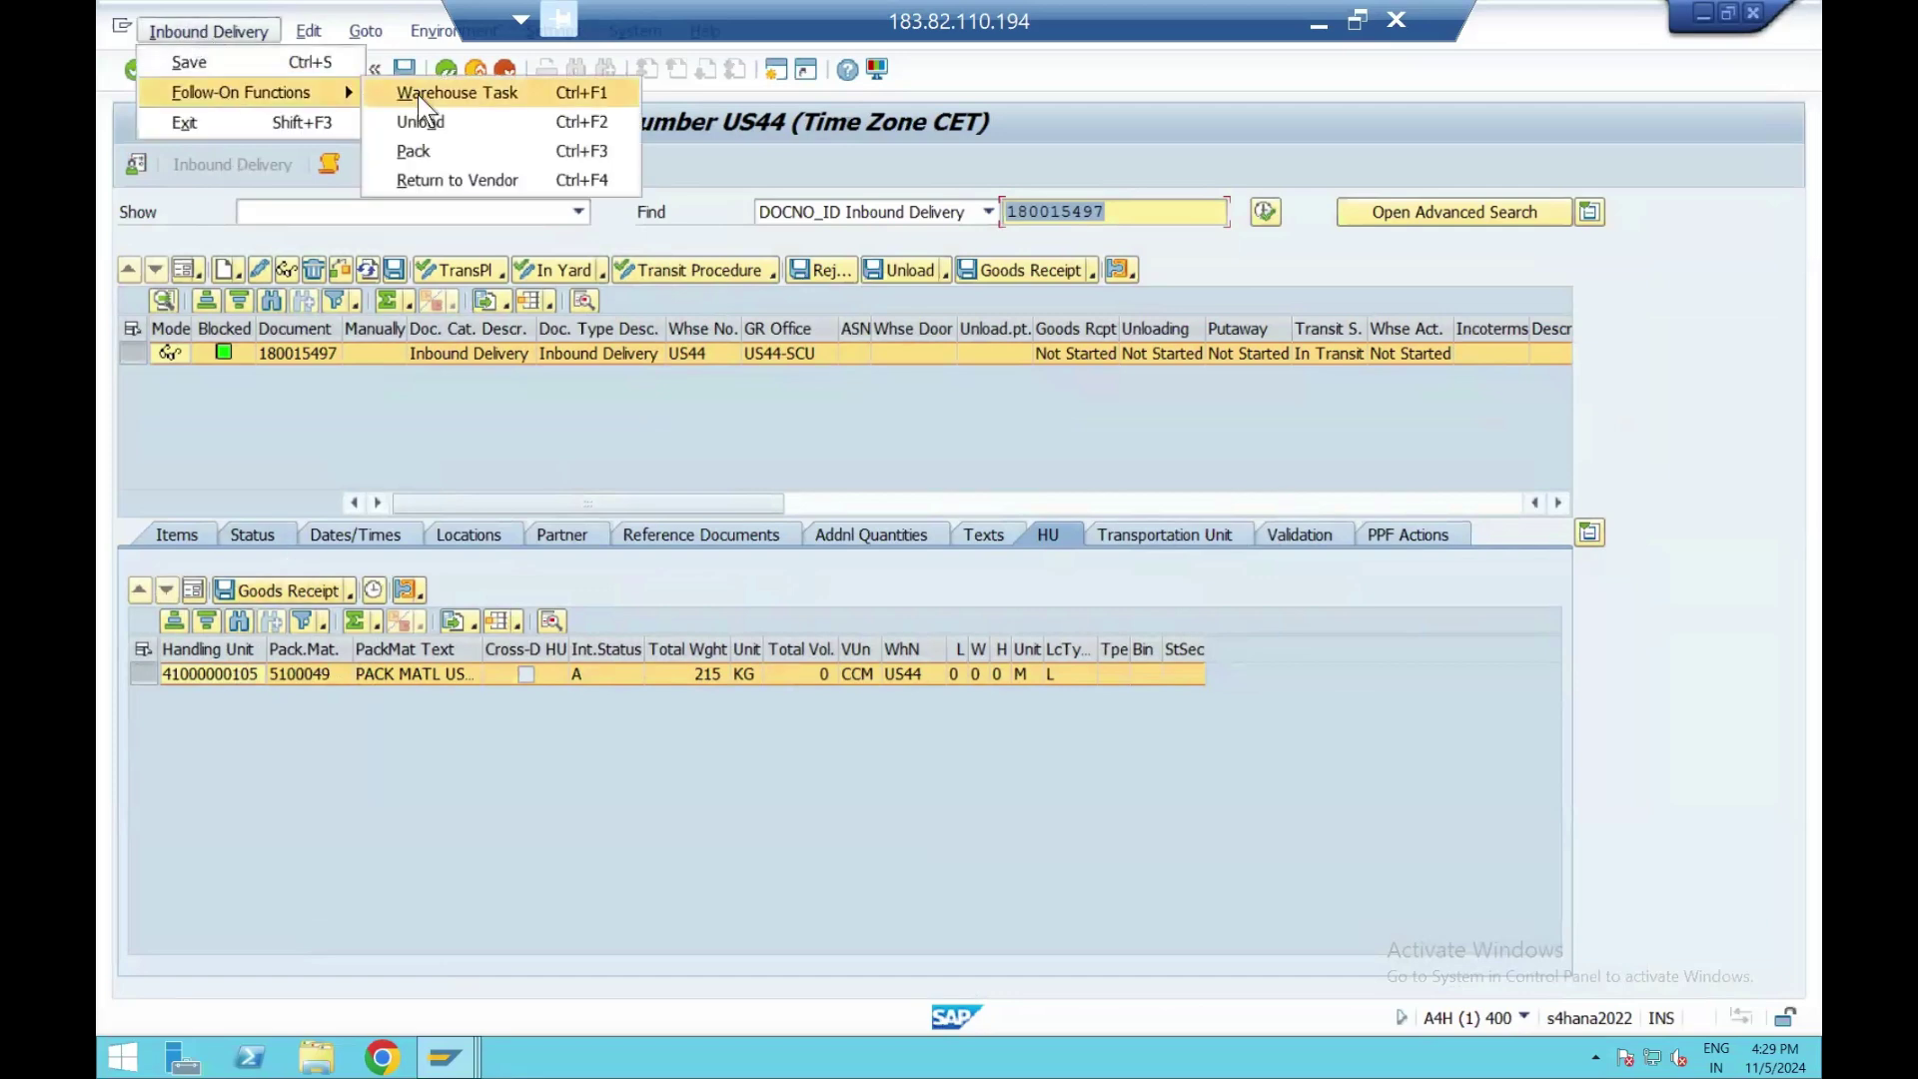
click(420, 94)
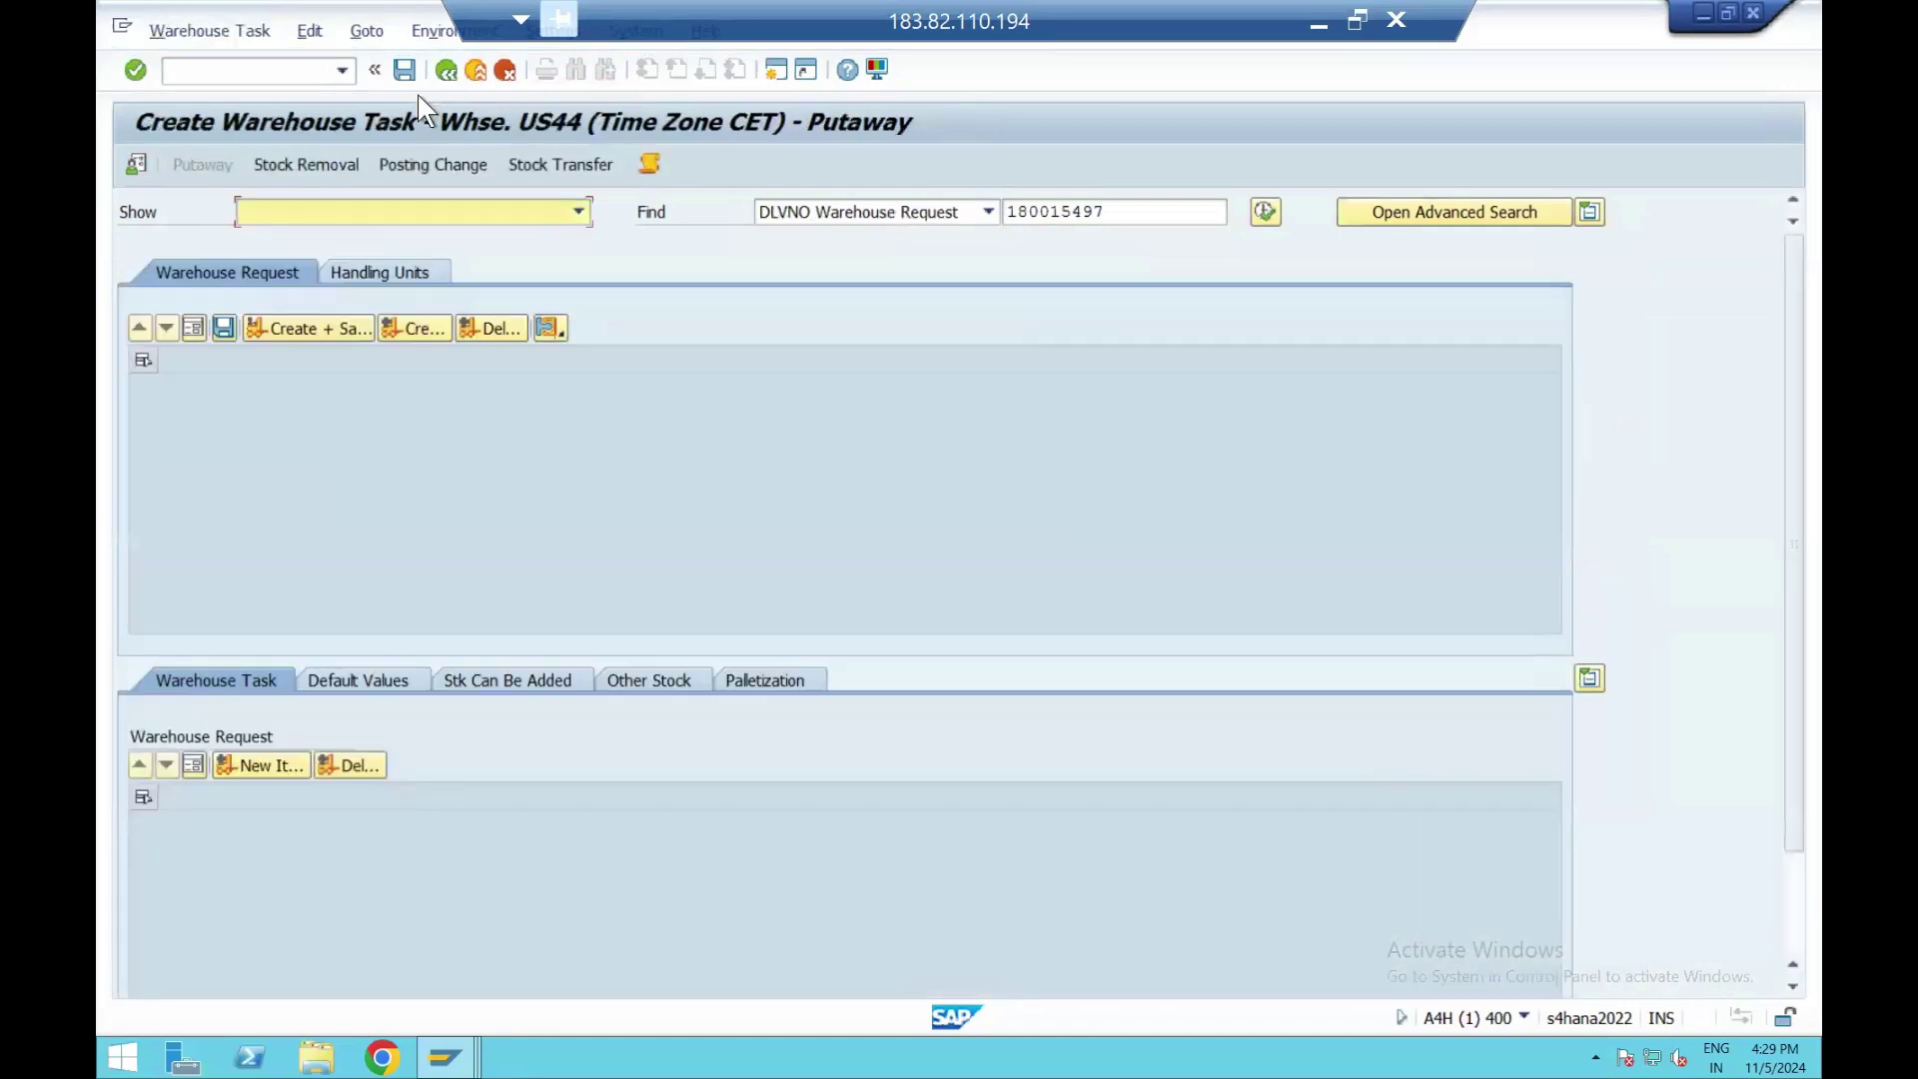
click(385, 272)
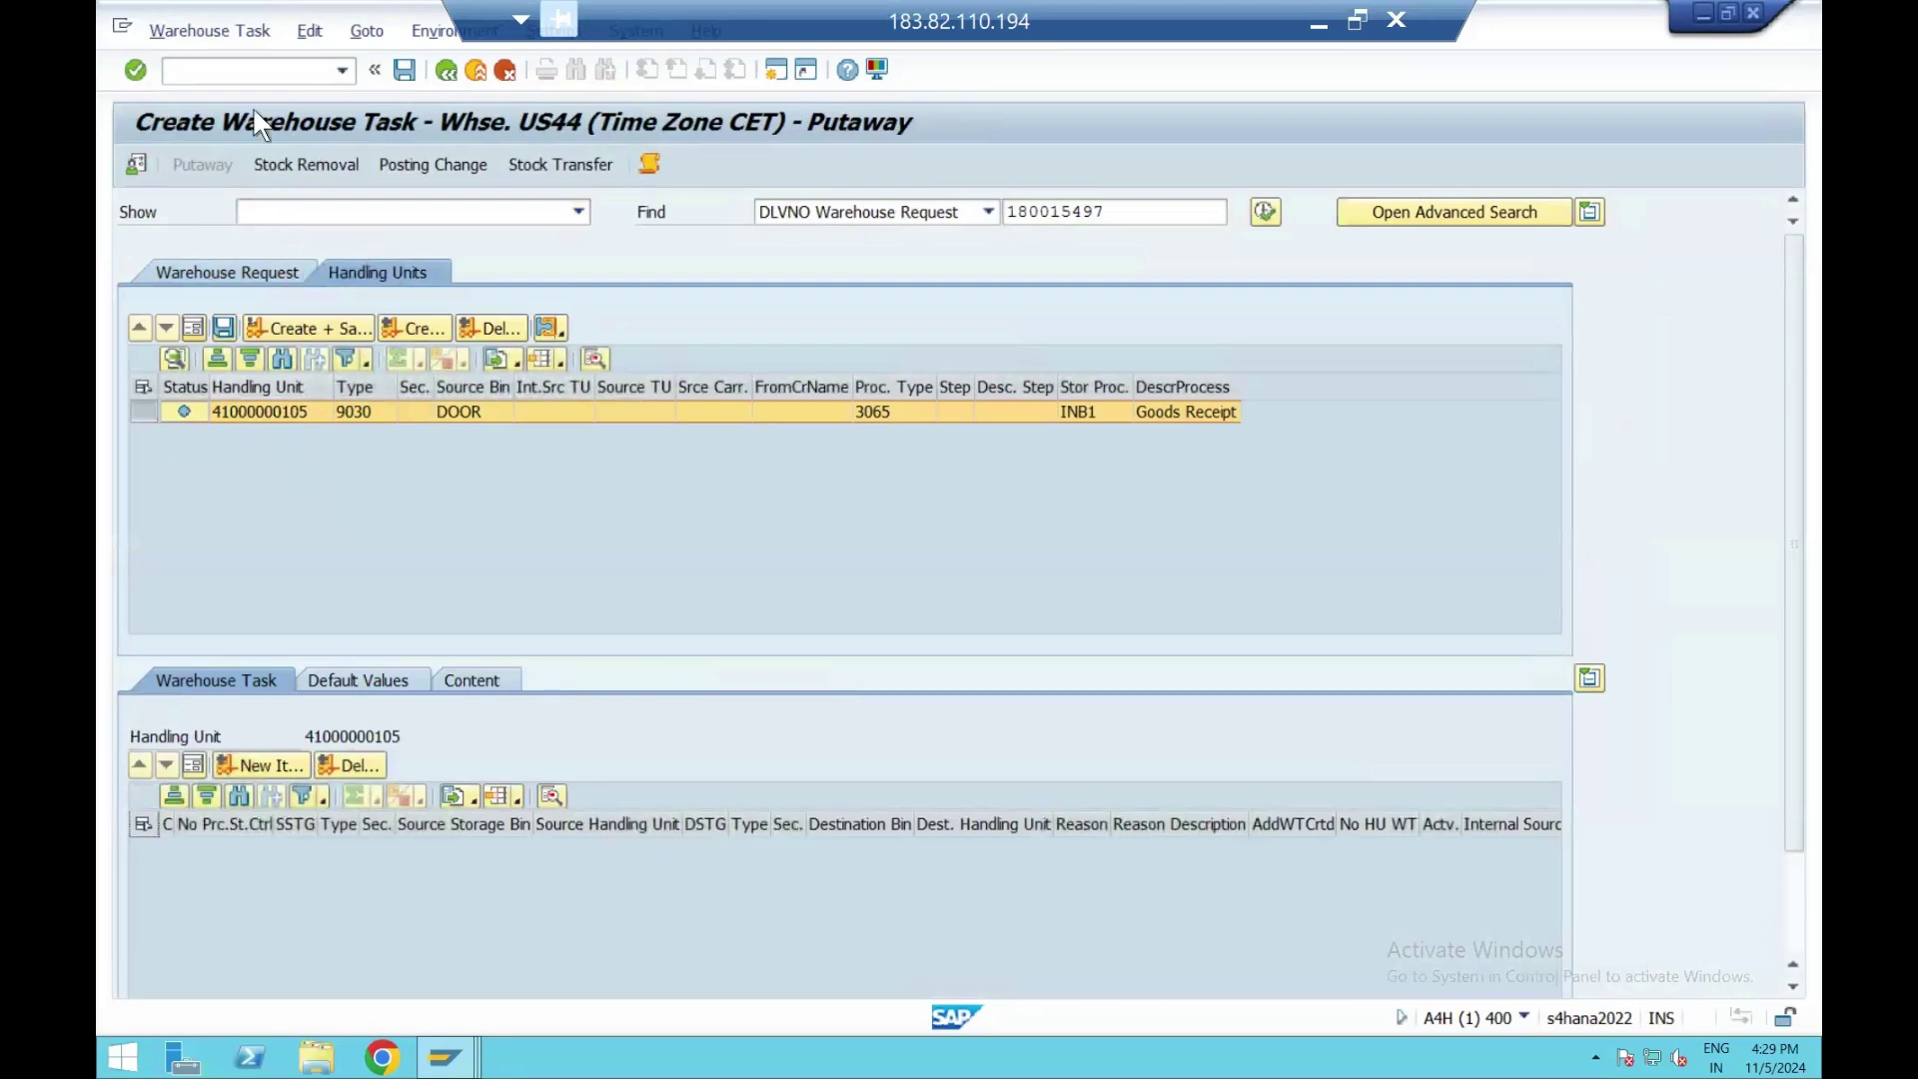
click(302, 327)
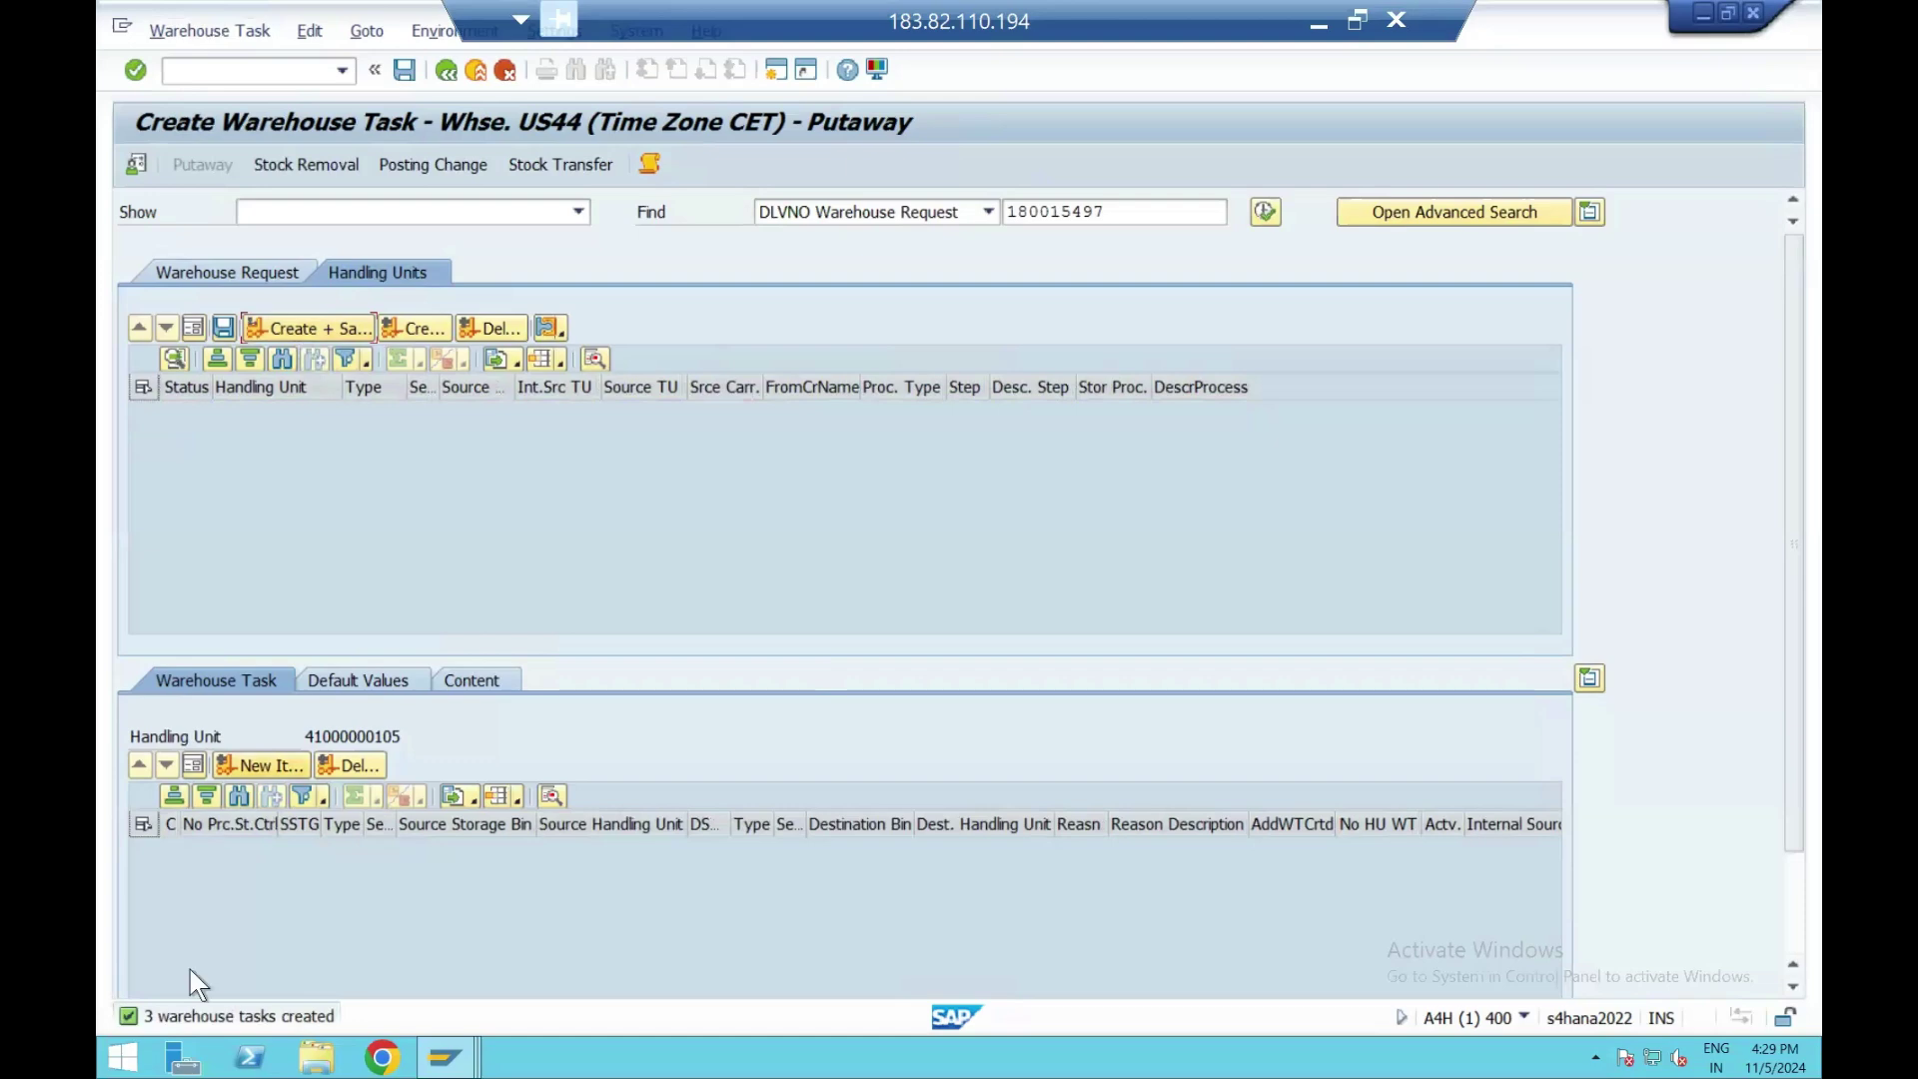
Open the confirmation of the created putaway tasks, and confirm and save the open warehouse order.
click(212, 31)
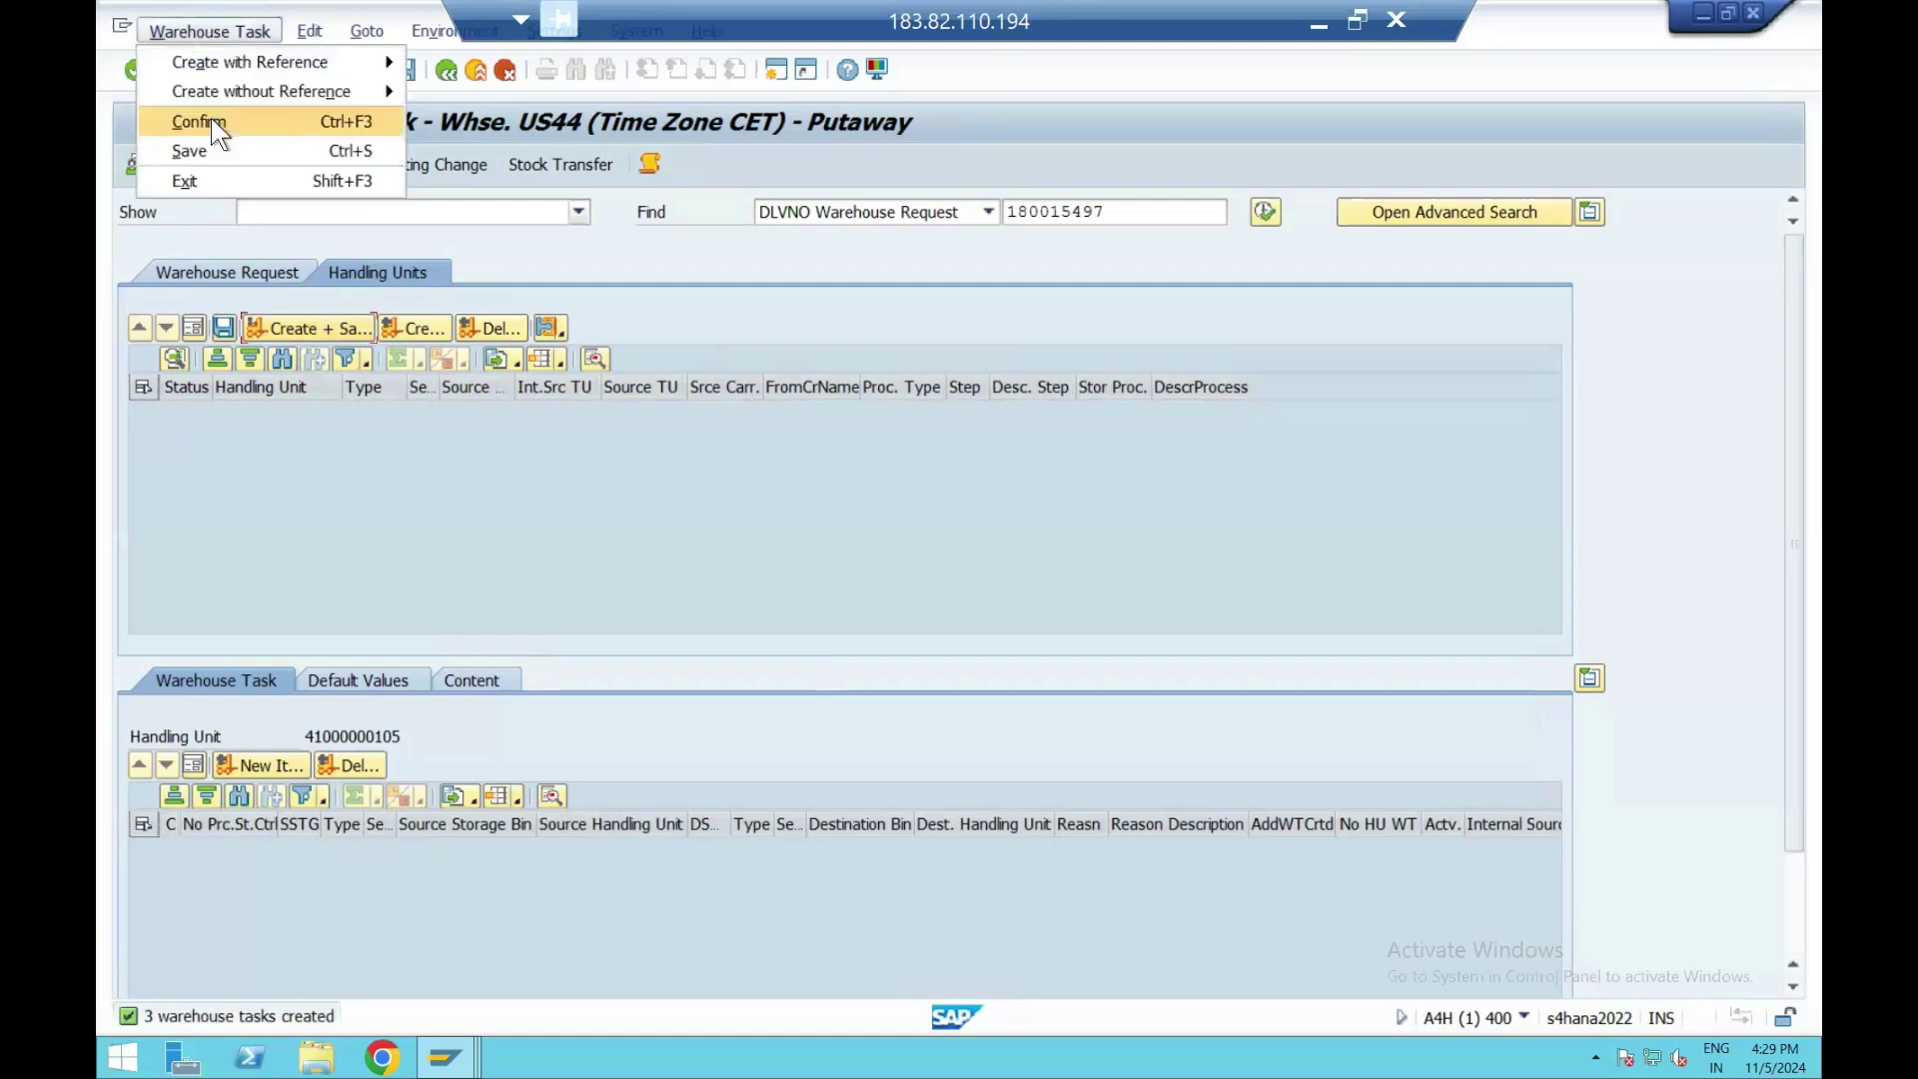
click(212, 125)
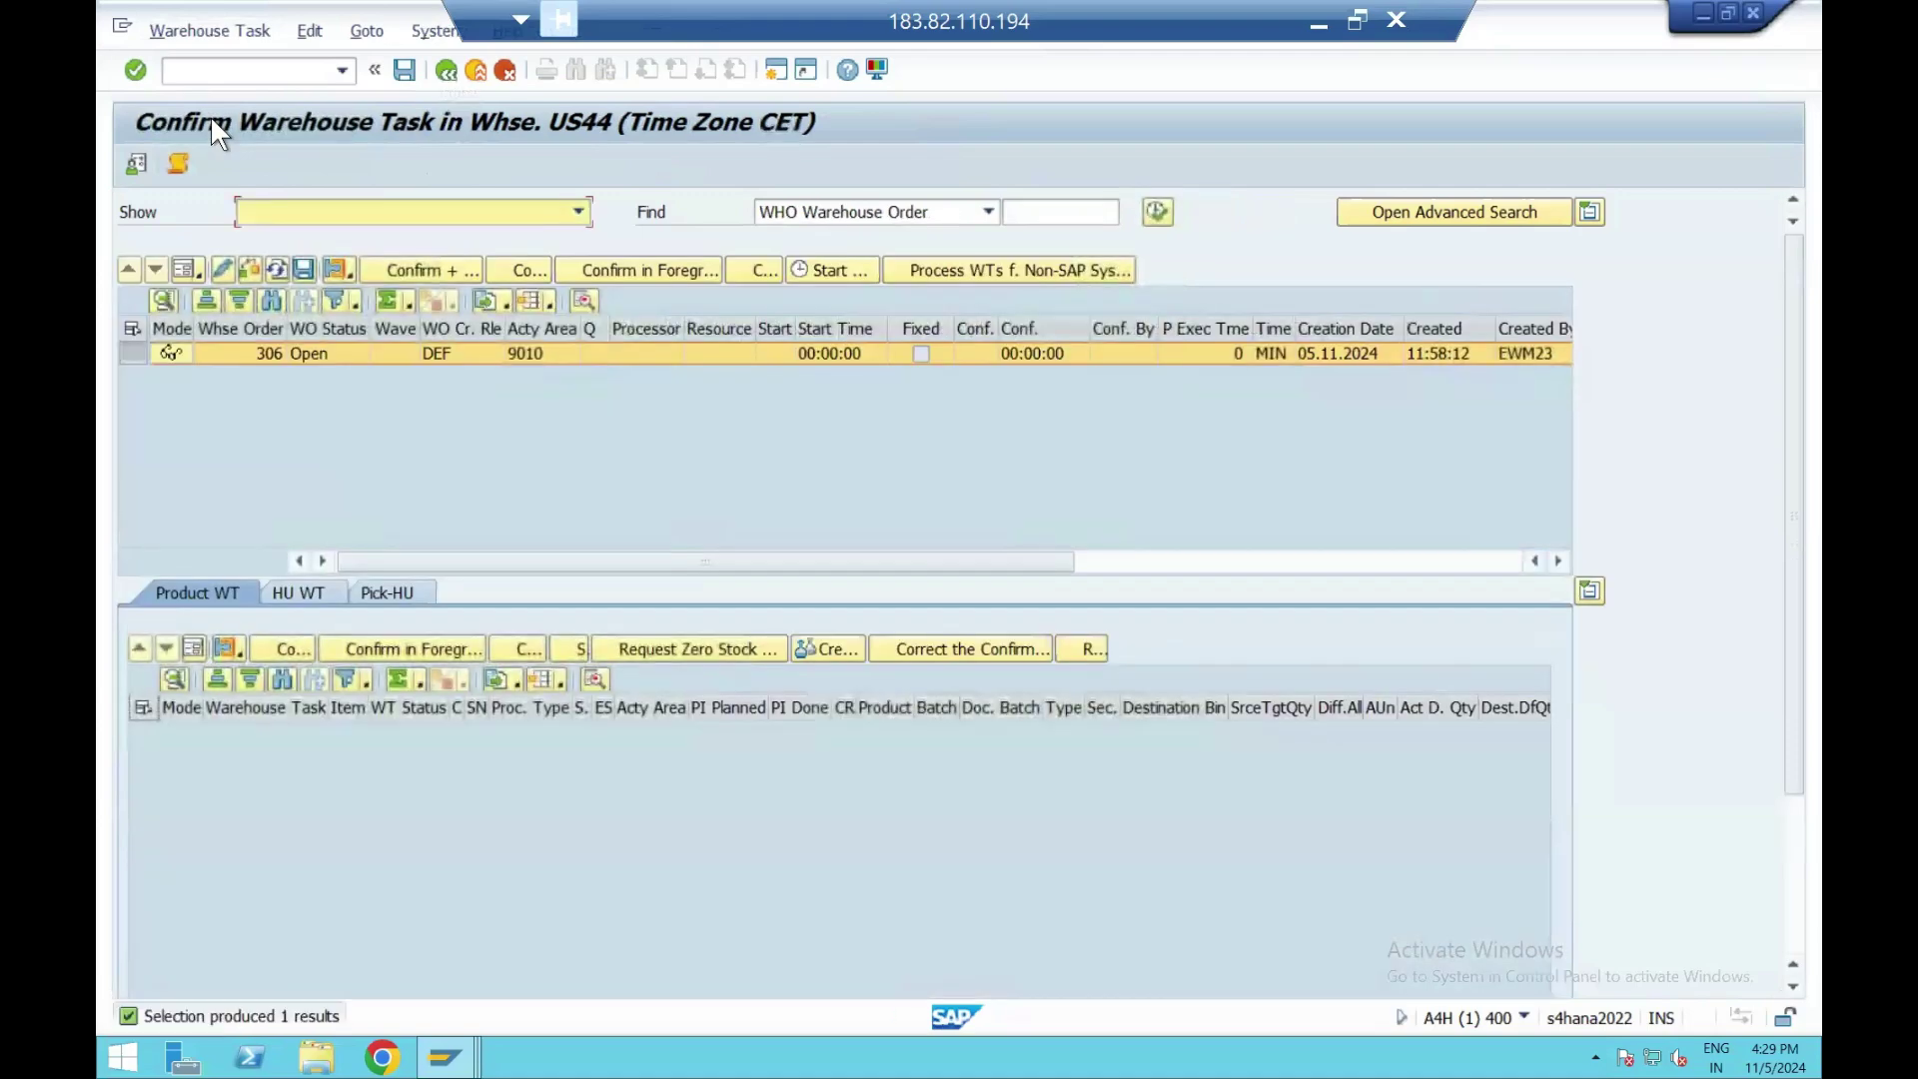
click(420, 271)
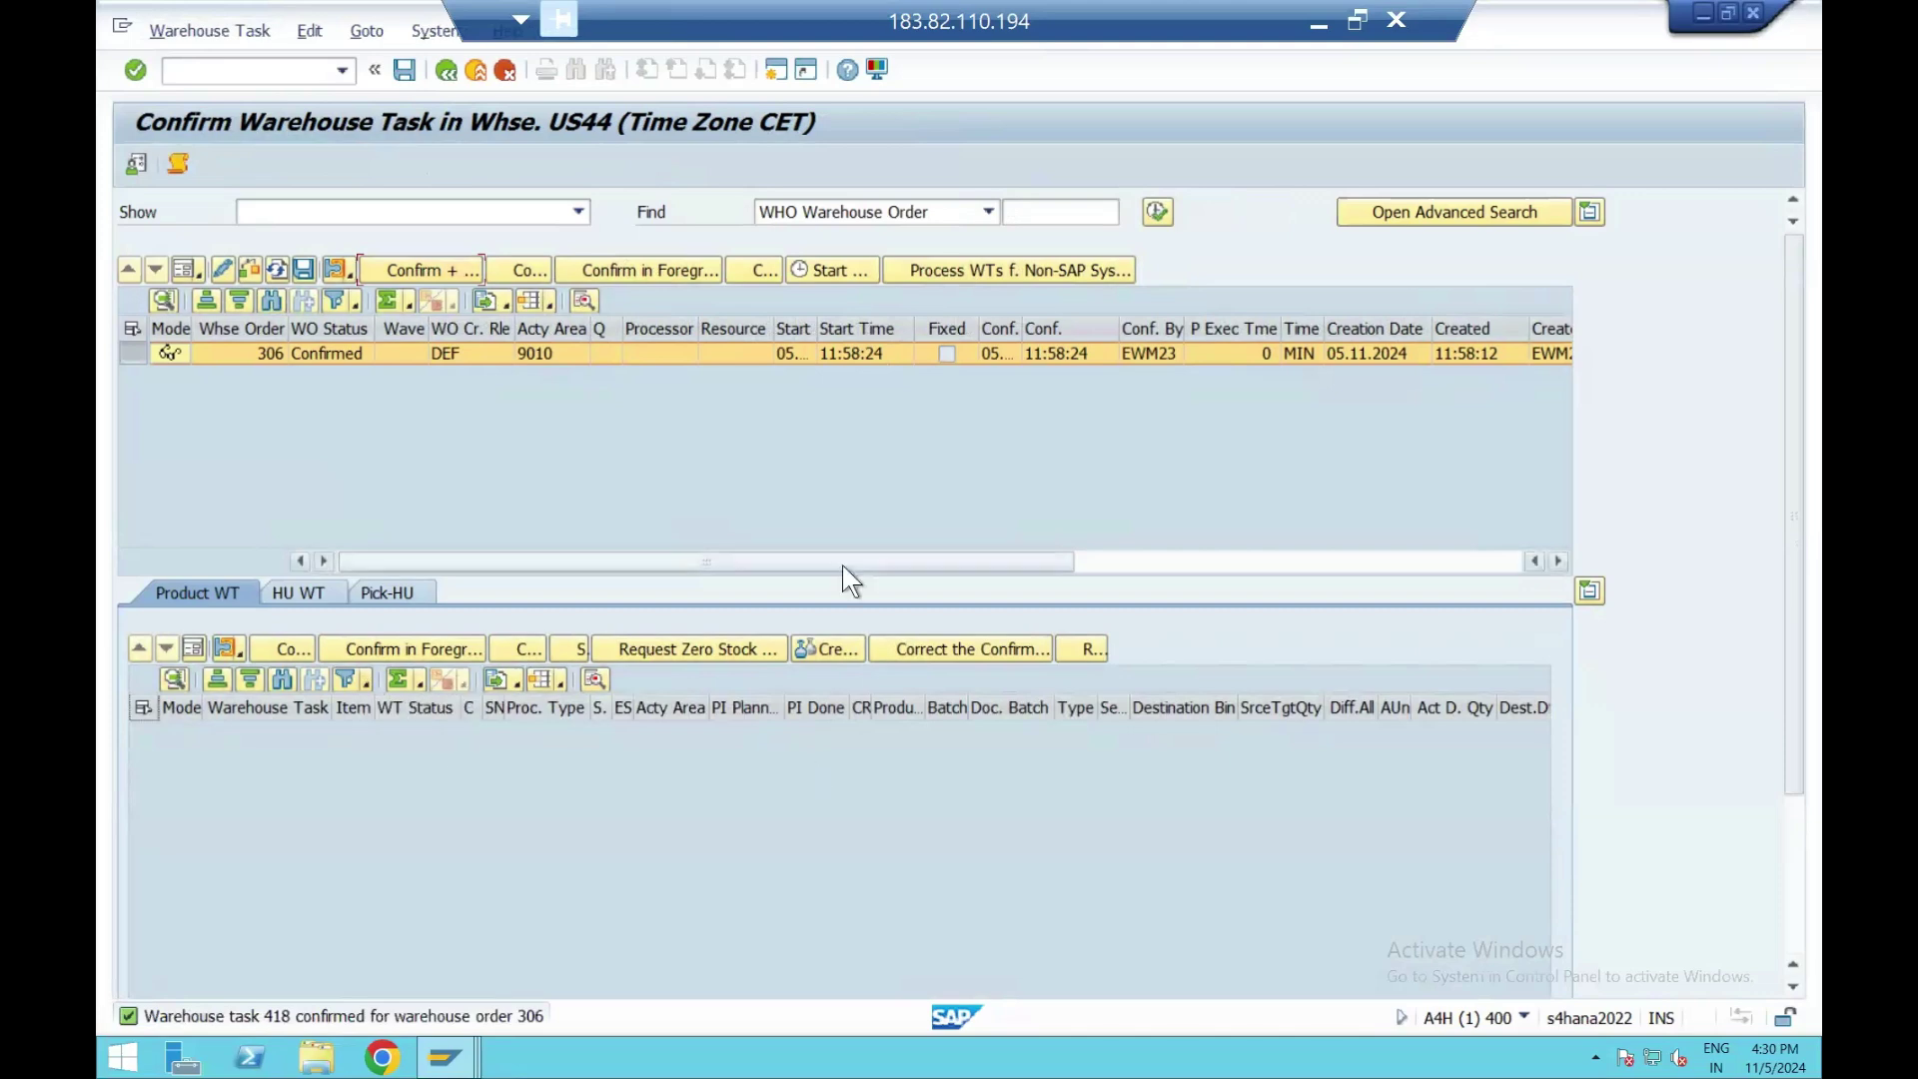
Open transaction /n/scwm/mon, run the Stock Overview without selection criteria and select the DOOR bin row.
click(341, 69)
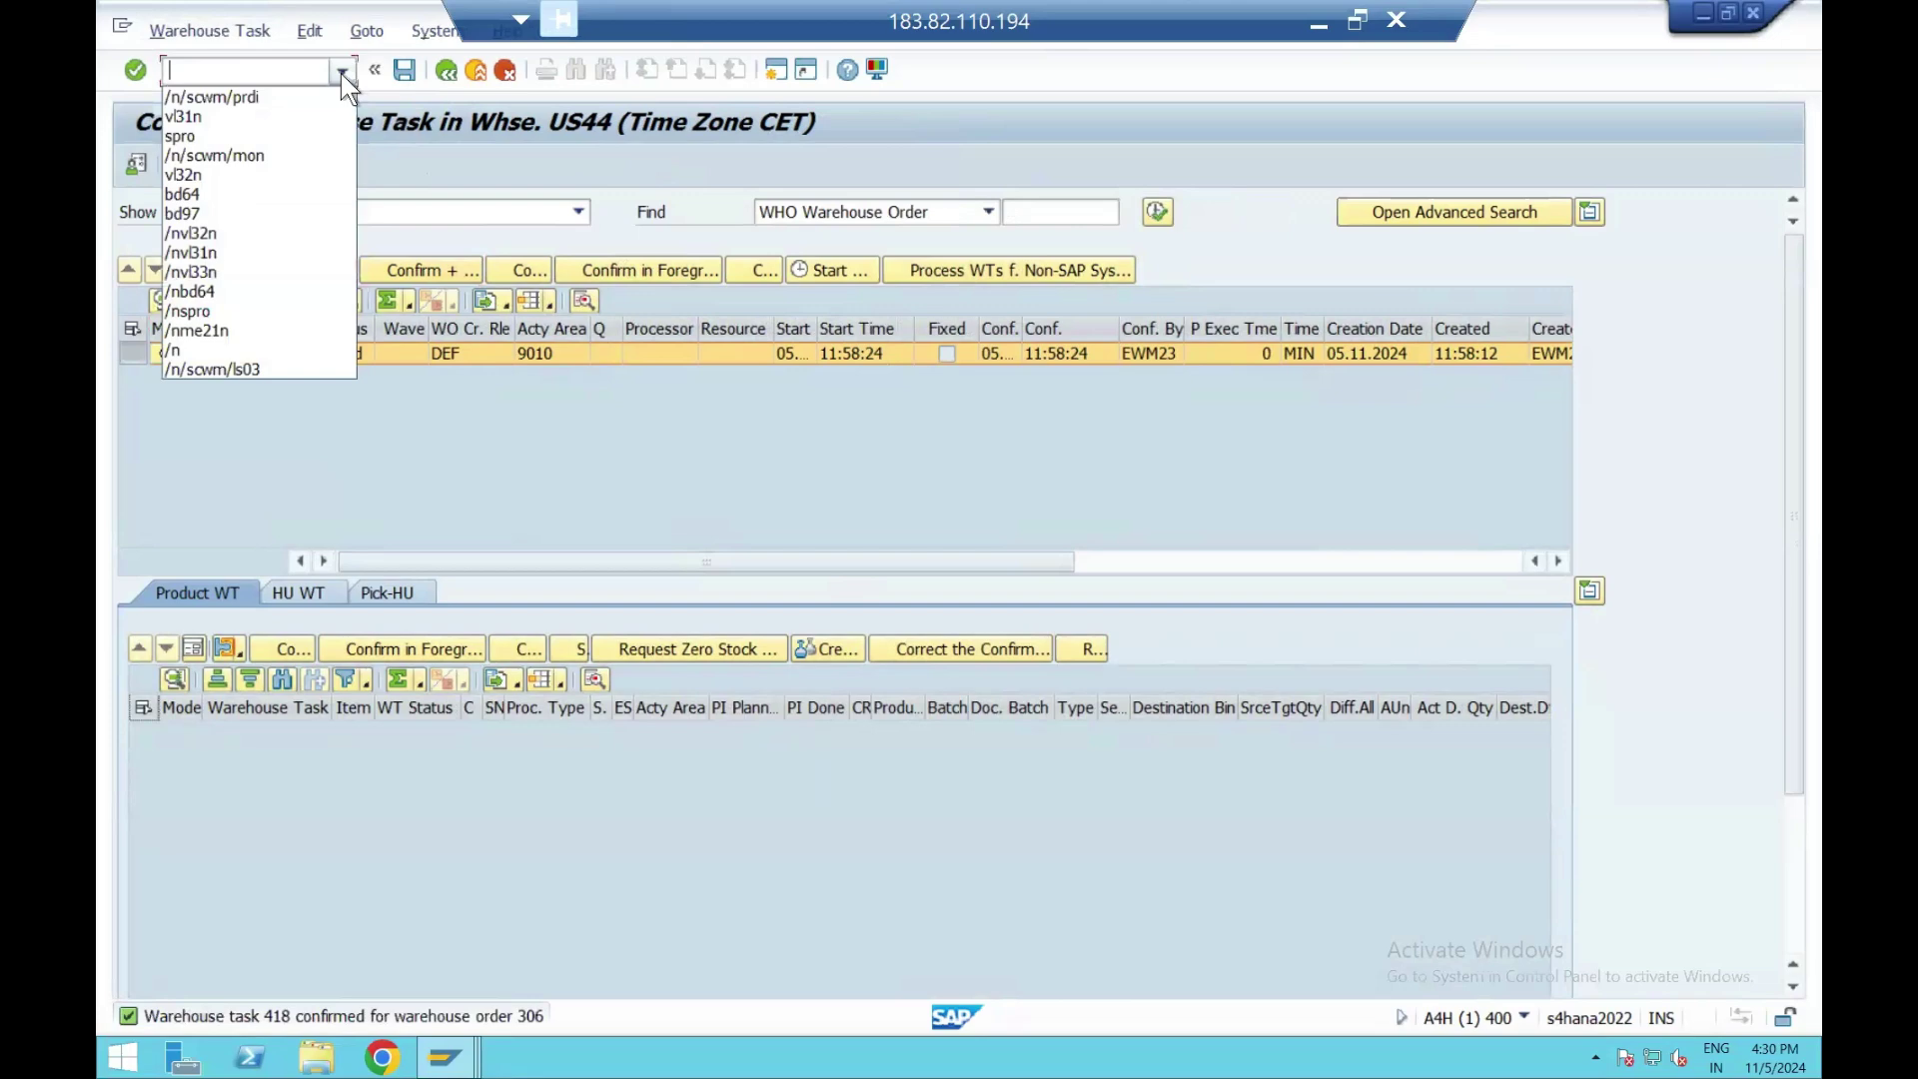
click(255, 156)
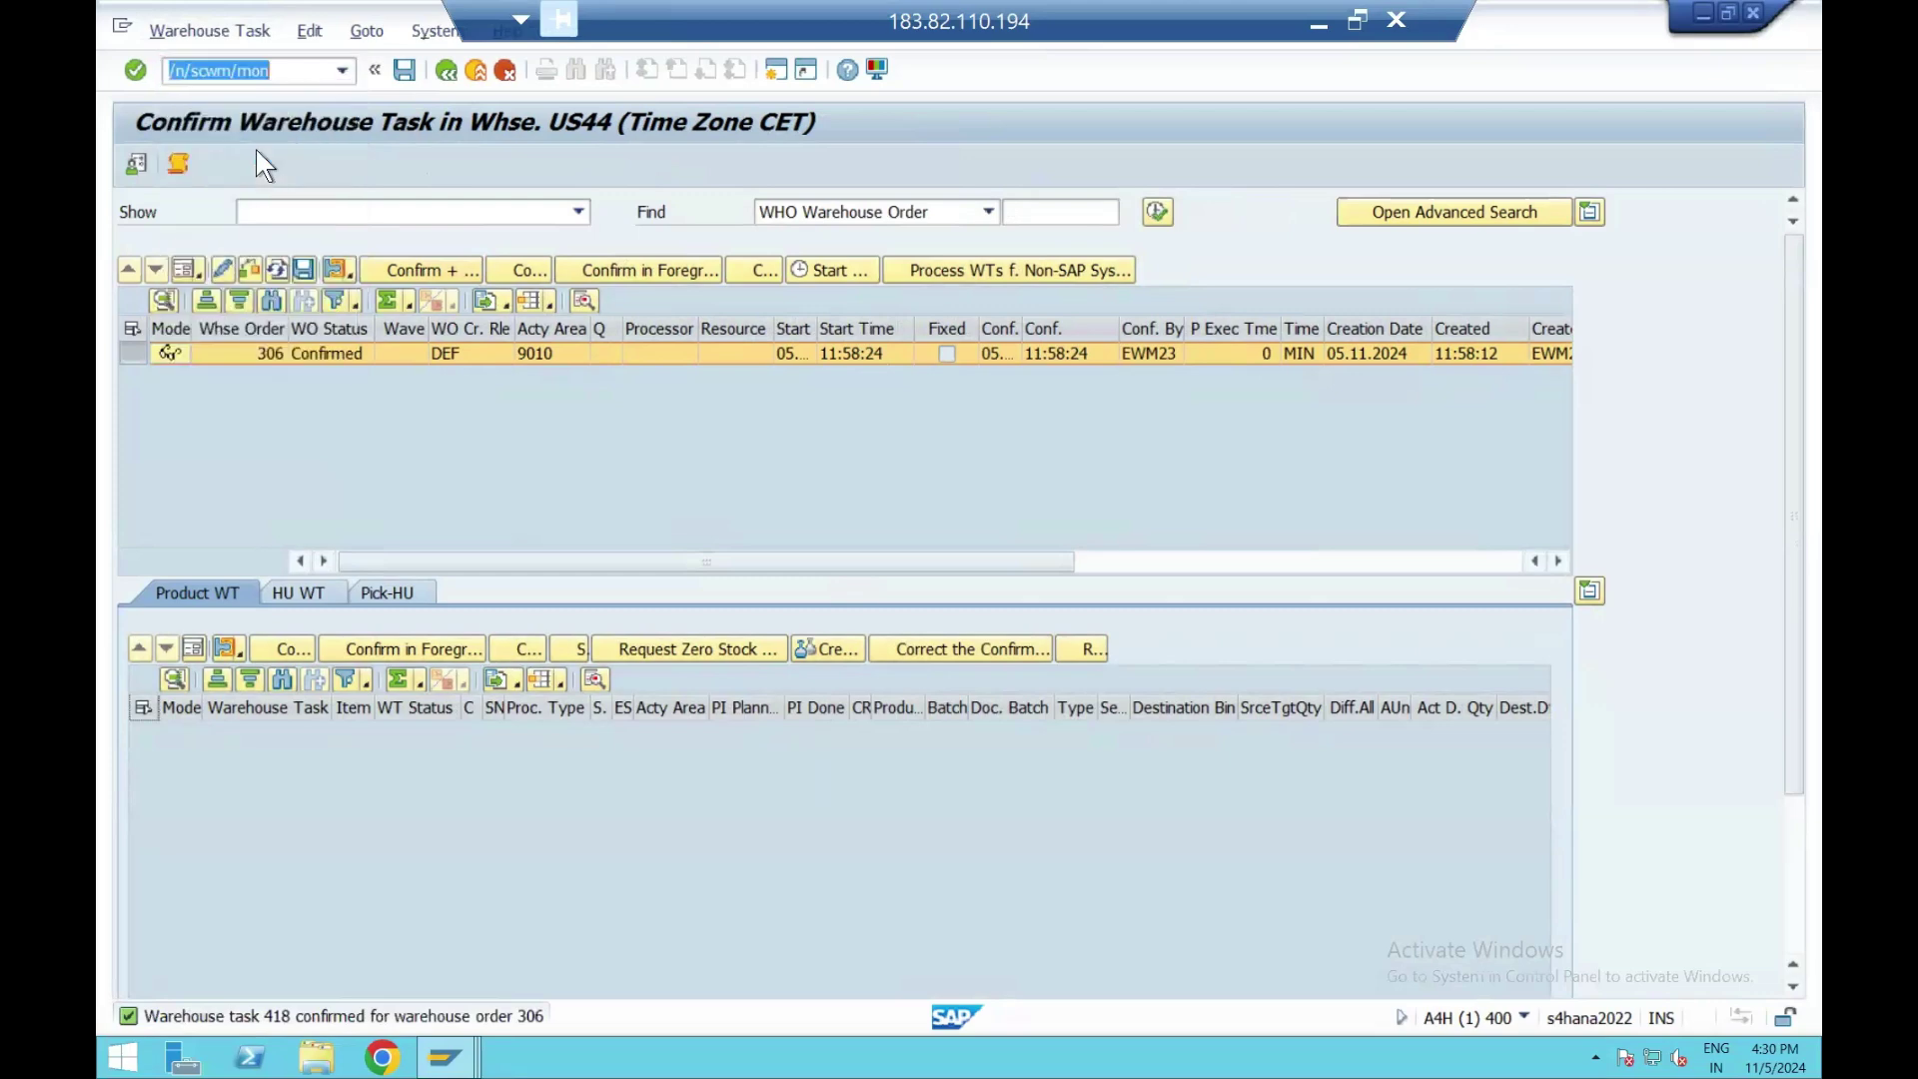
key(Return)
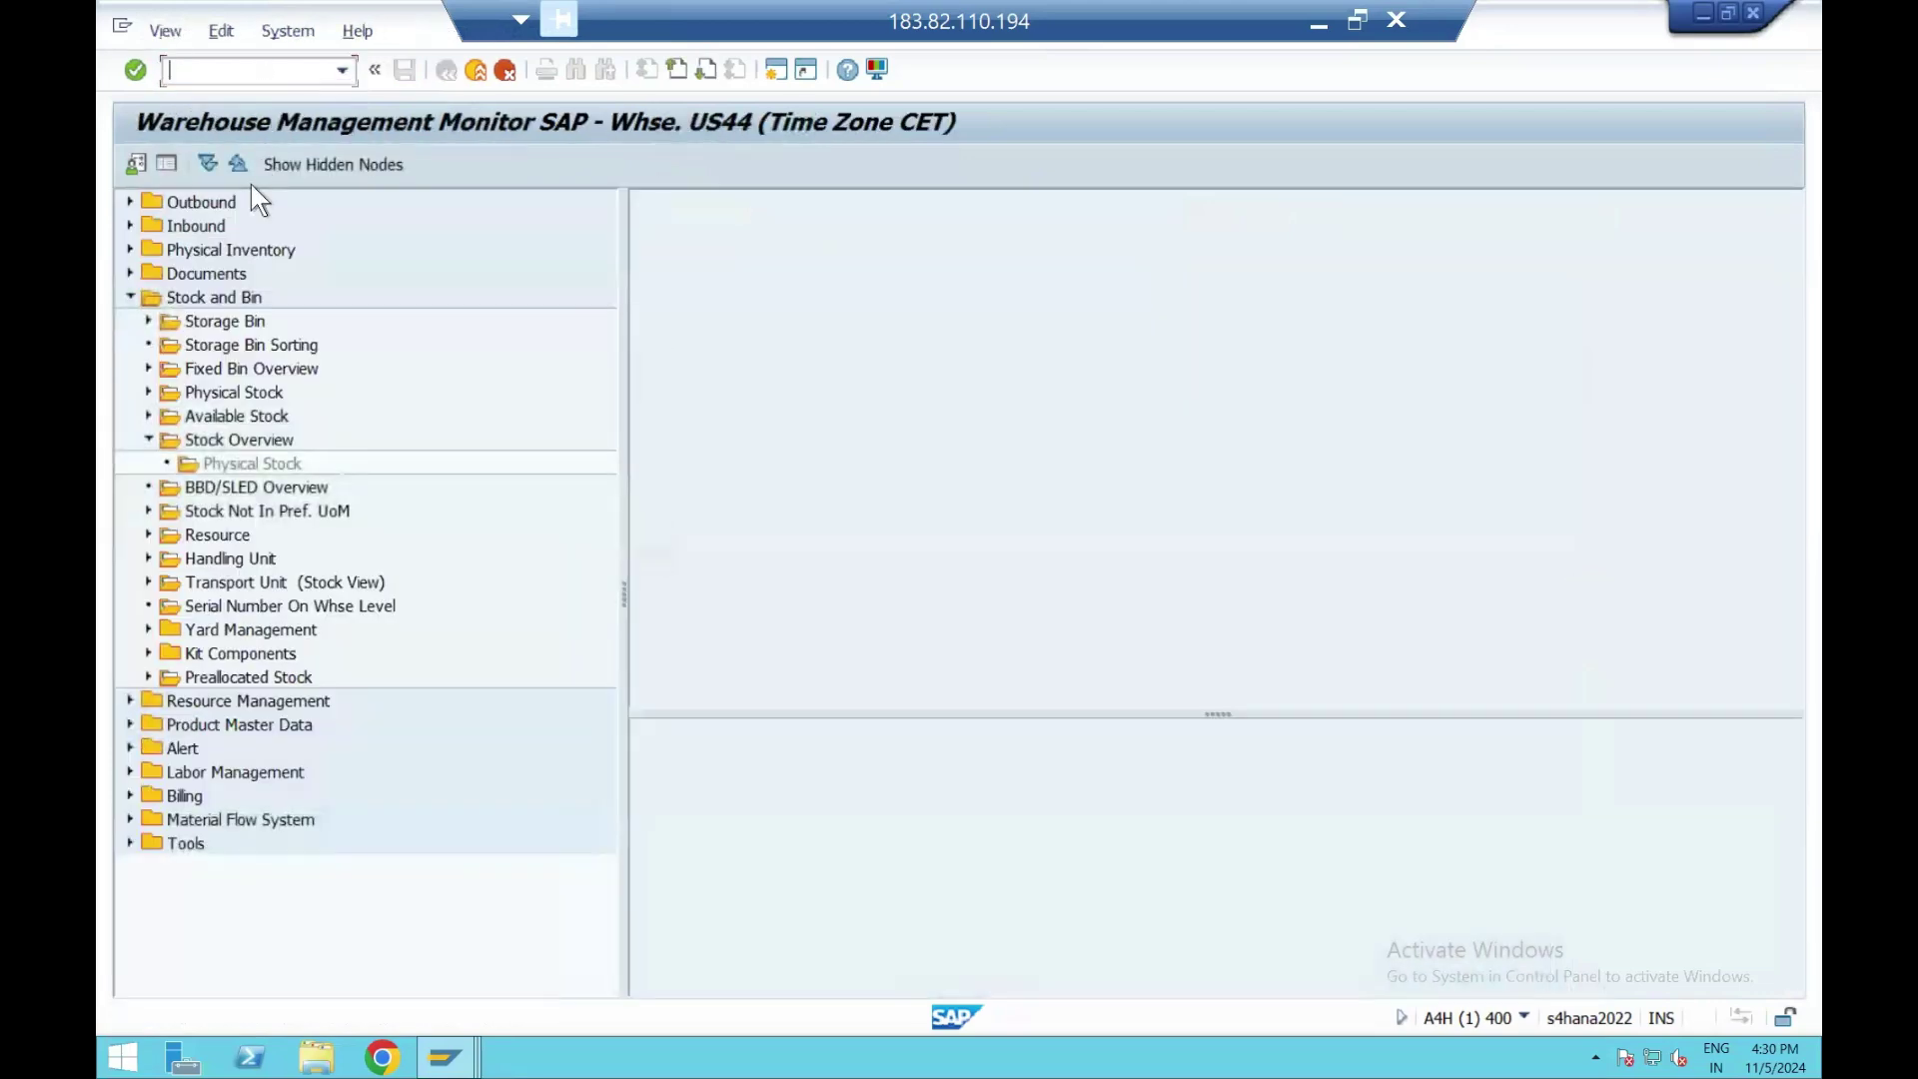
double_click(204, 441)
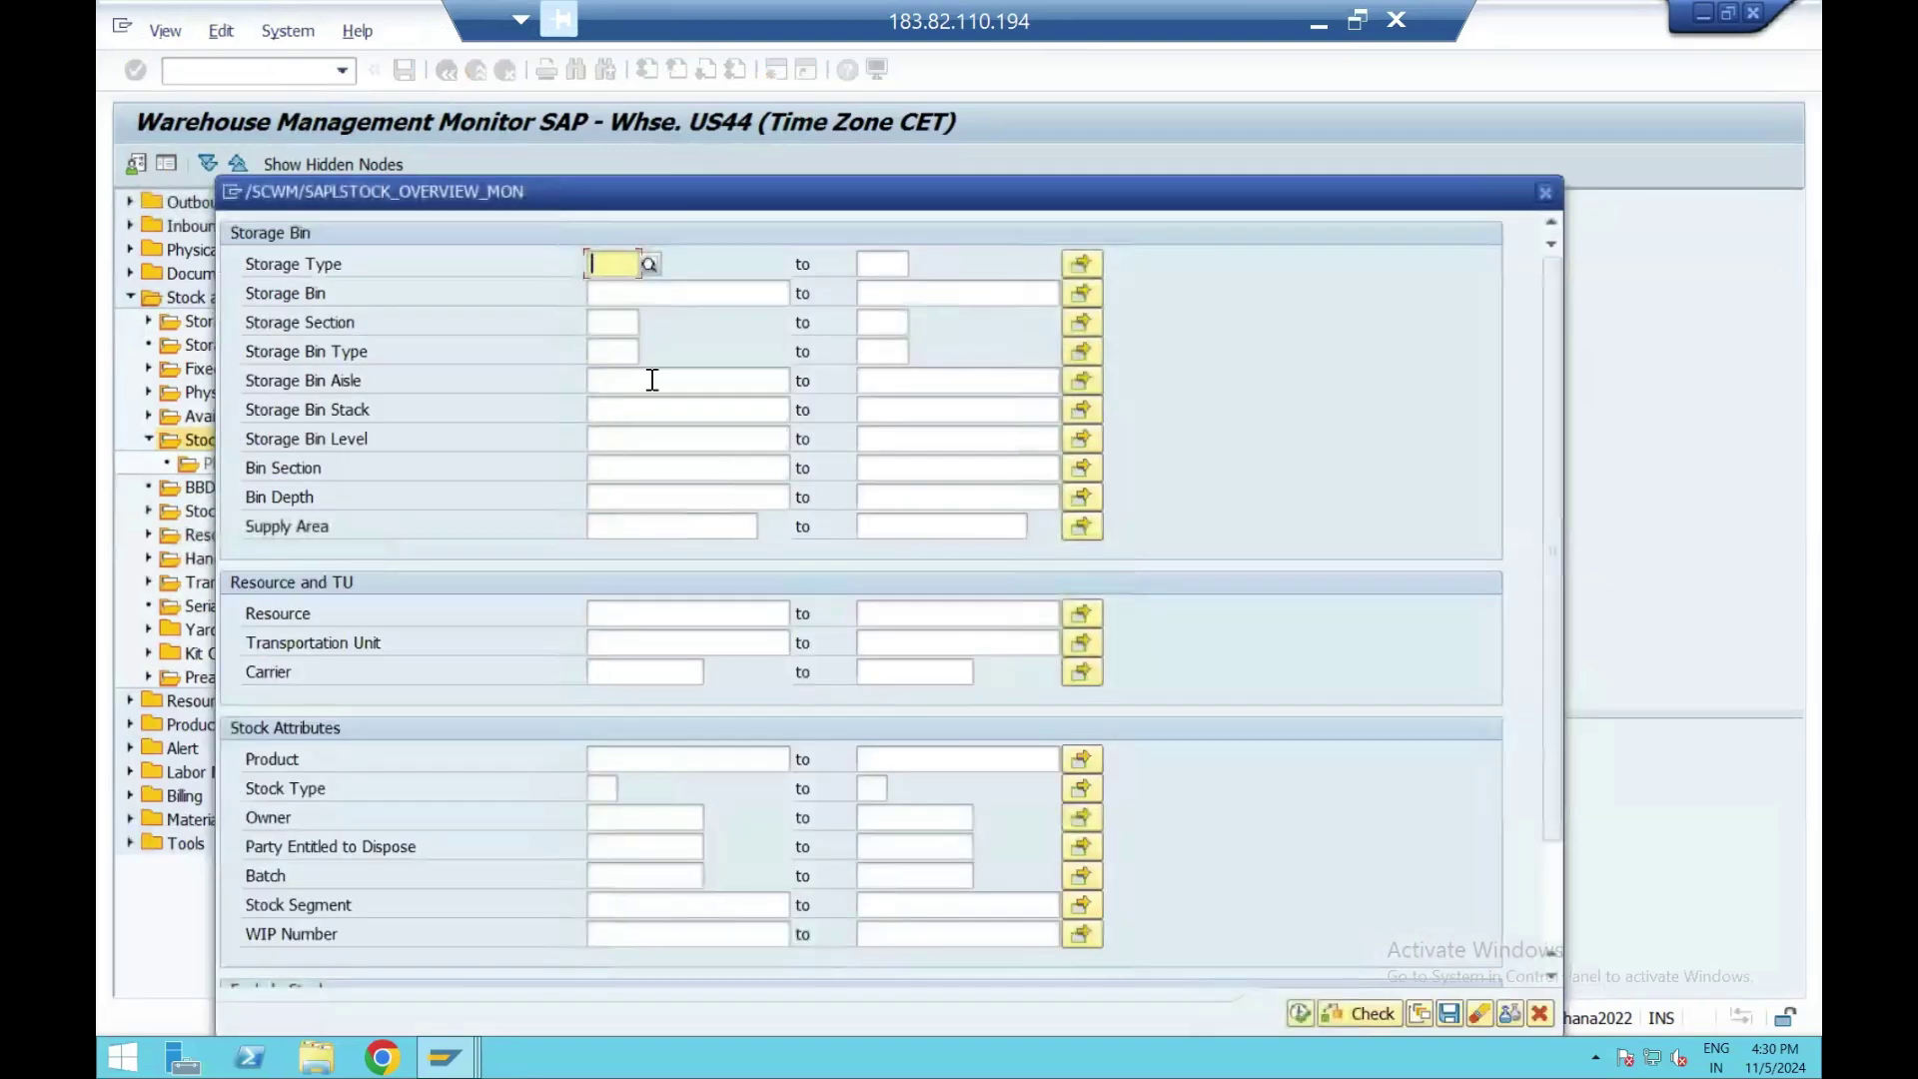
click(1298, 1014)
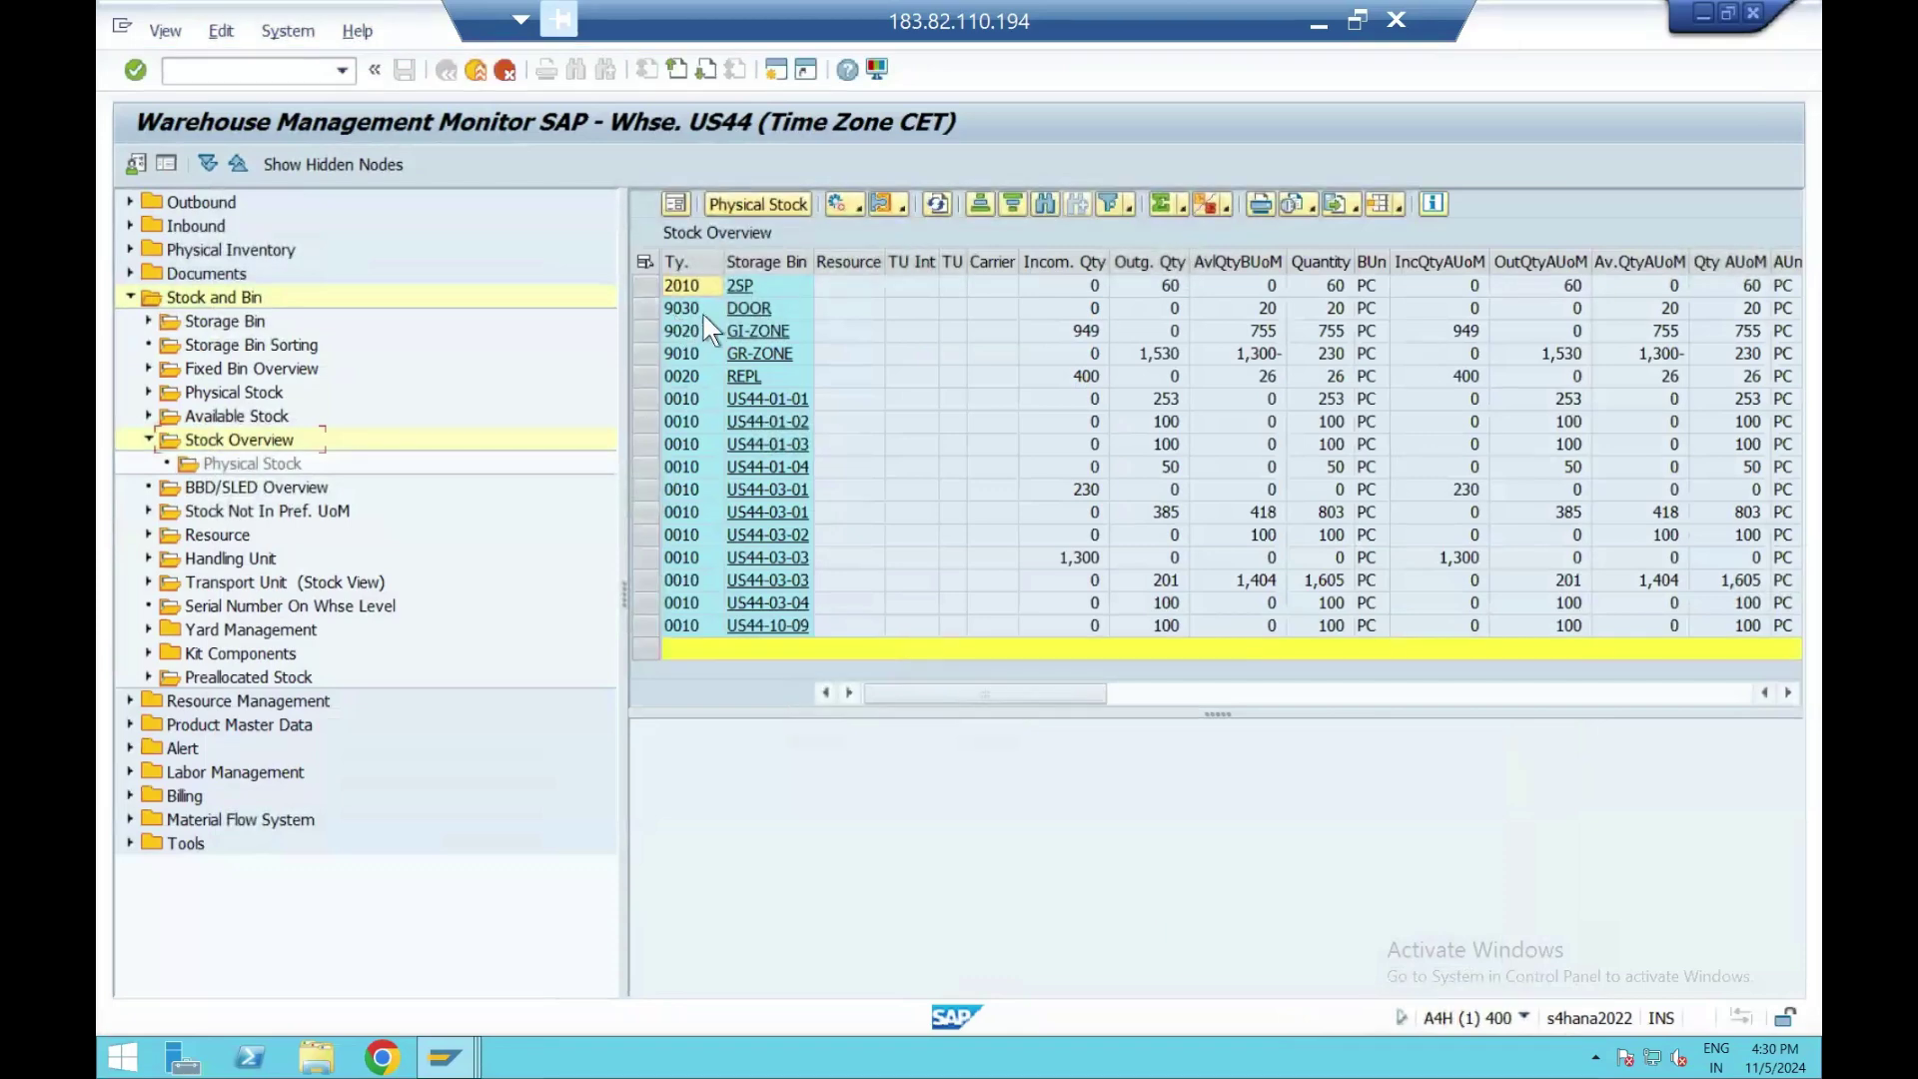
click(648, 310)
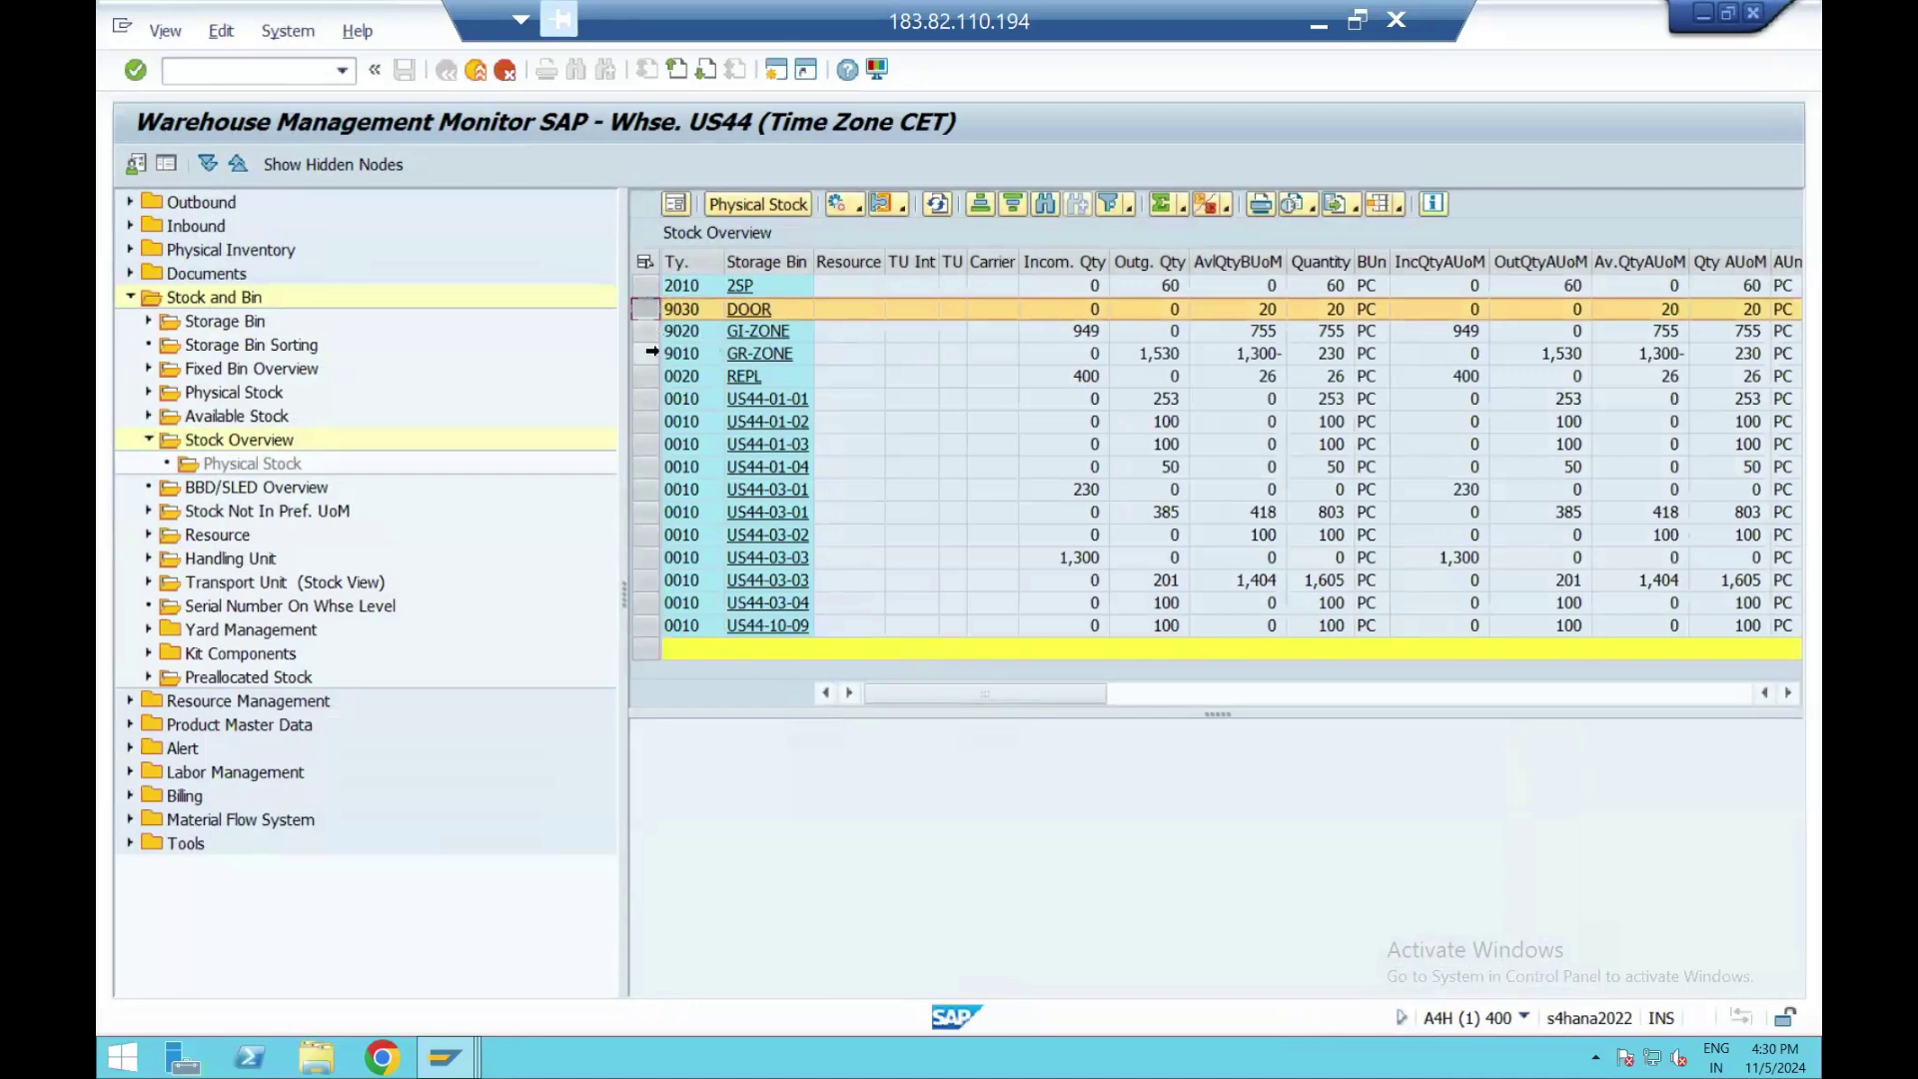
Display the physical stock of the GR-ZONE bin and review its handling units, higher-level and highest handling units, and reference documents.
click(649, 354)
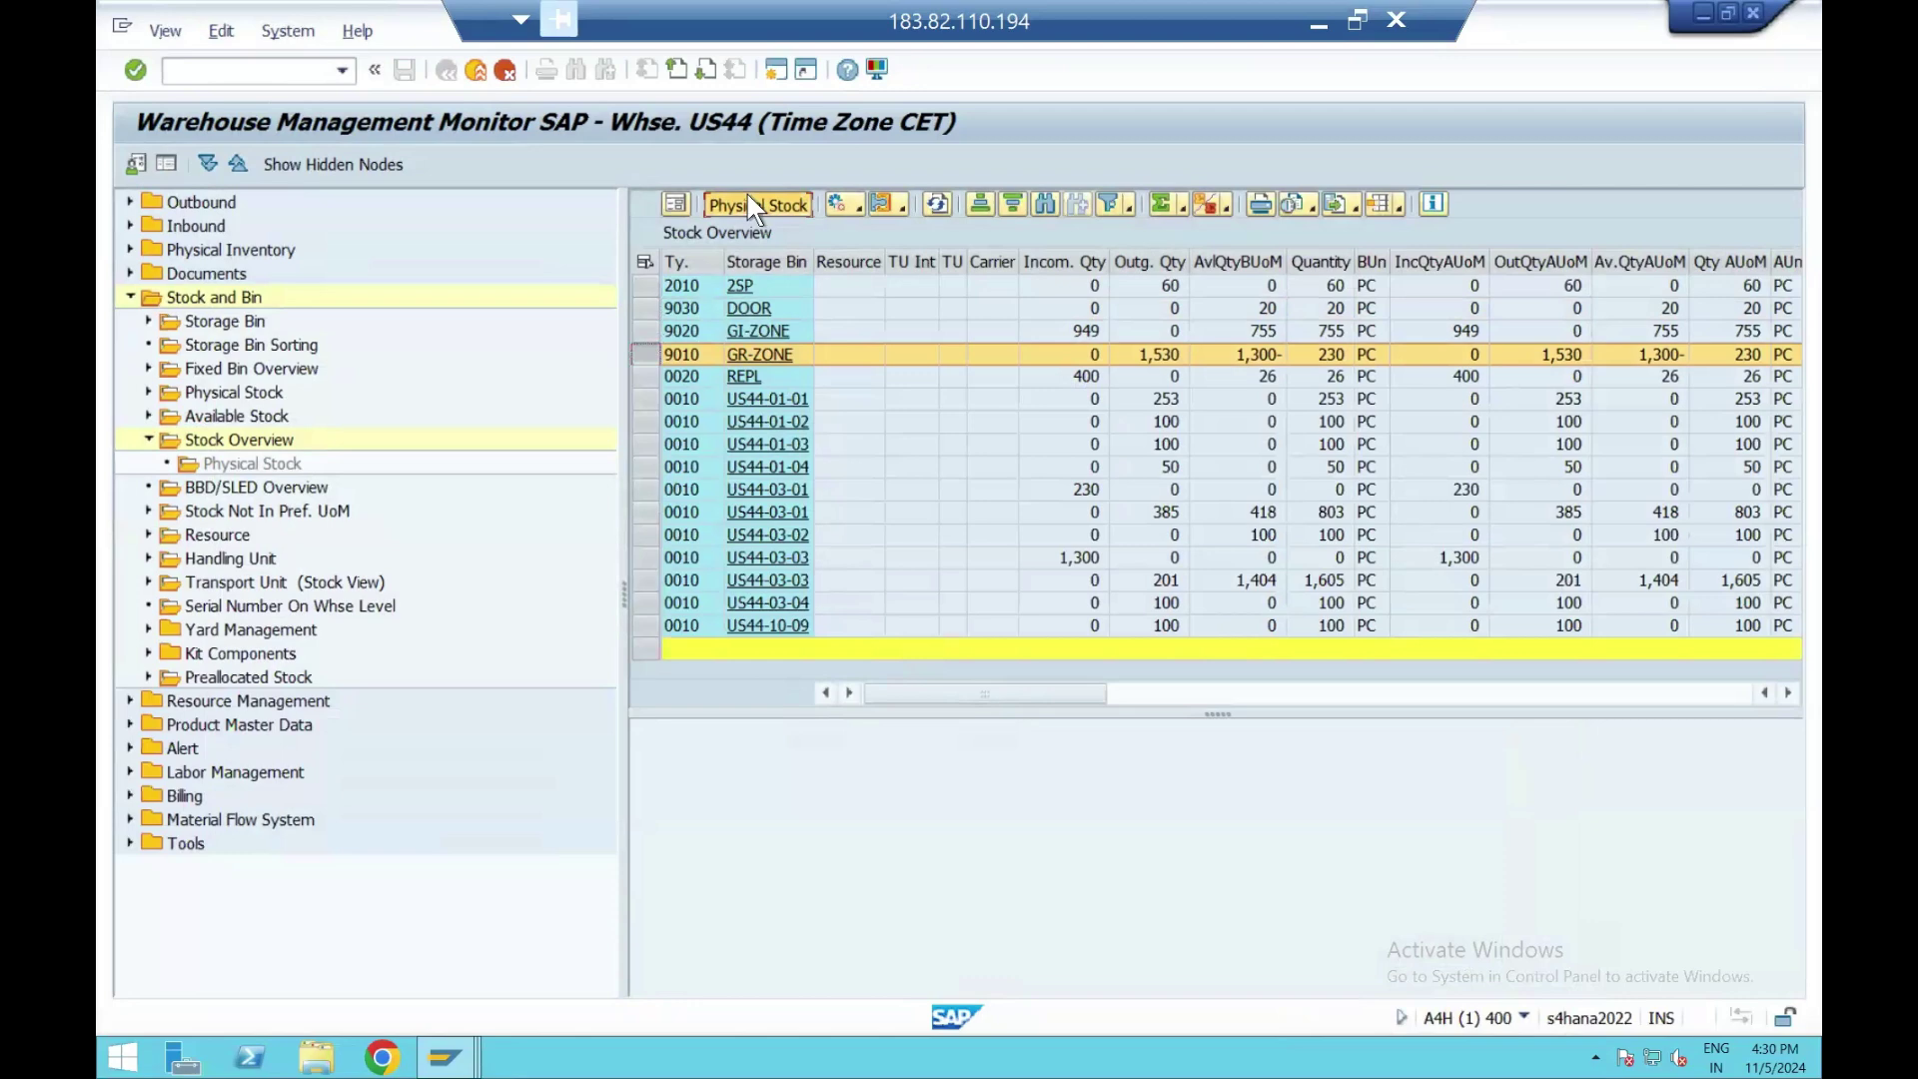
click(749, 200)
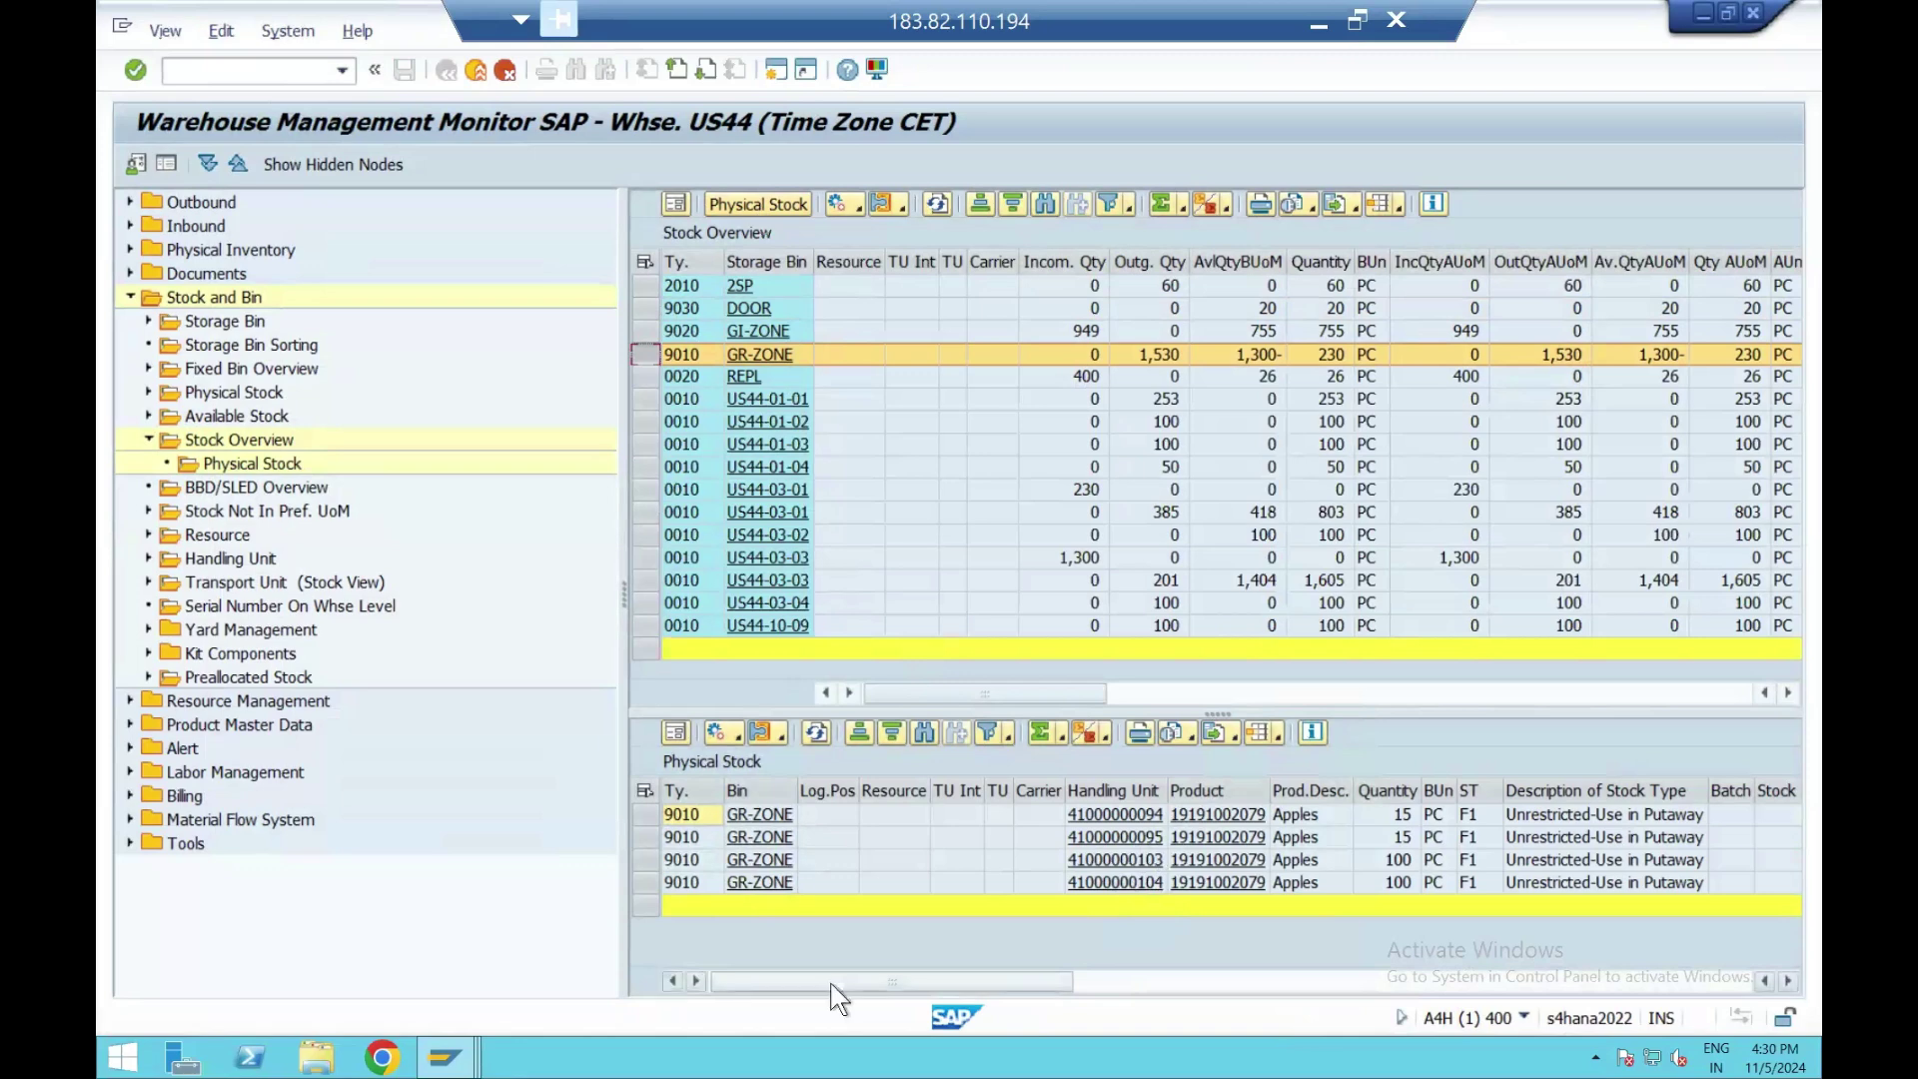
click(1159, 981)
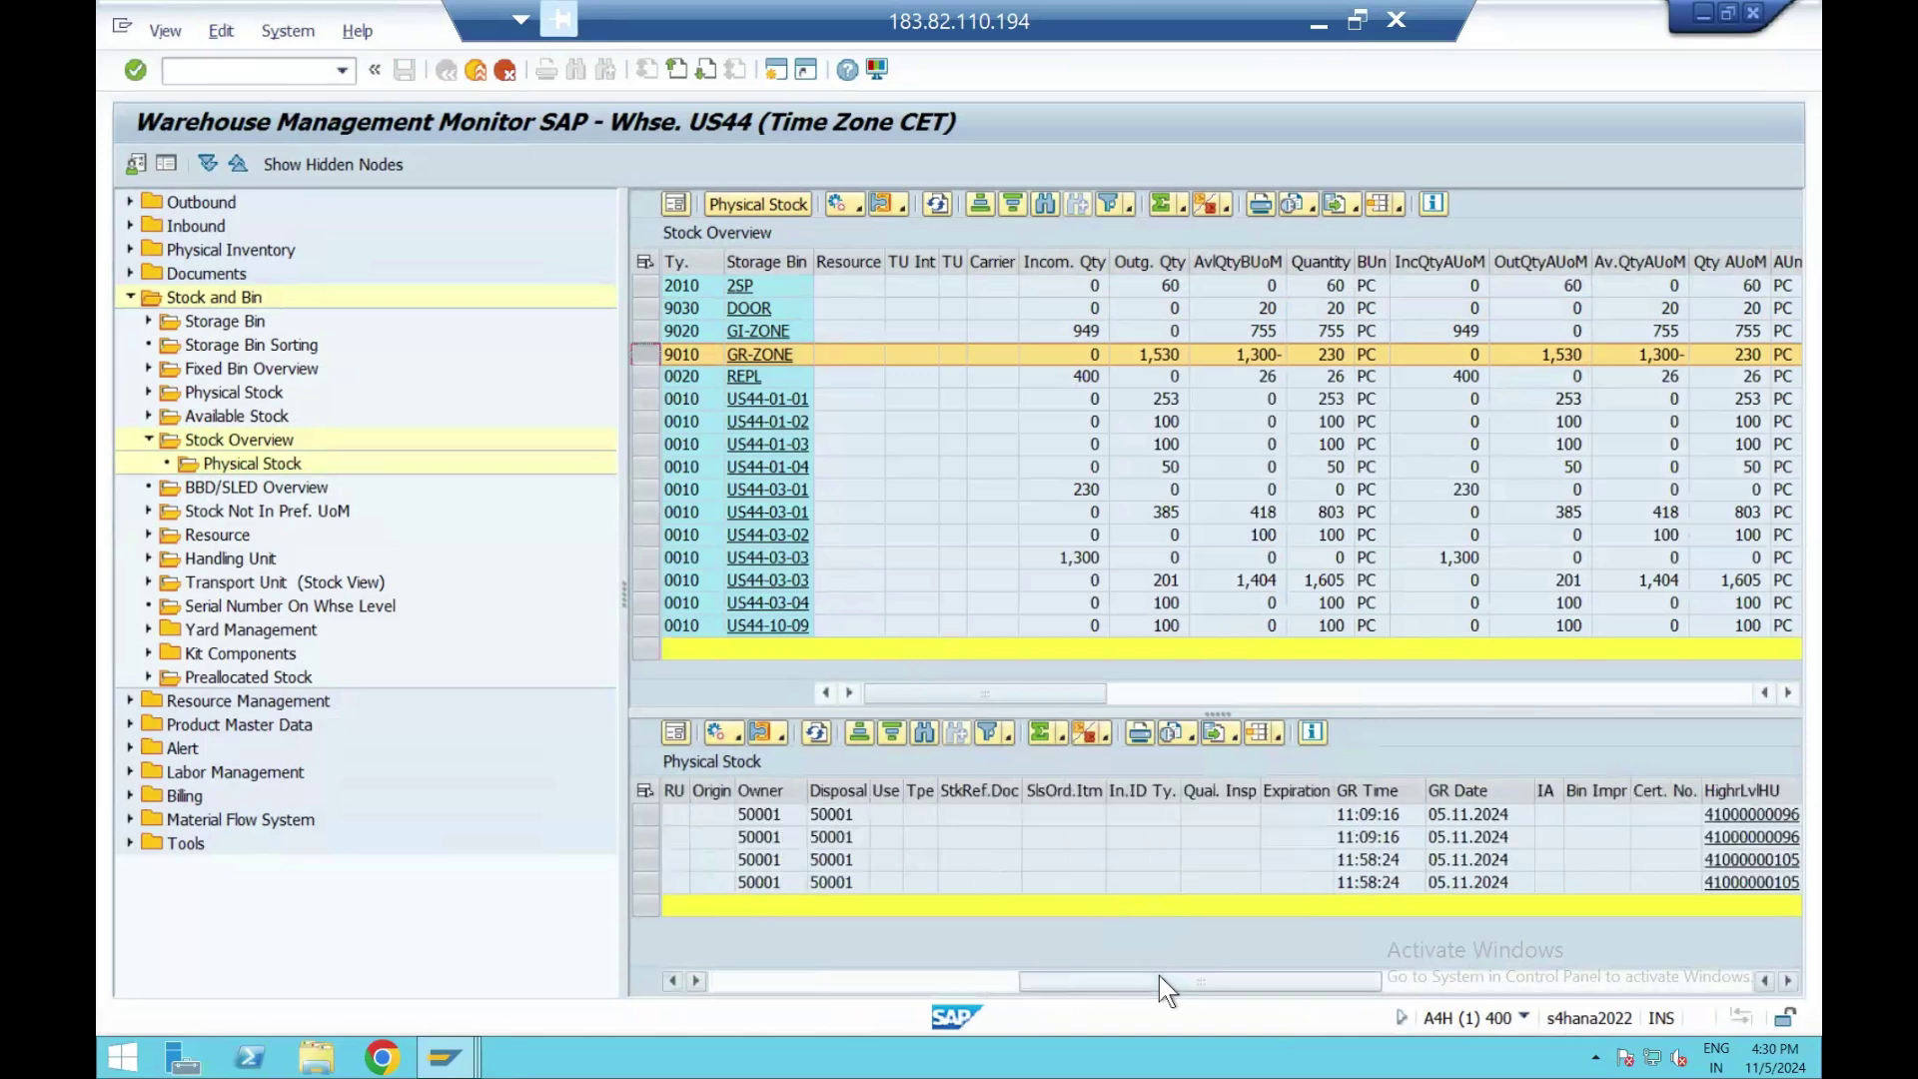
click(1365, 979)
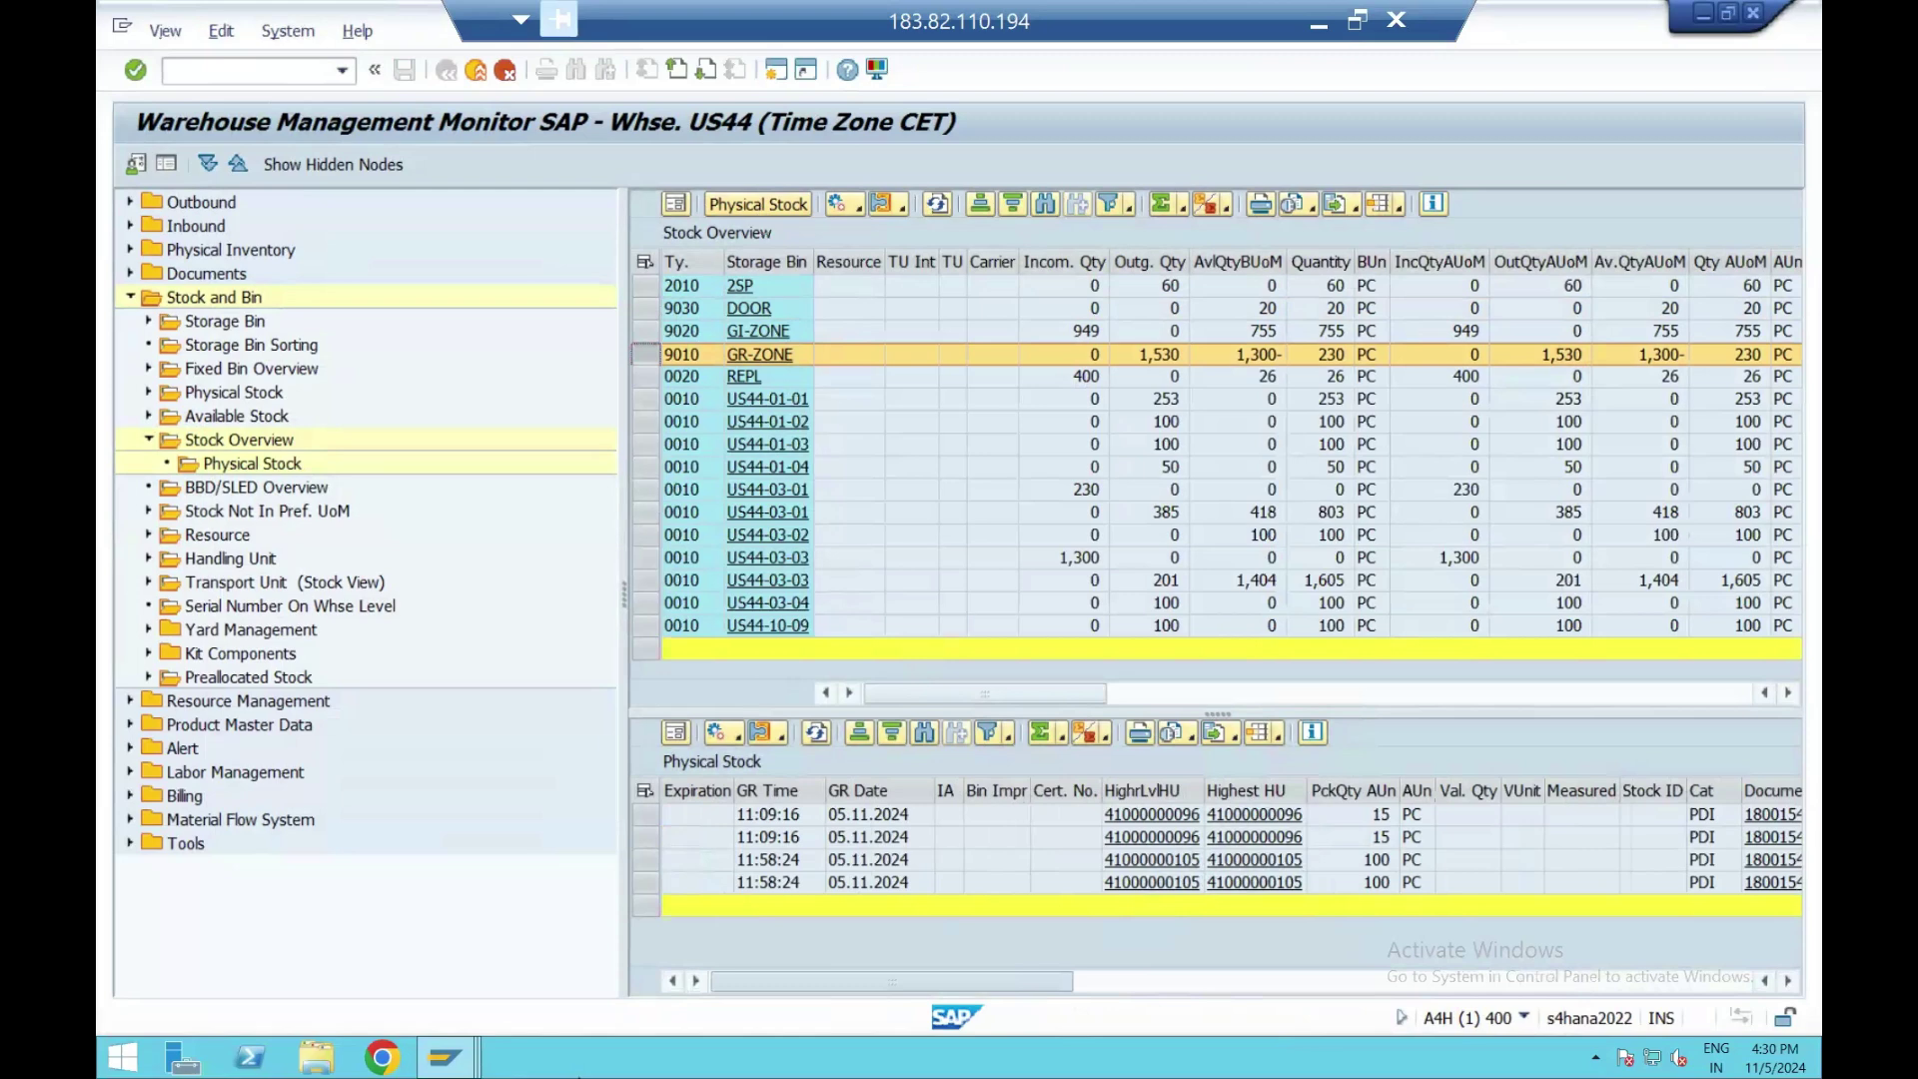
click(734, 981)
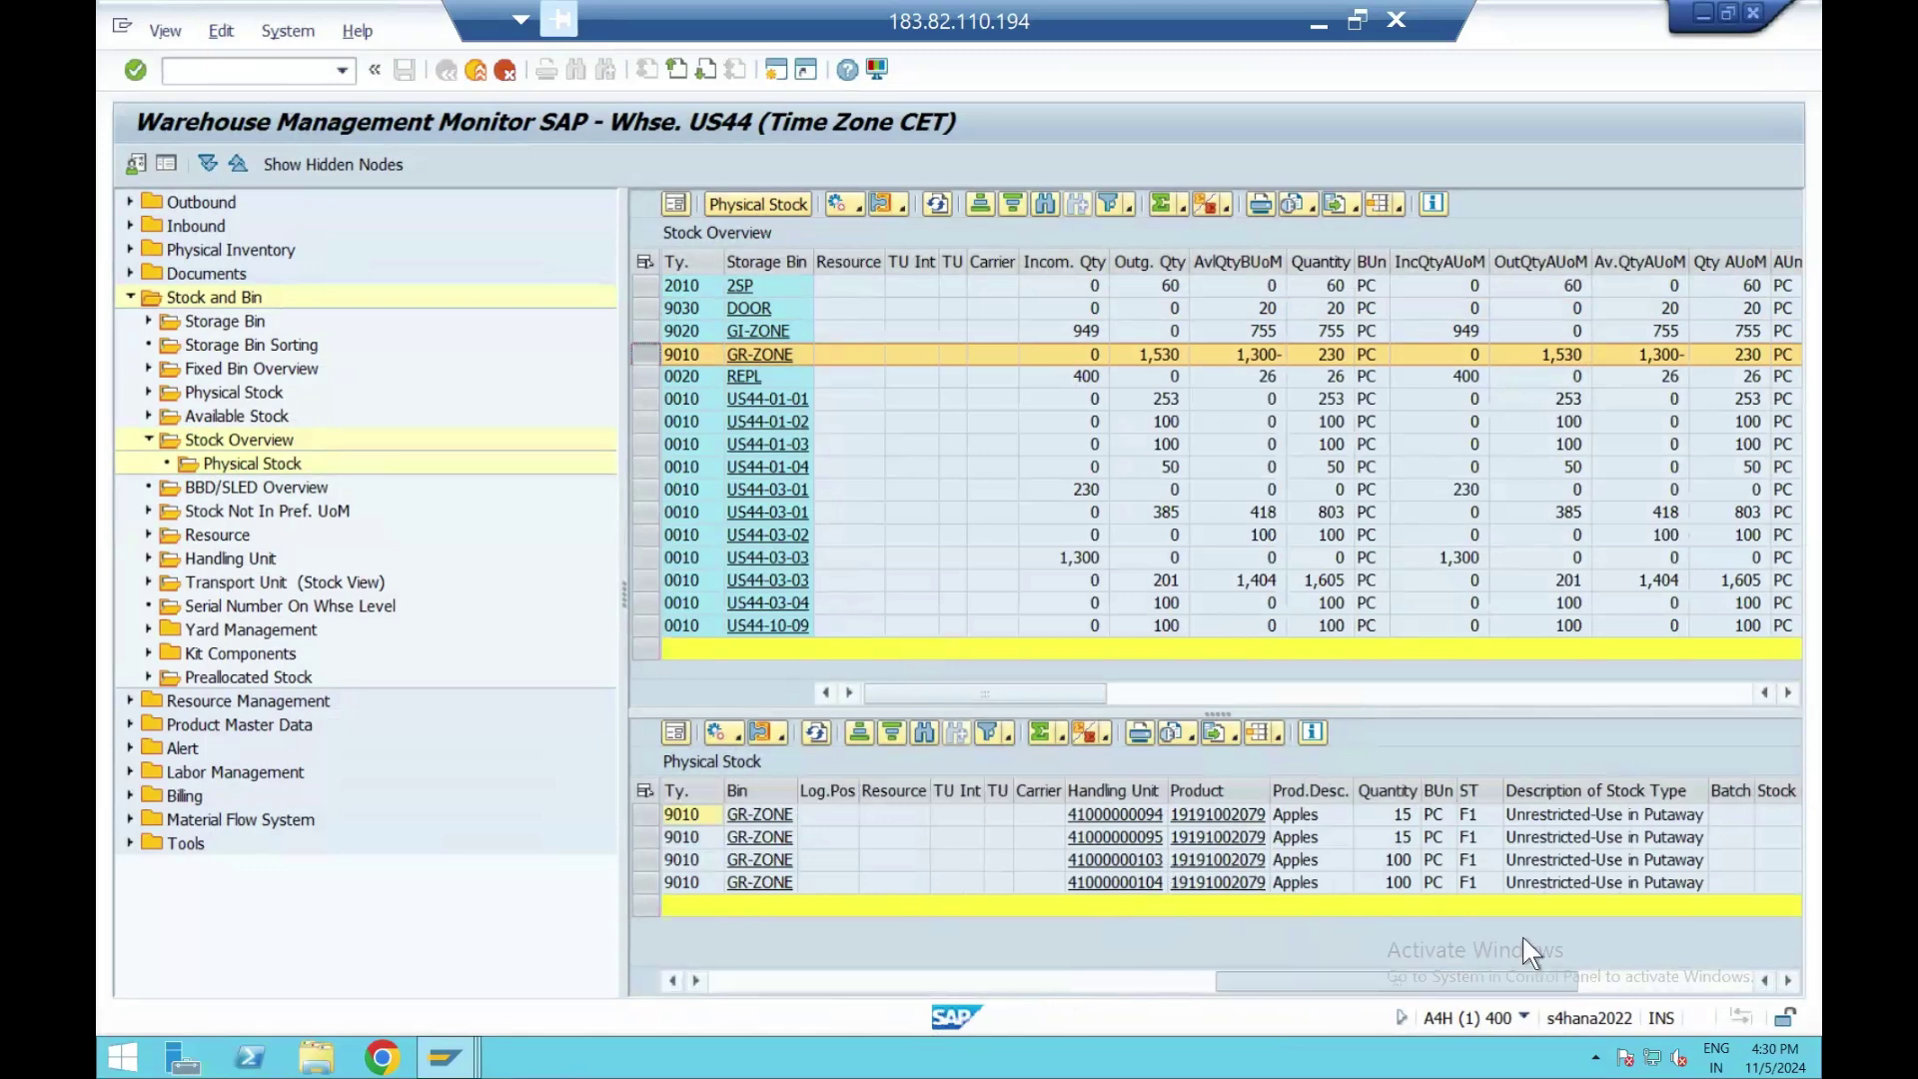
scroll(1525, 937, right, 5)
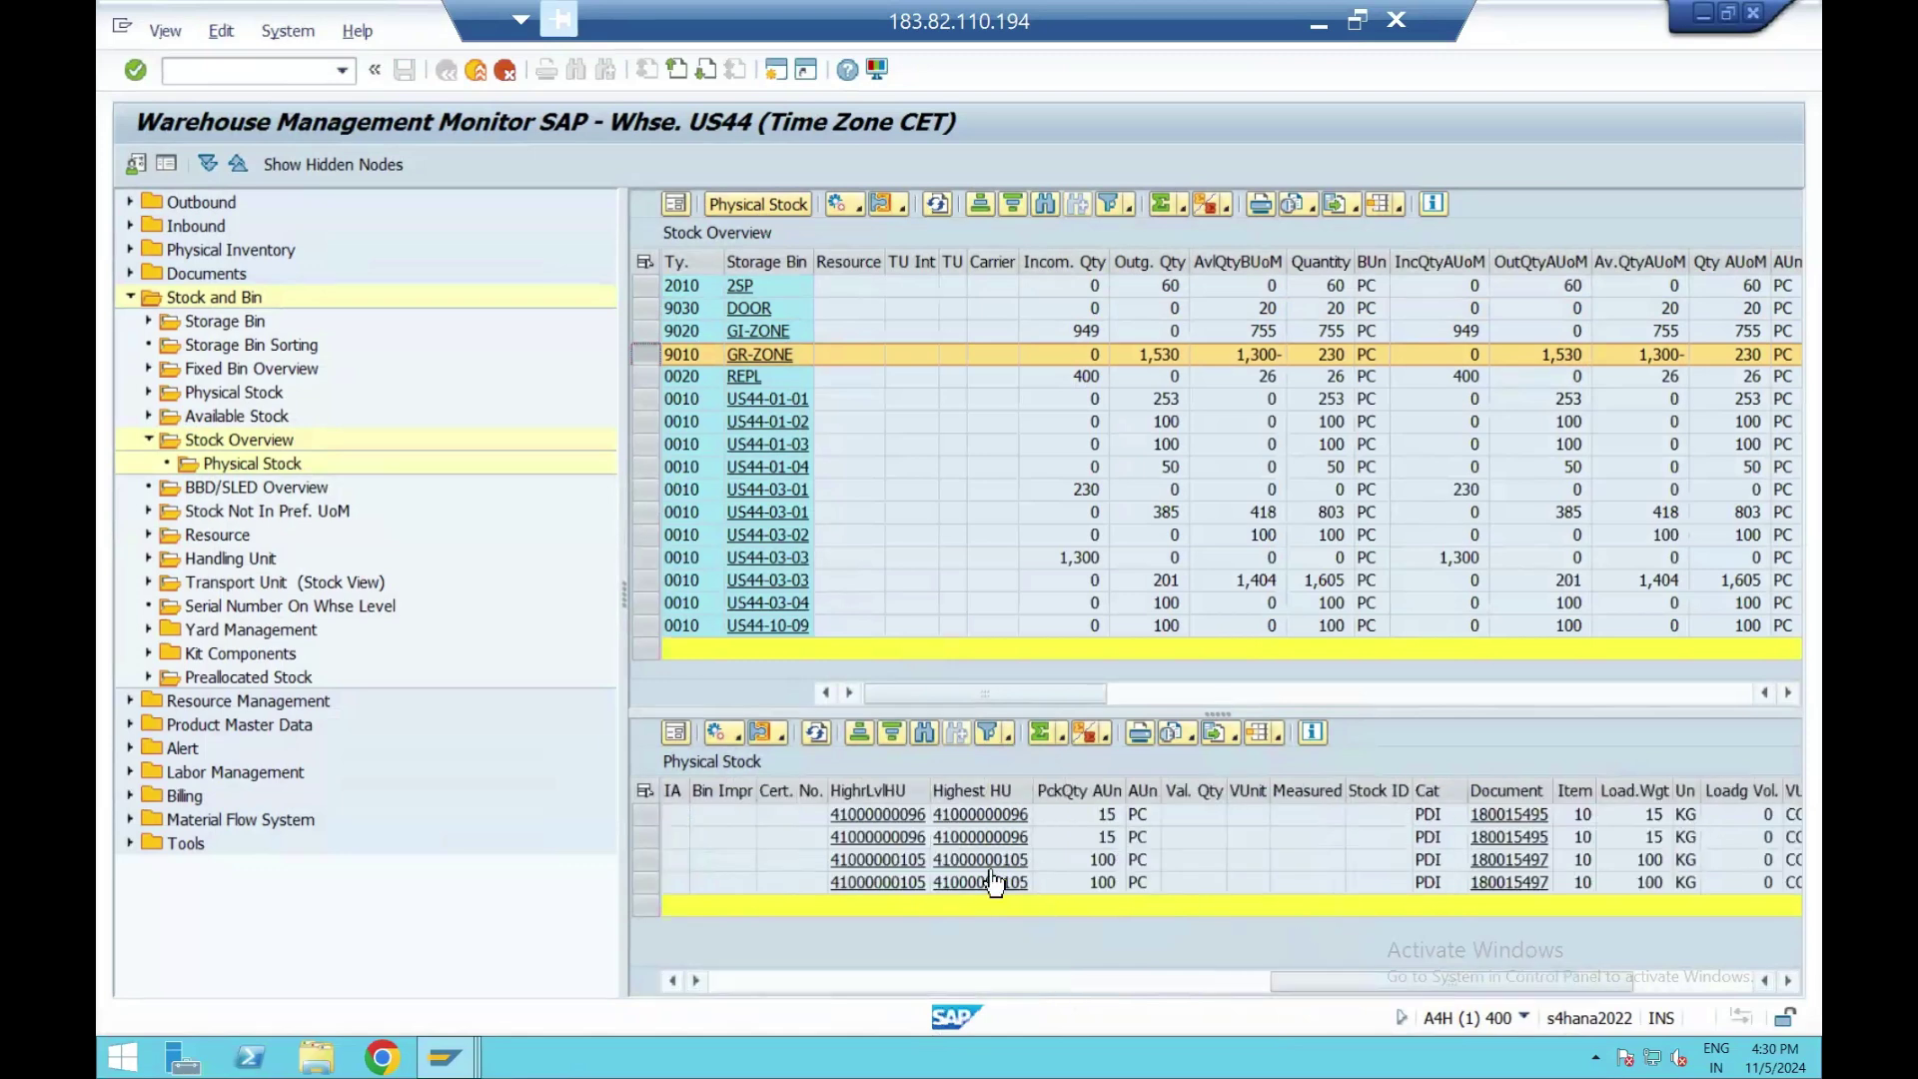